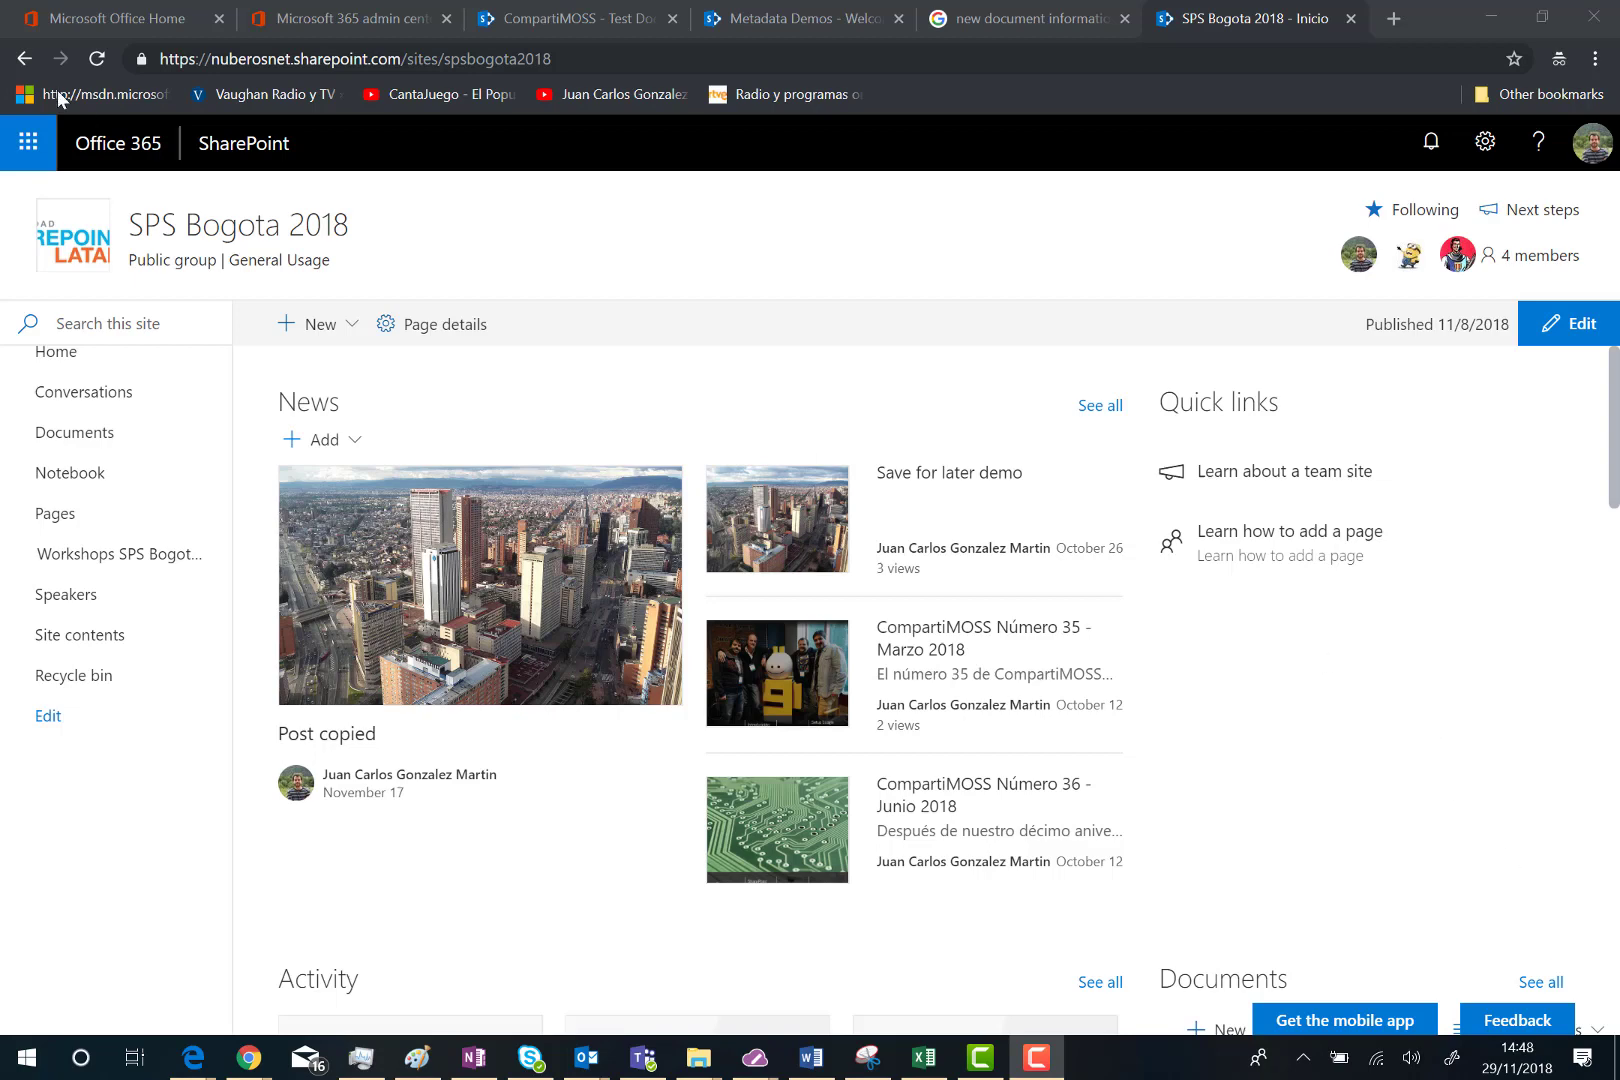
# Step: Create a new site page on SPS Bogota 2018 and open the web part picker below its title
pyautogui.click(345, 338)
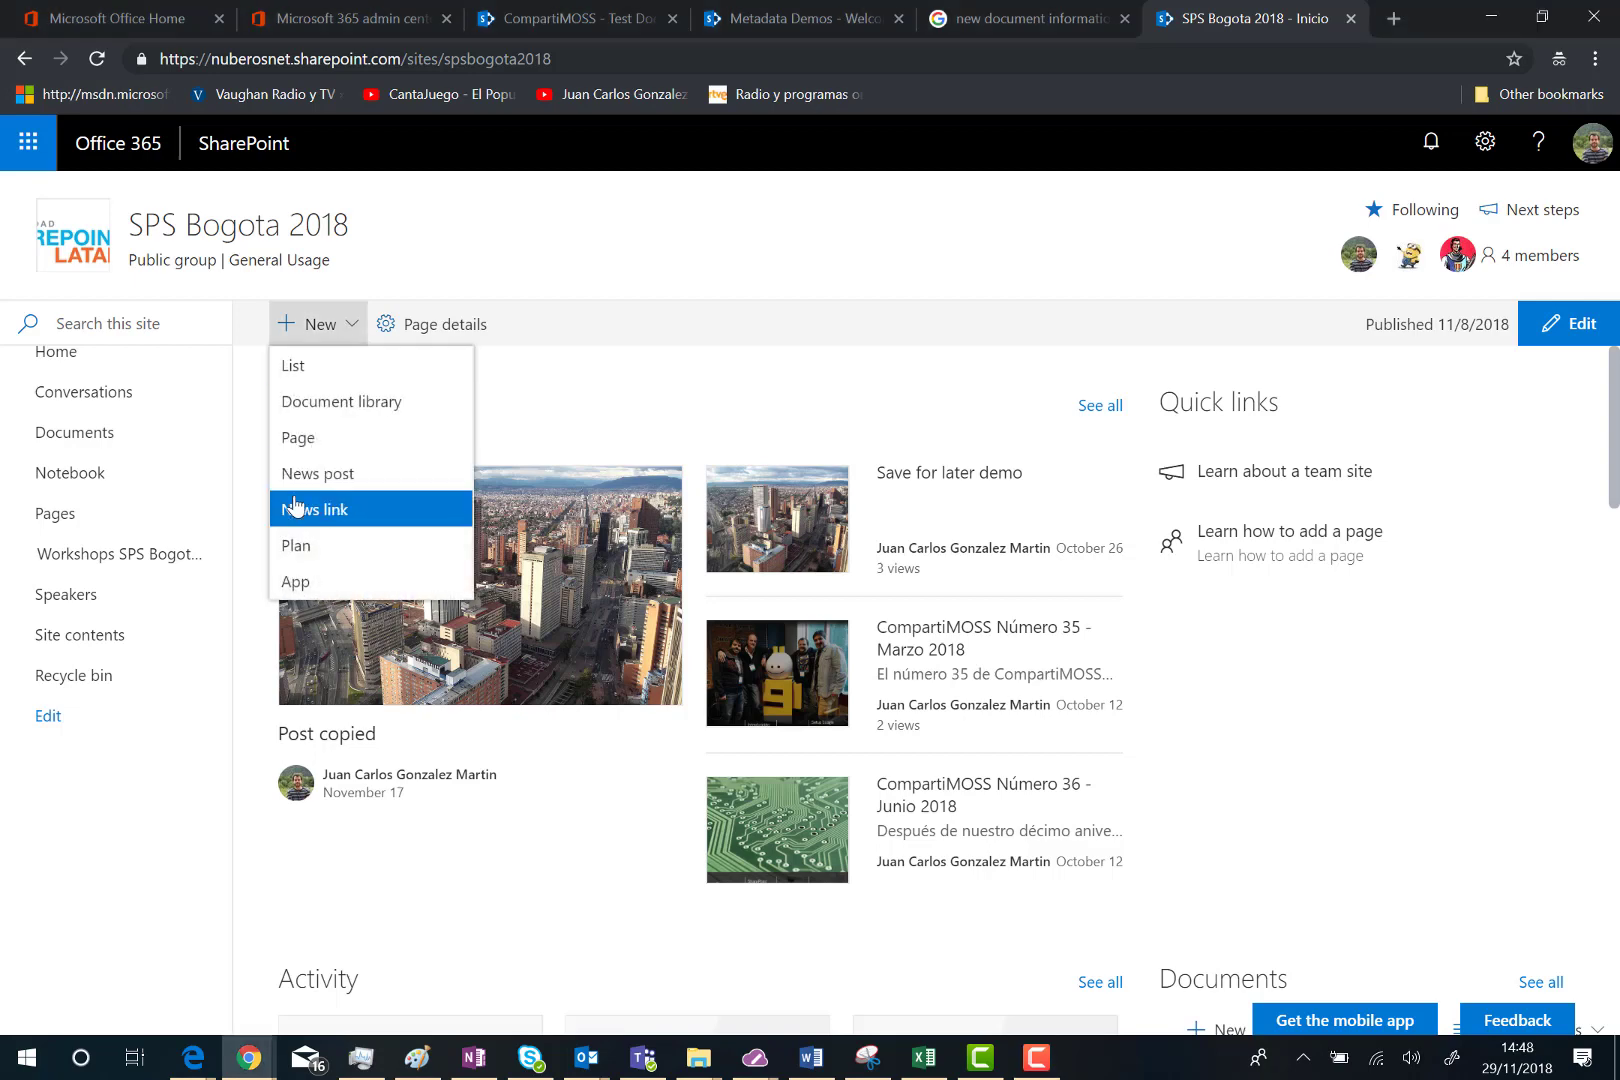
pyautogui.click(311, 450)
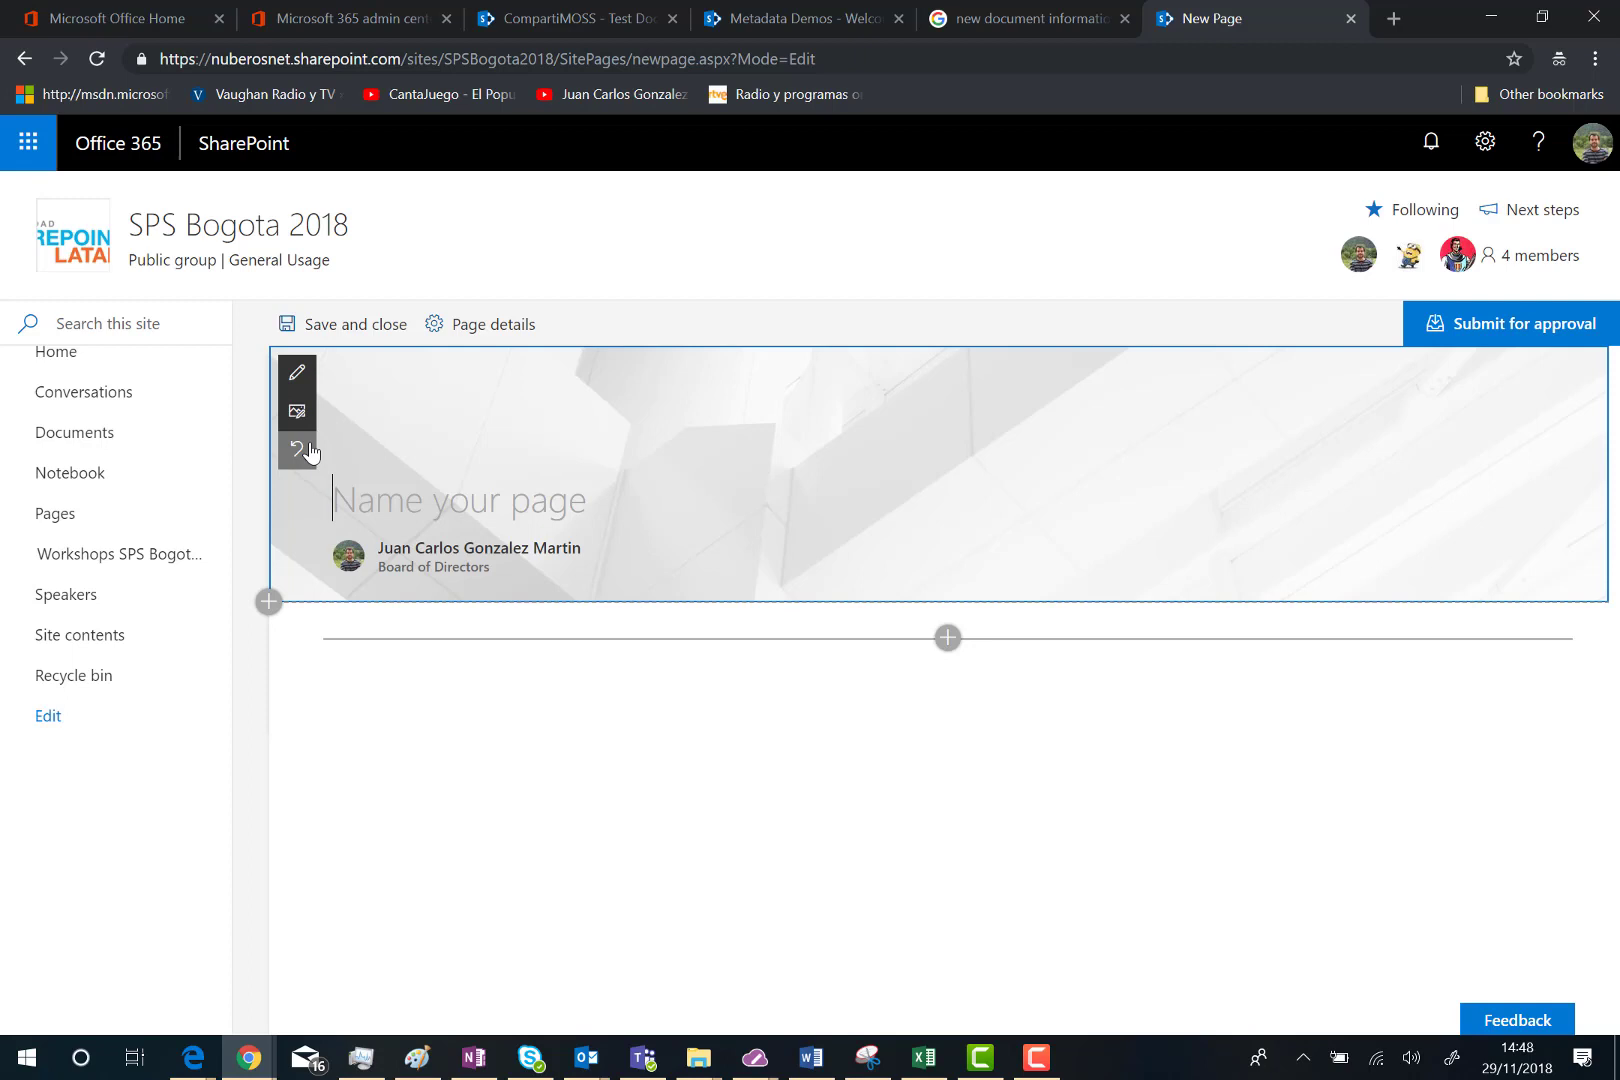
pyautogui.click(947, 637)
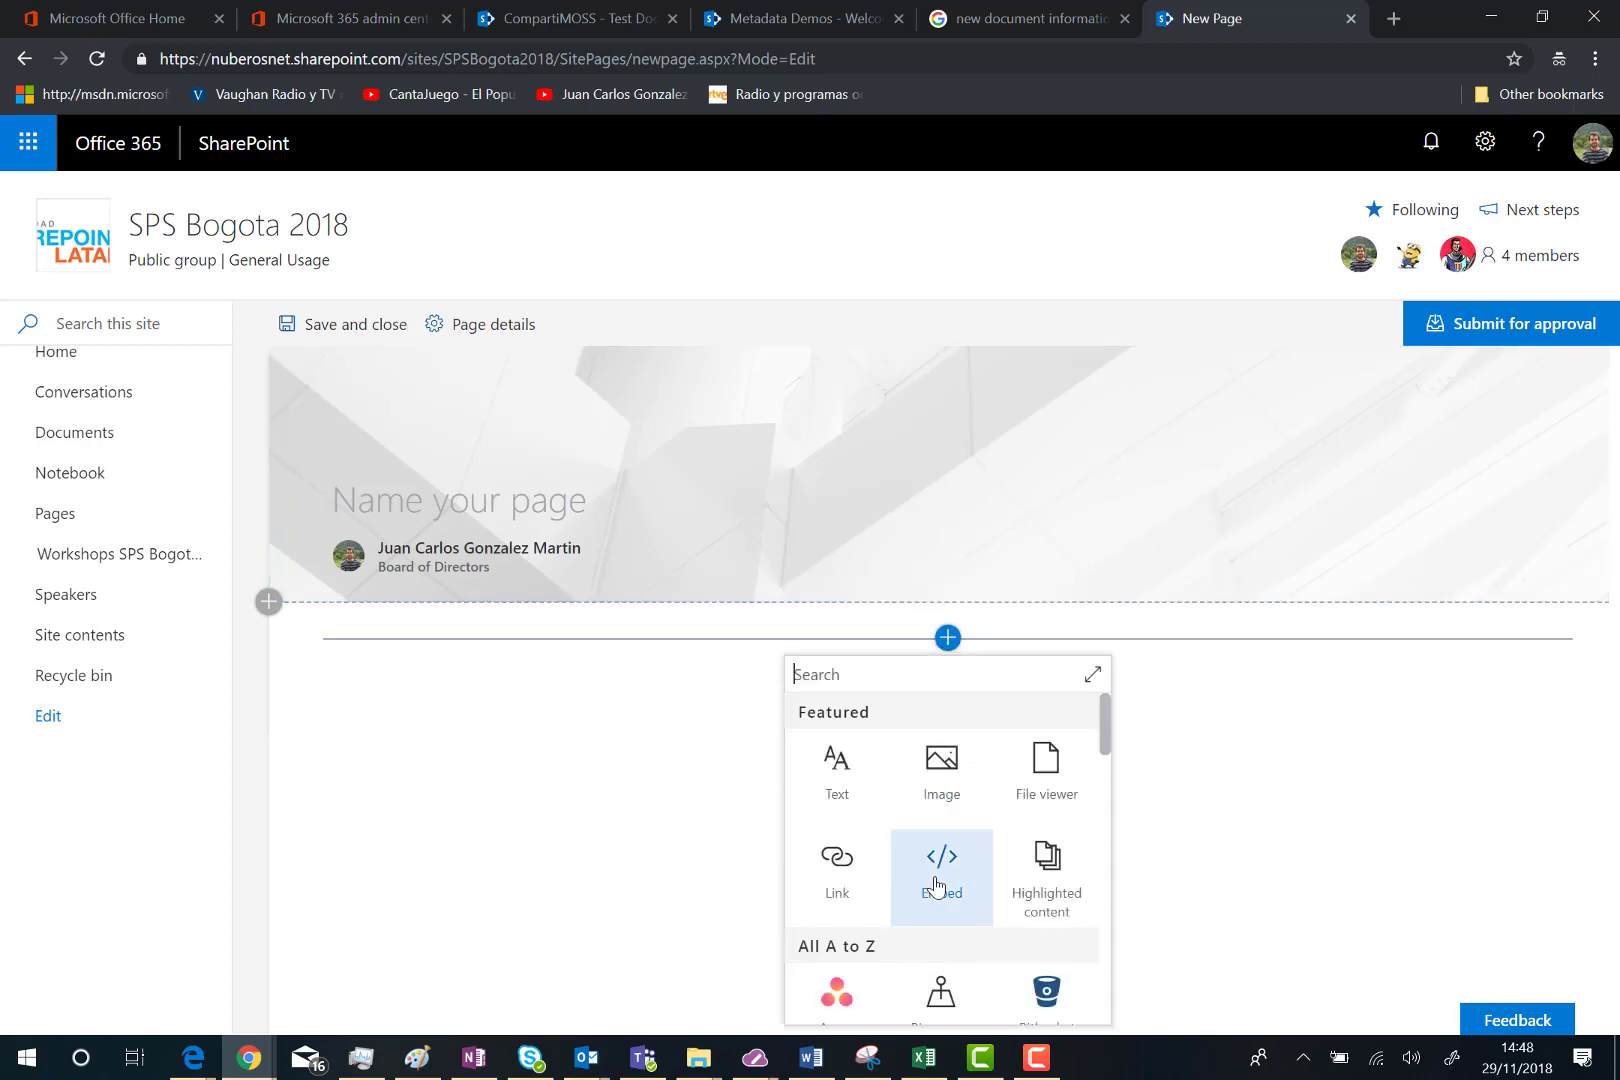
# Step: Add an Embed web part to the new page
pyautogui.click(935, 866)
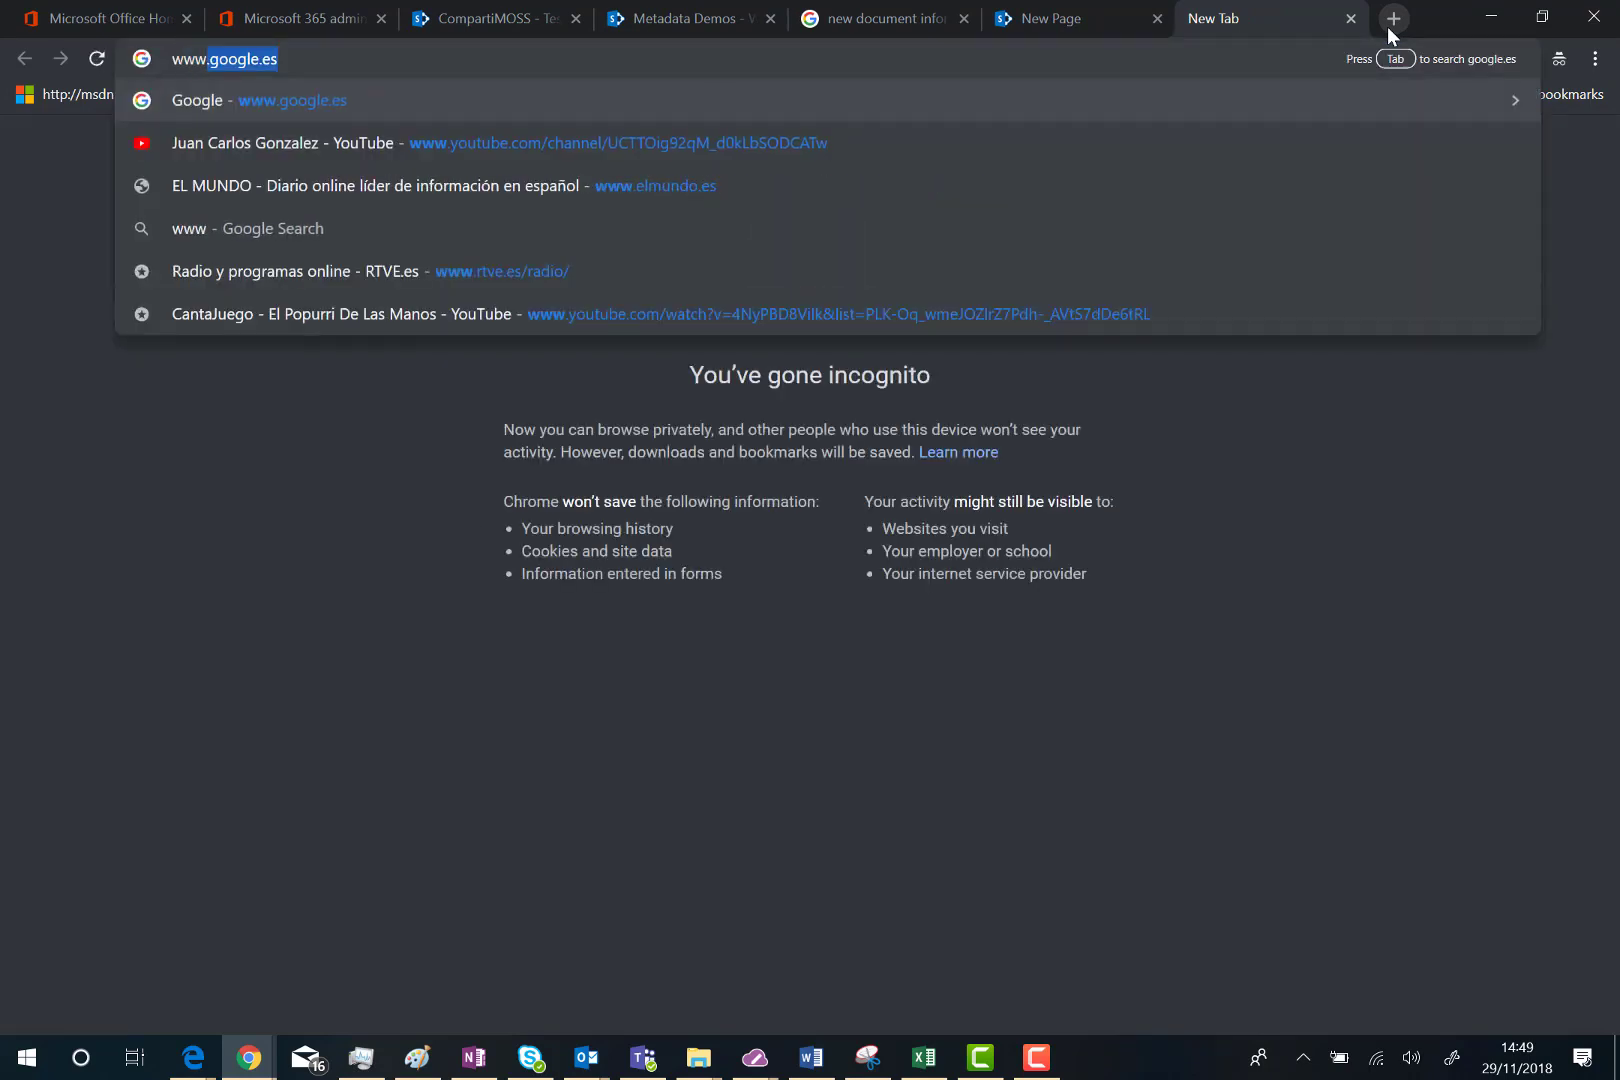
# Step: Go to YouTube and search for 'Office 365'
pyautogui.press('Return')
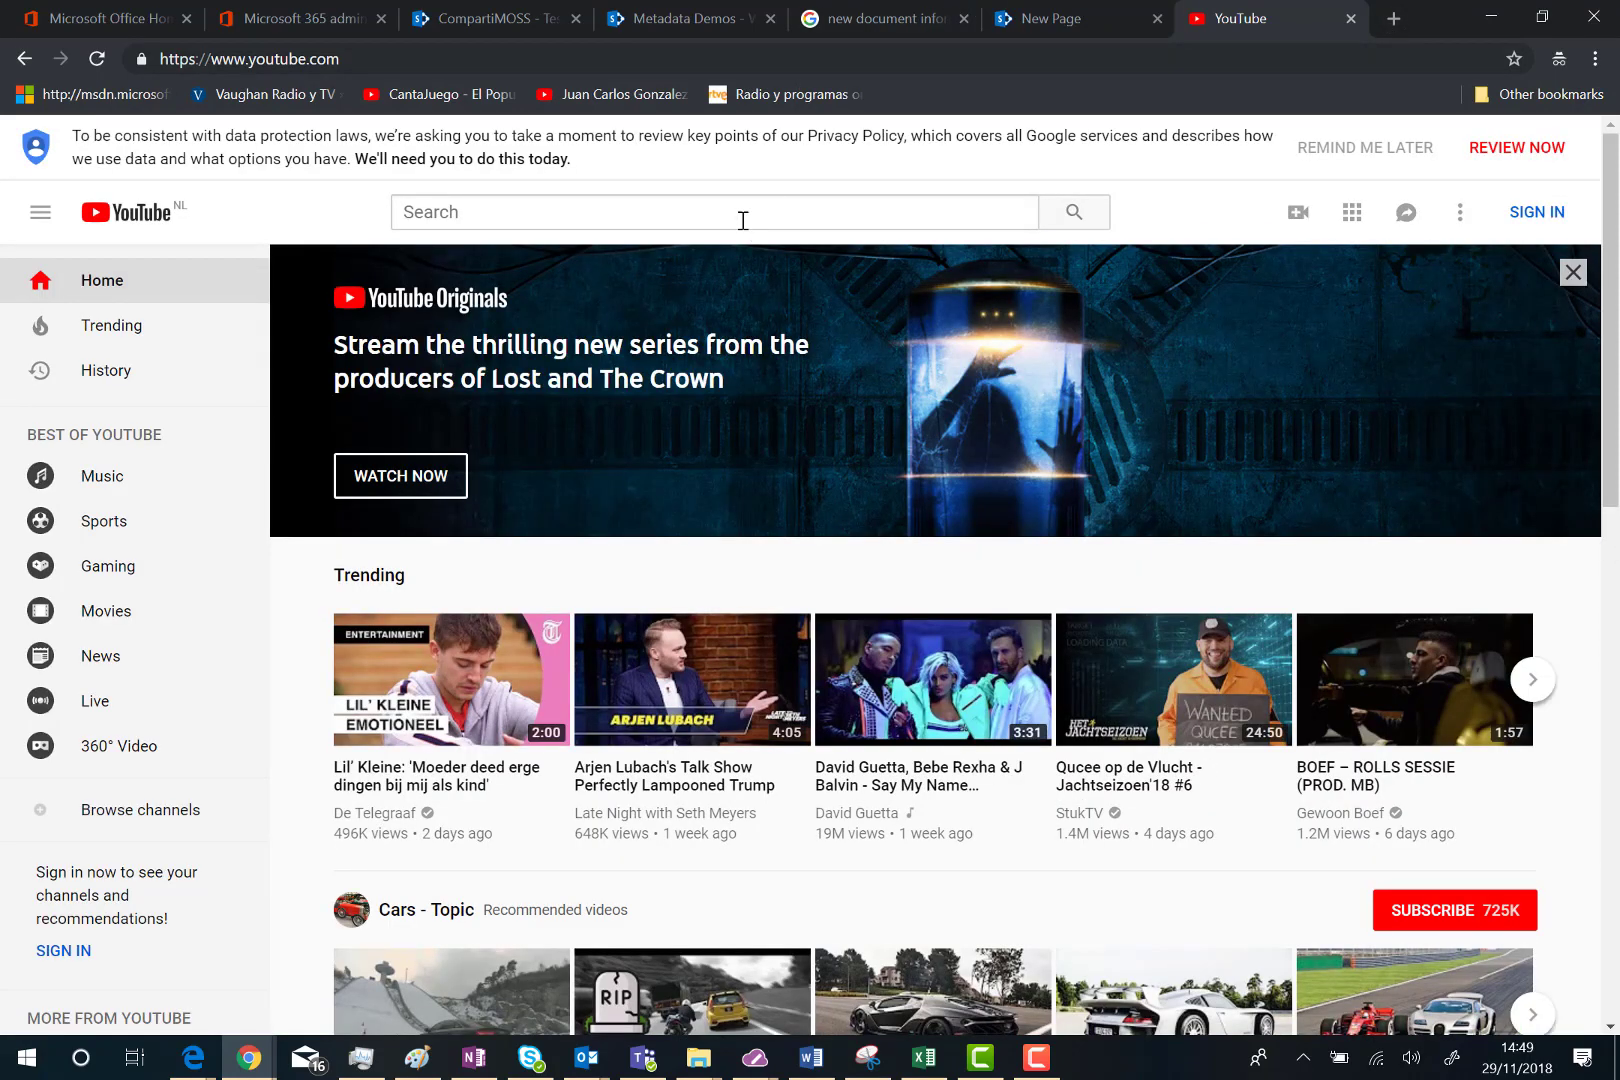
pyautogui.click(741, 221)
pyautogui.write('Office 365')
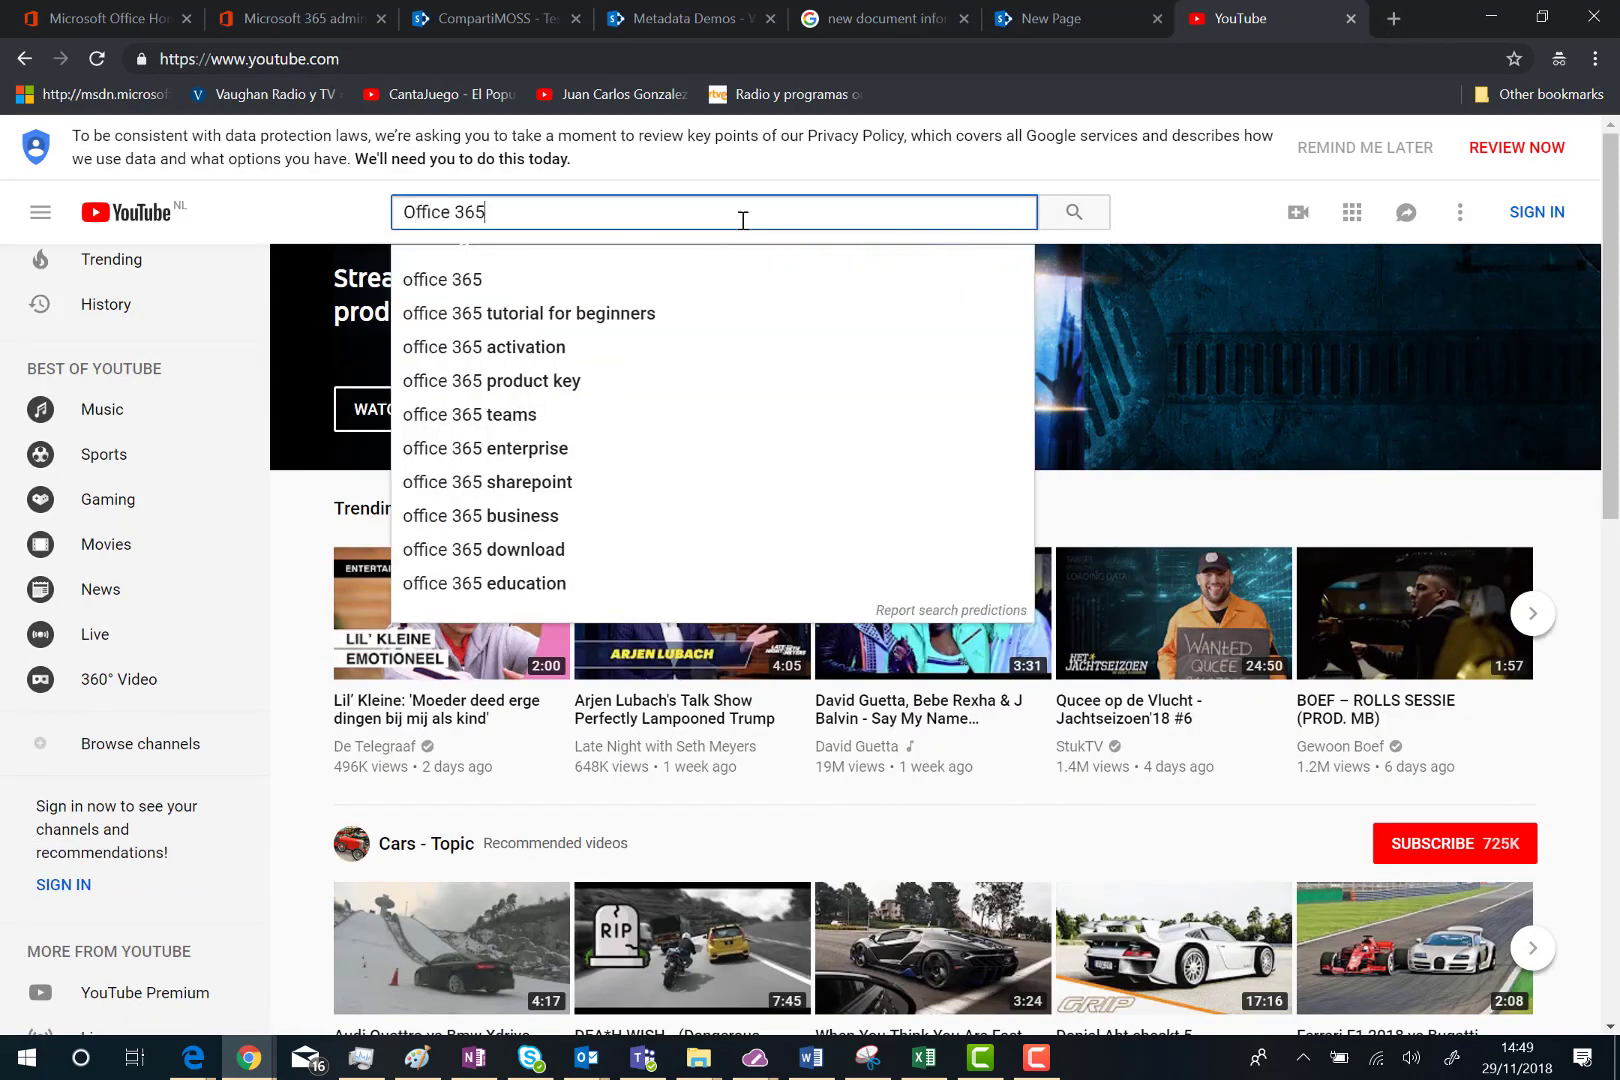
pyautogui.press('Return')
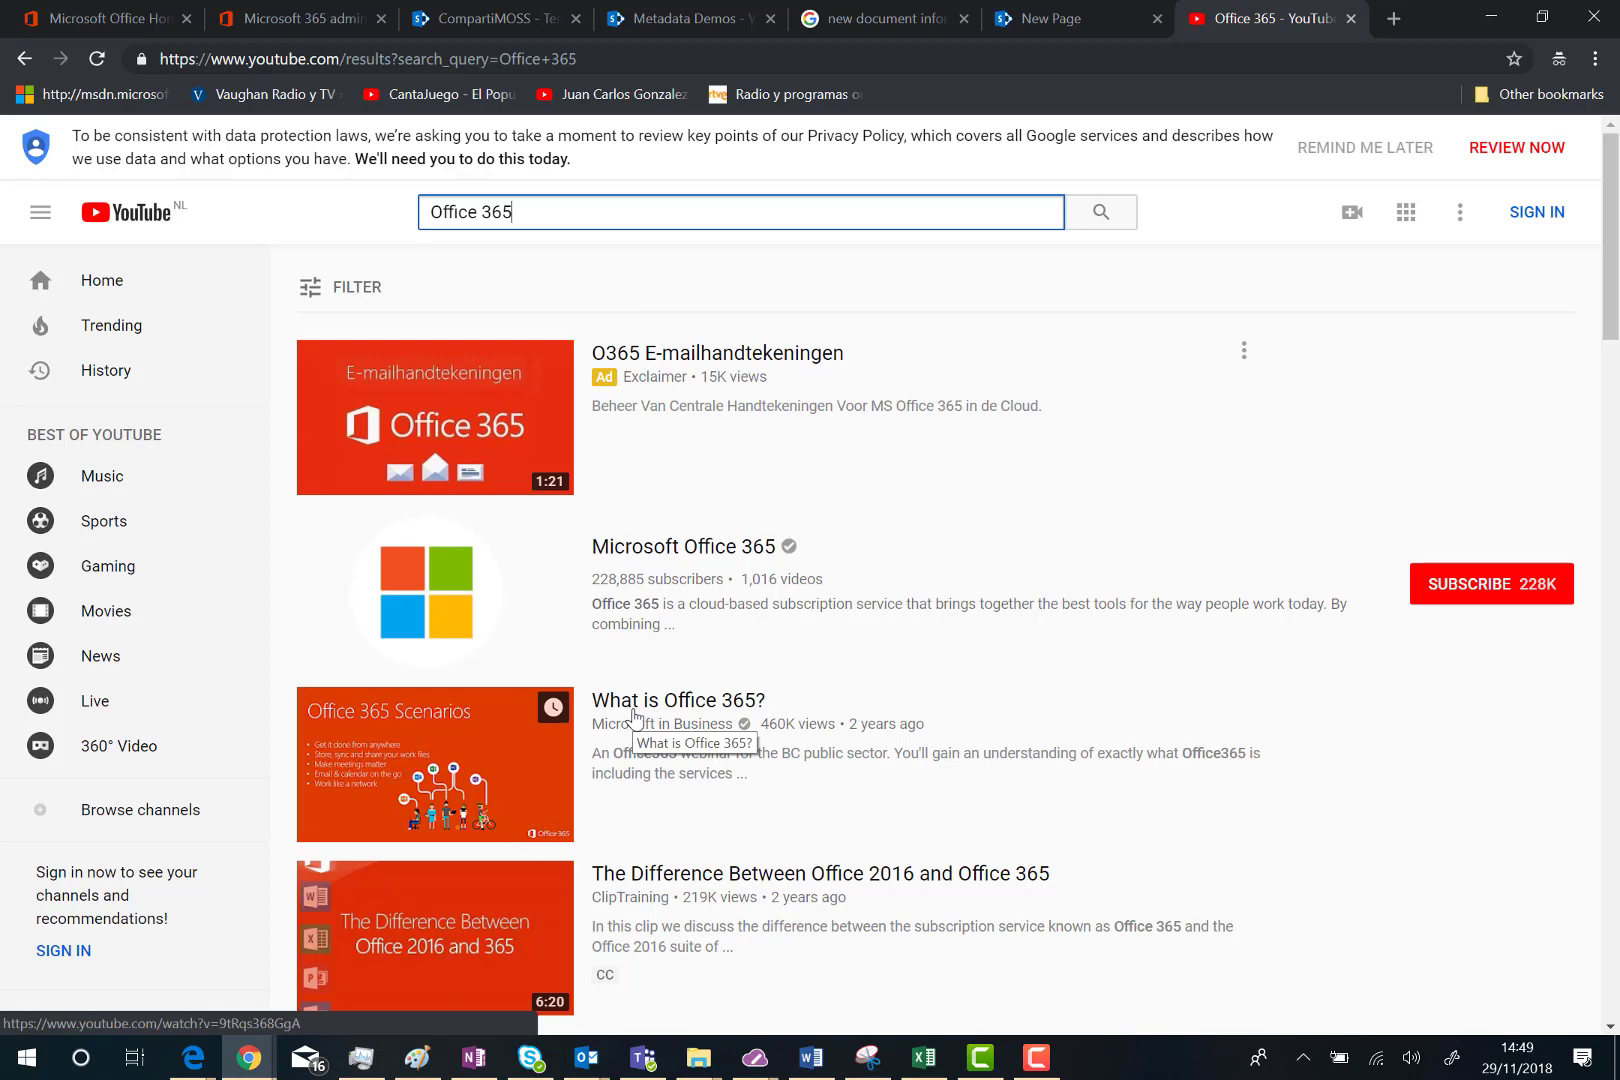
# Step: Open the 'What is Office 365?' video, pause it at 0:00, and select its URL
pyautogui.click(630, 718)
pyautogui.click(66, 852)
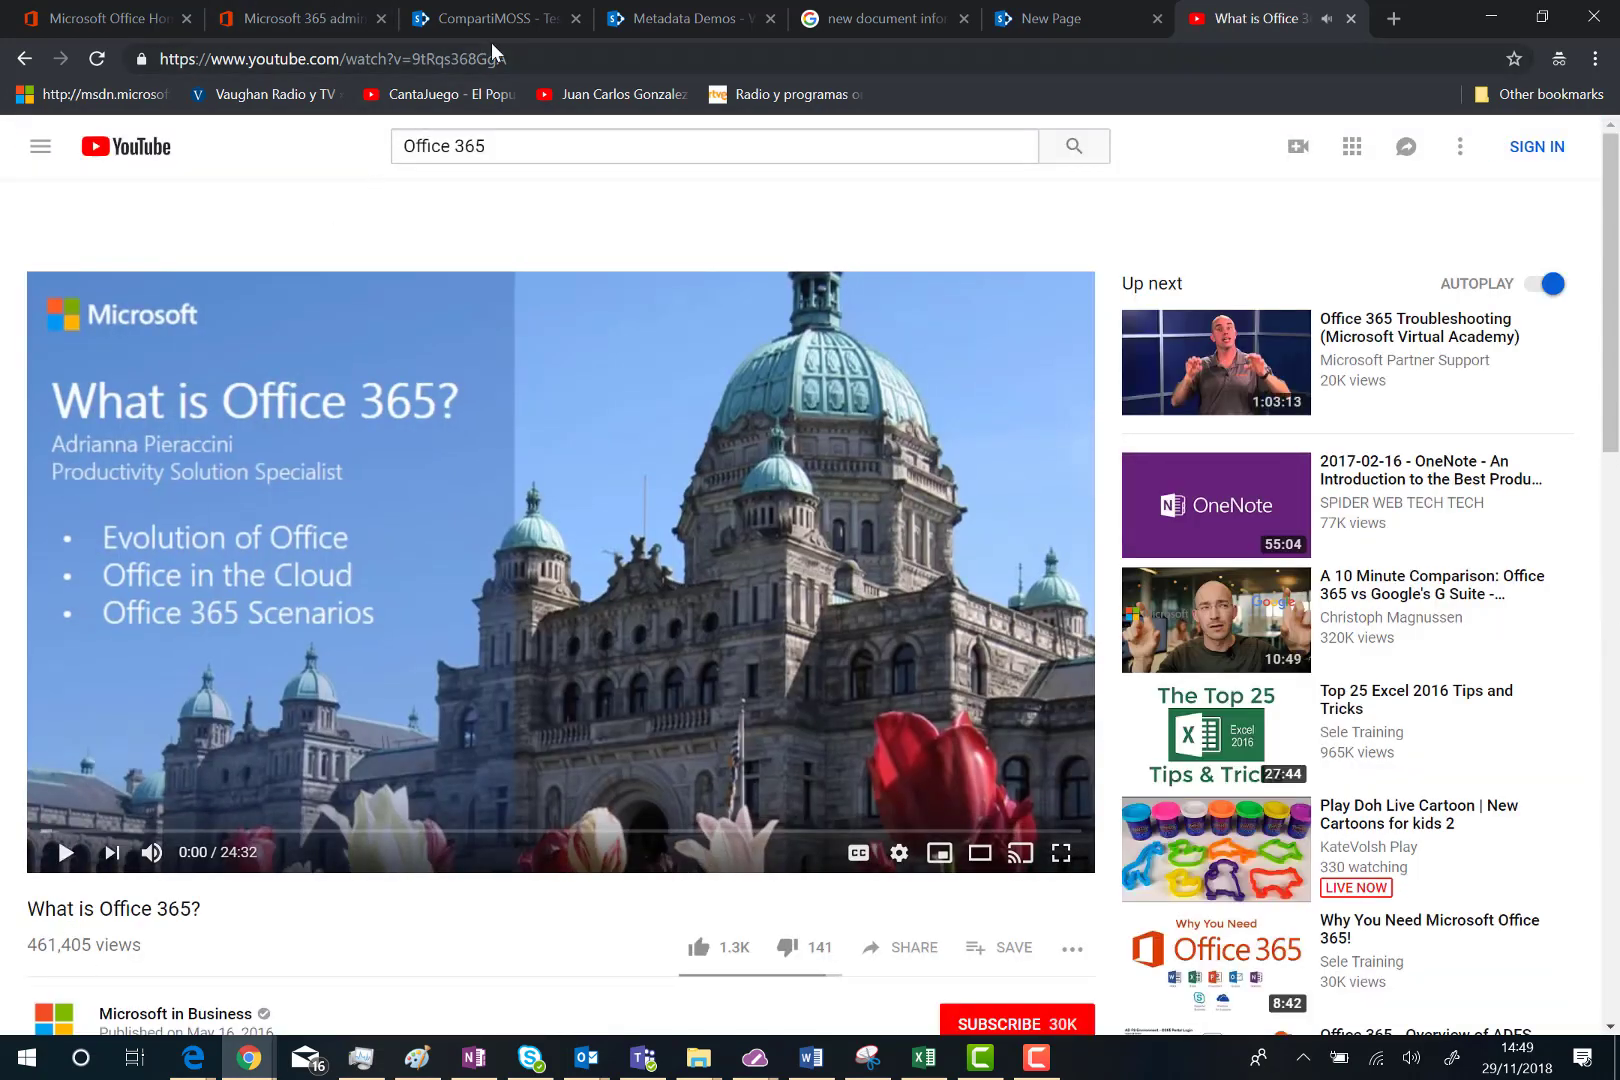
pyautogui.click(515, 52)
pyautogui.hotkey('ctrl', 'c')
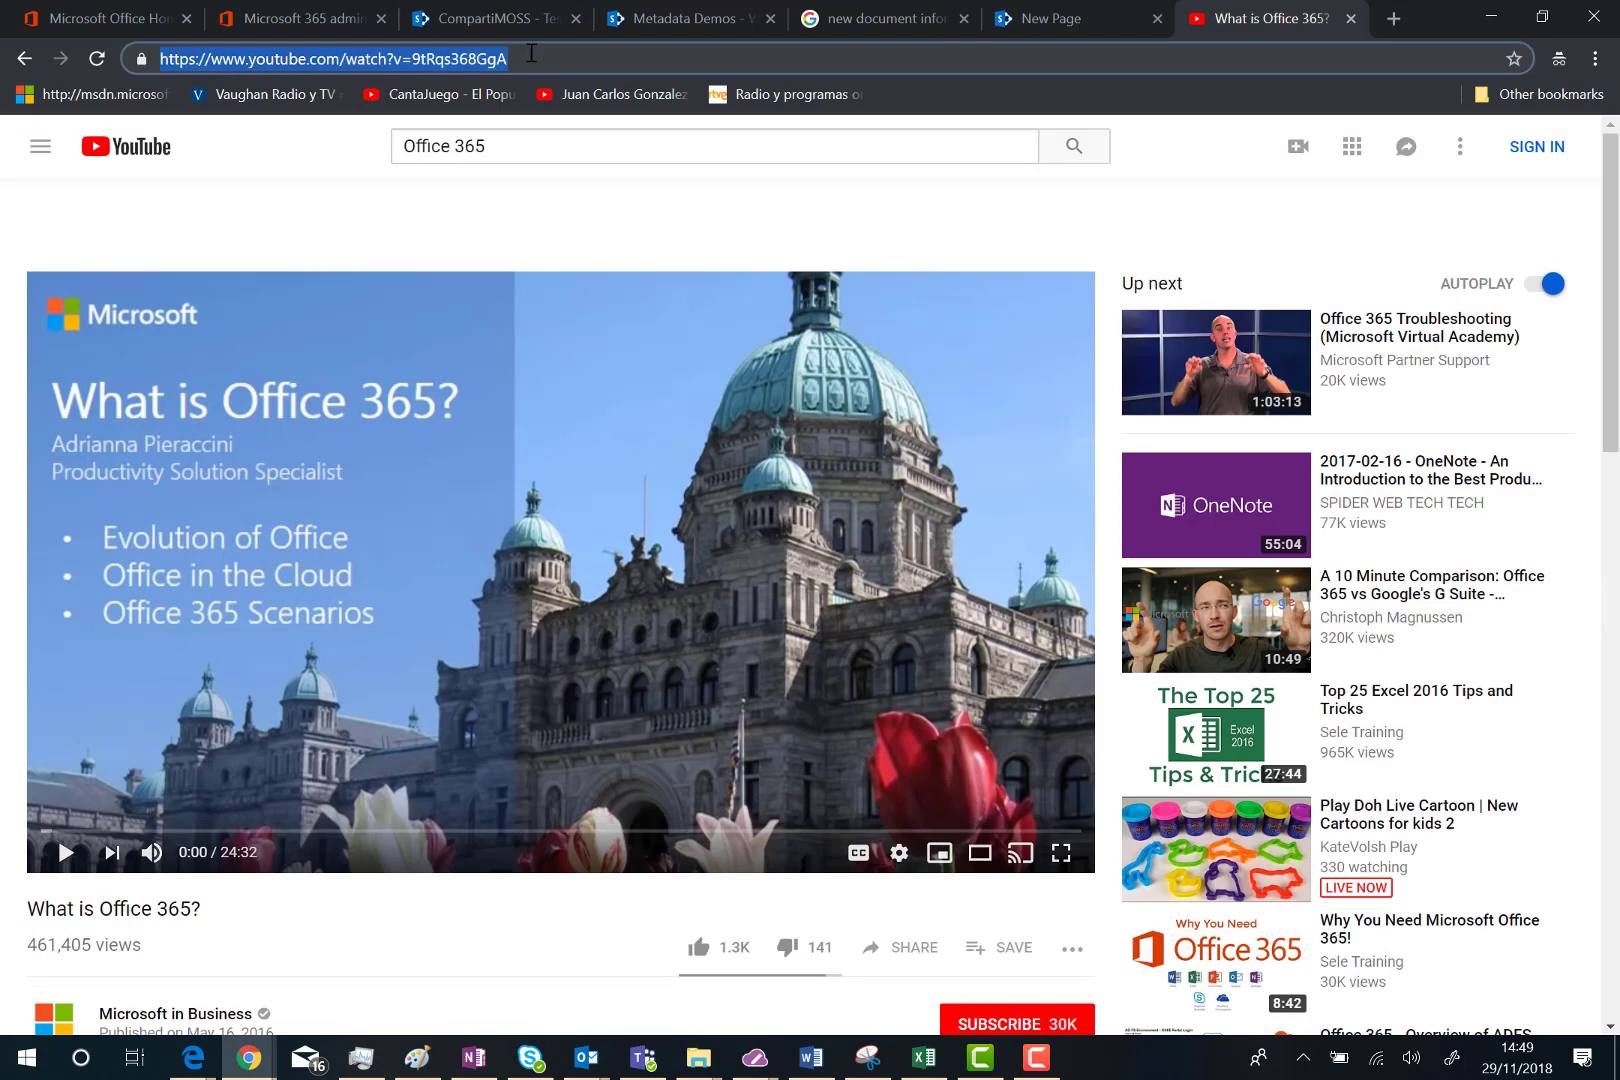
# Step: Paste the YouTube video URL into the first Embed web part on the new page
pyautogui.click(1050, 18)
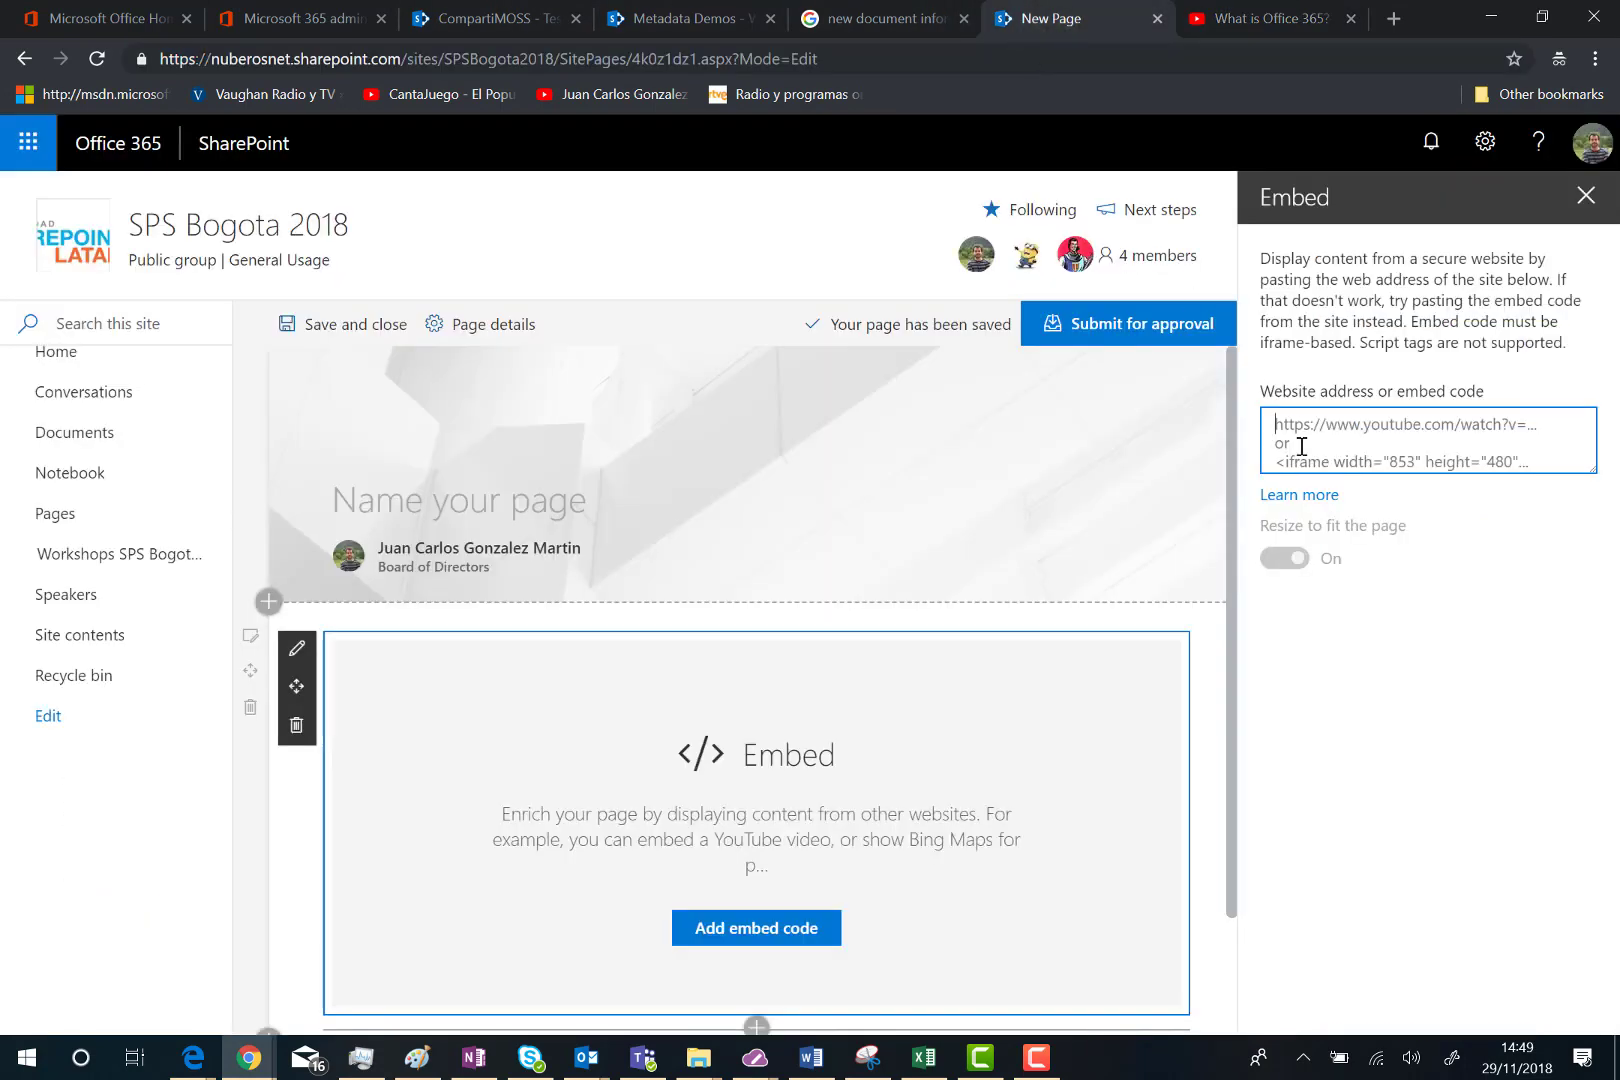
pyautogui.click(1302, 447)
pyautogui.hotkey('ctrl', 'v')
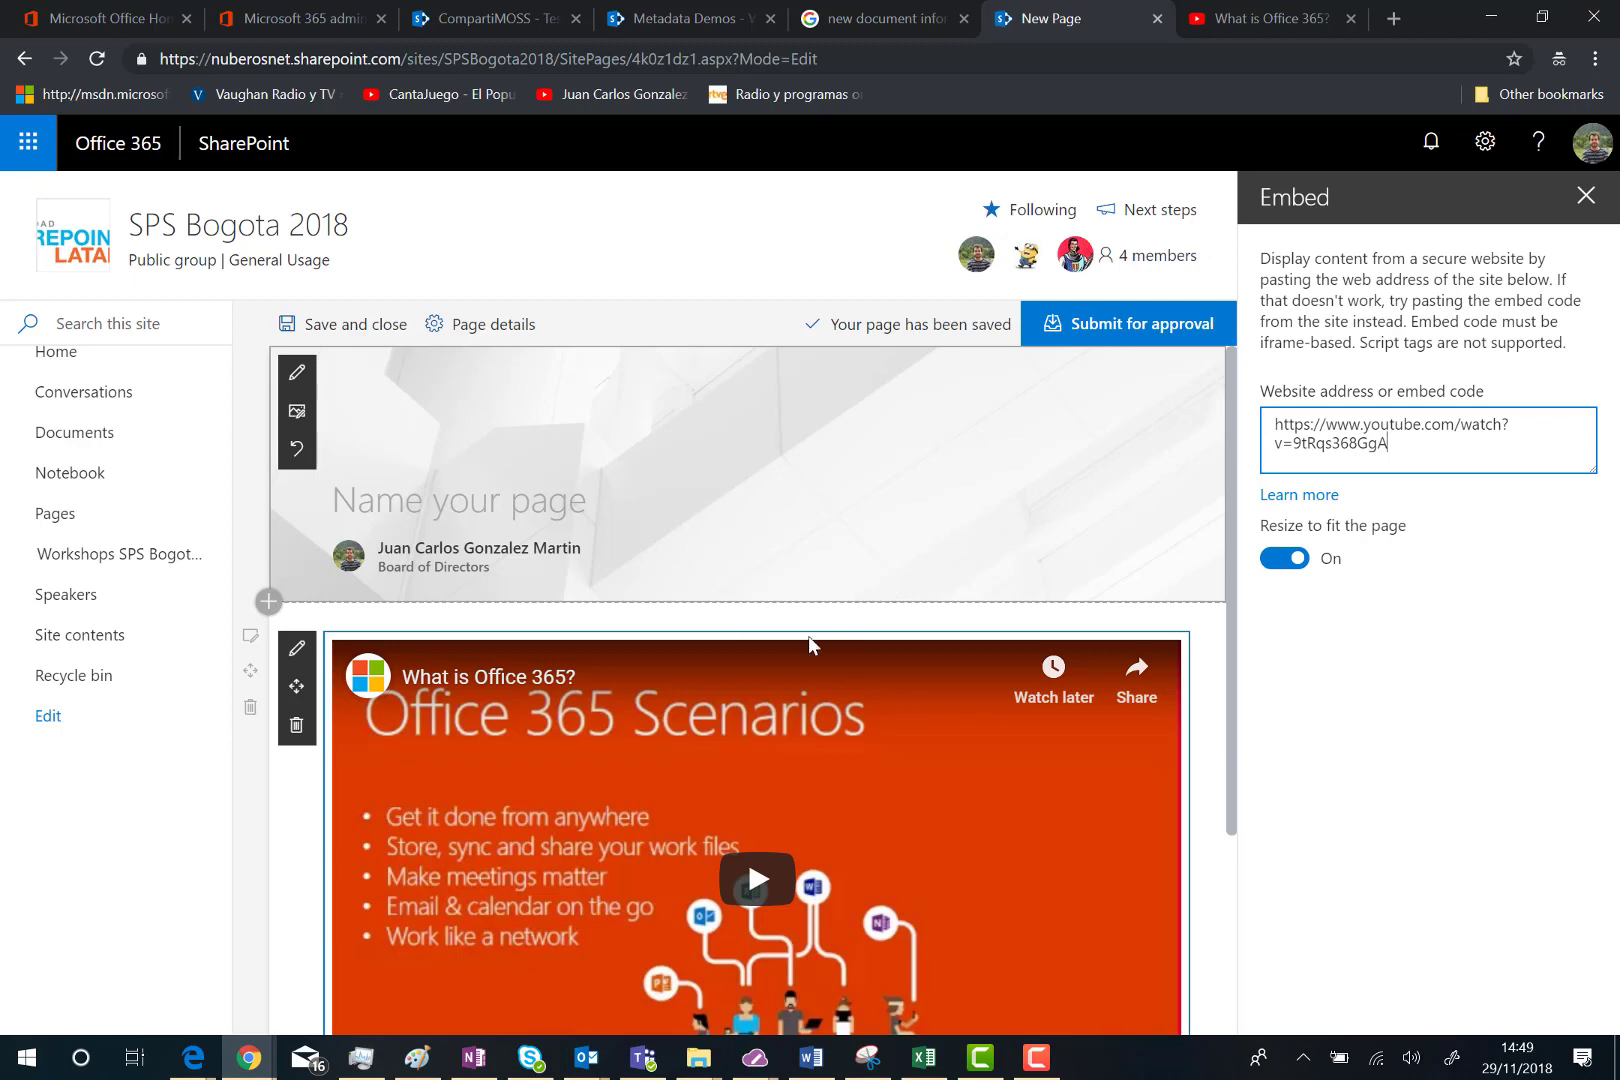
# Step: Add a second Embed web part below the embedded video
pyautogui.scroll(-3, 803, 645)
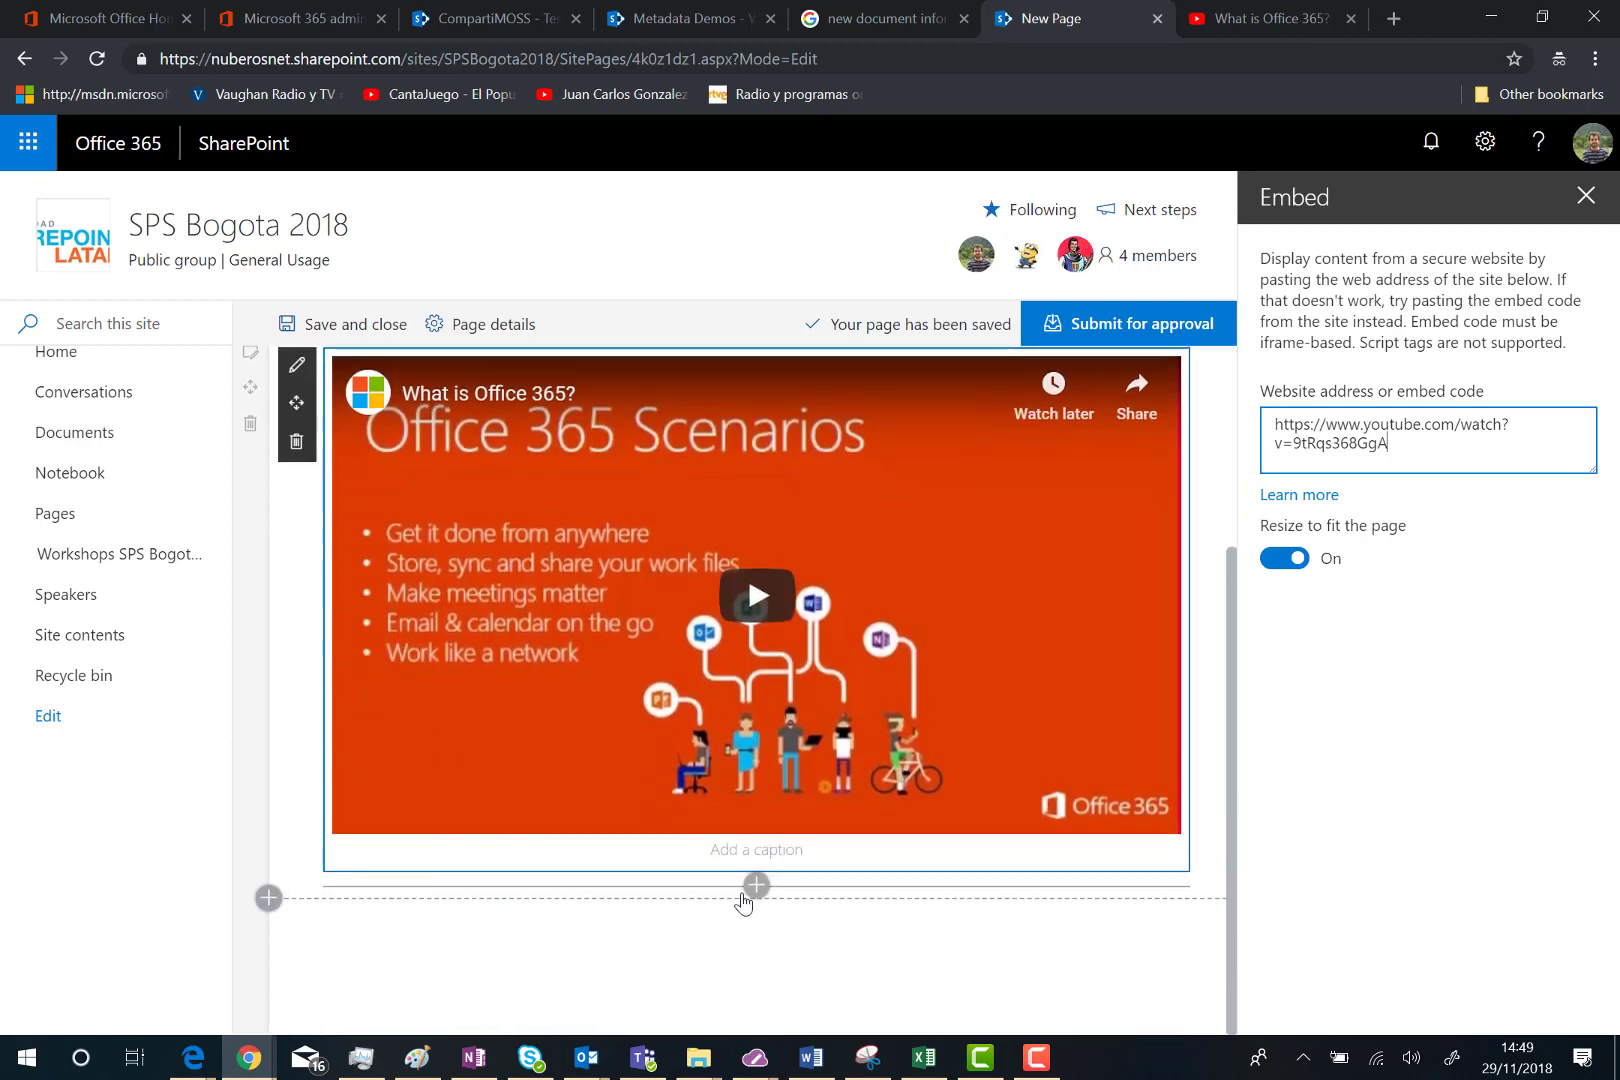
pyautogui.click(757, 888)
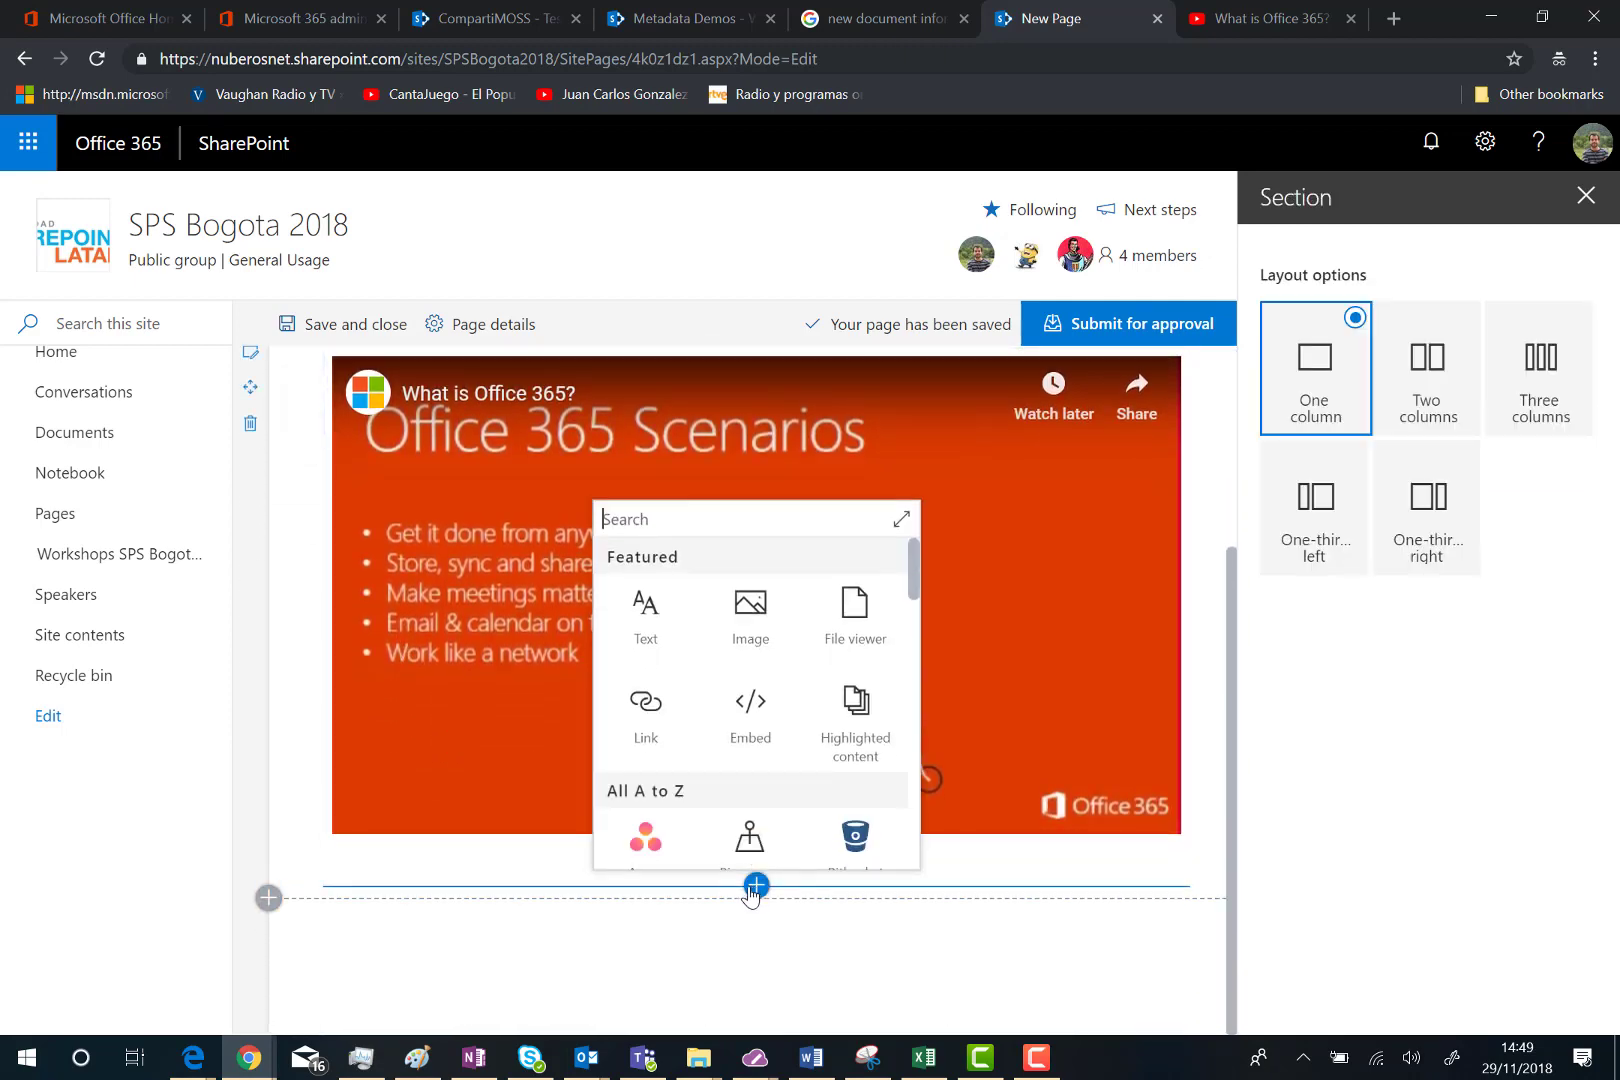
pyautogui.click(757, 719)
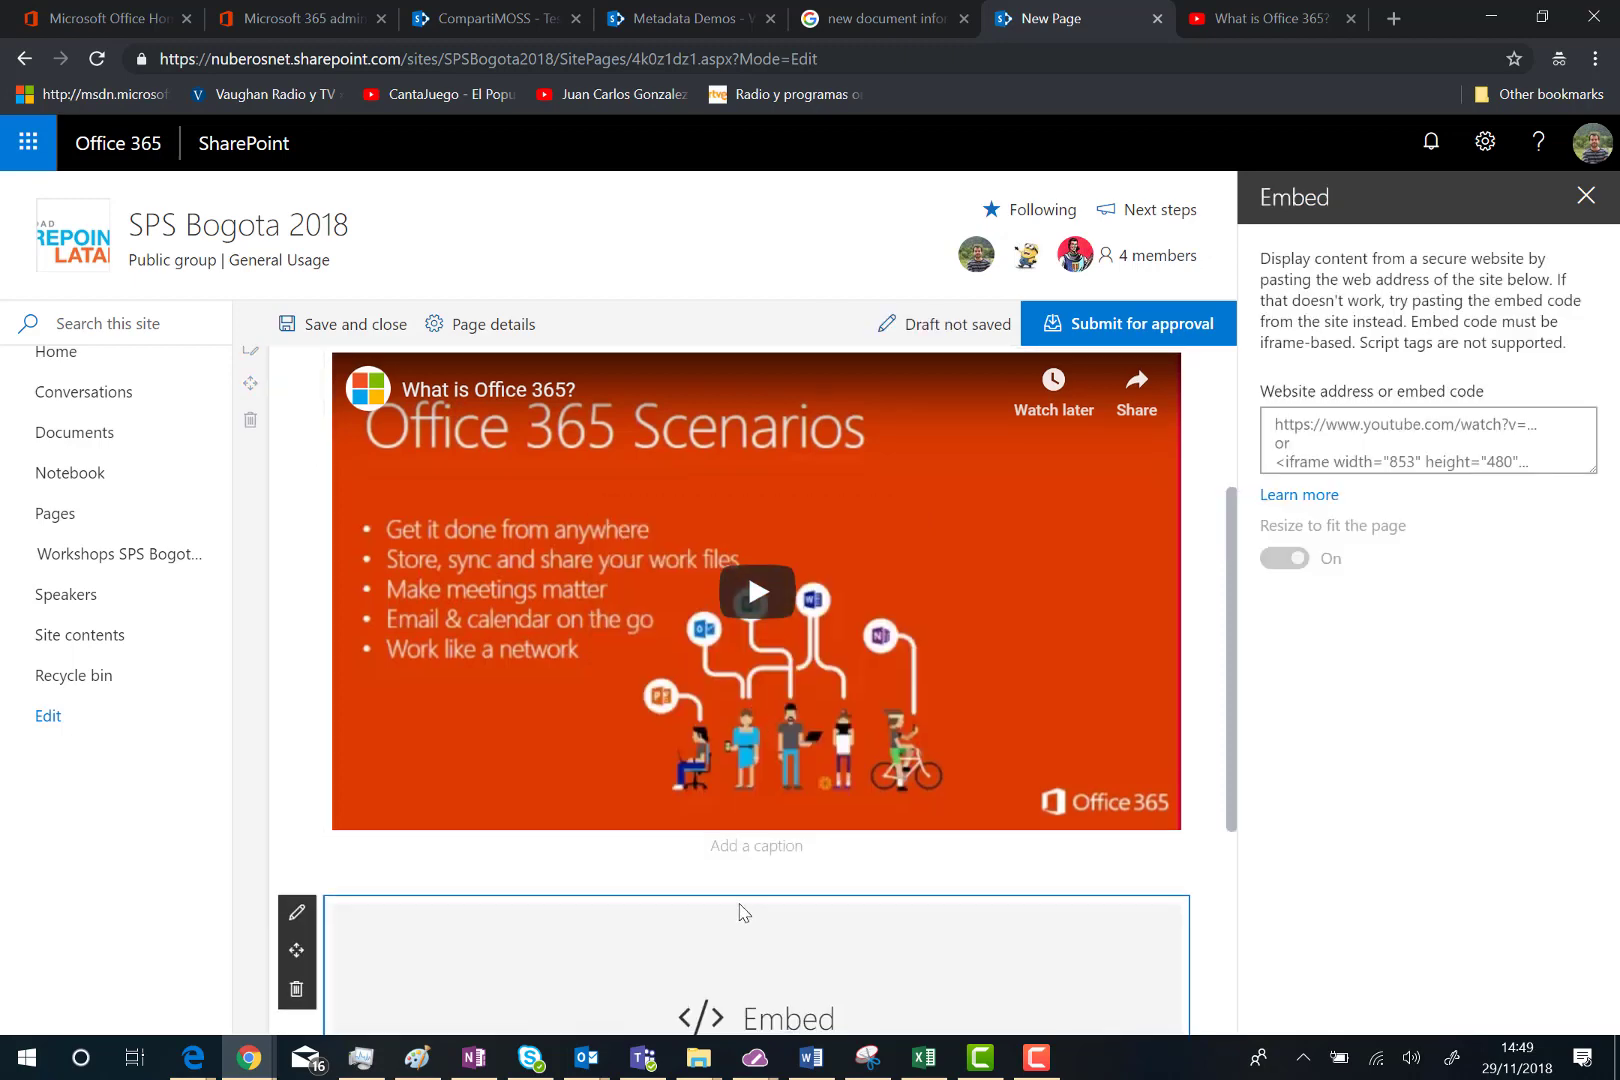
pyautogui.scroll(-3, 741, 921)
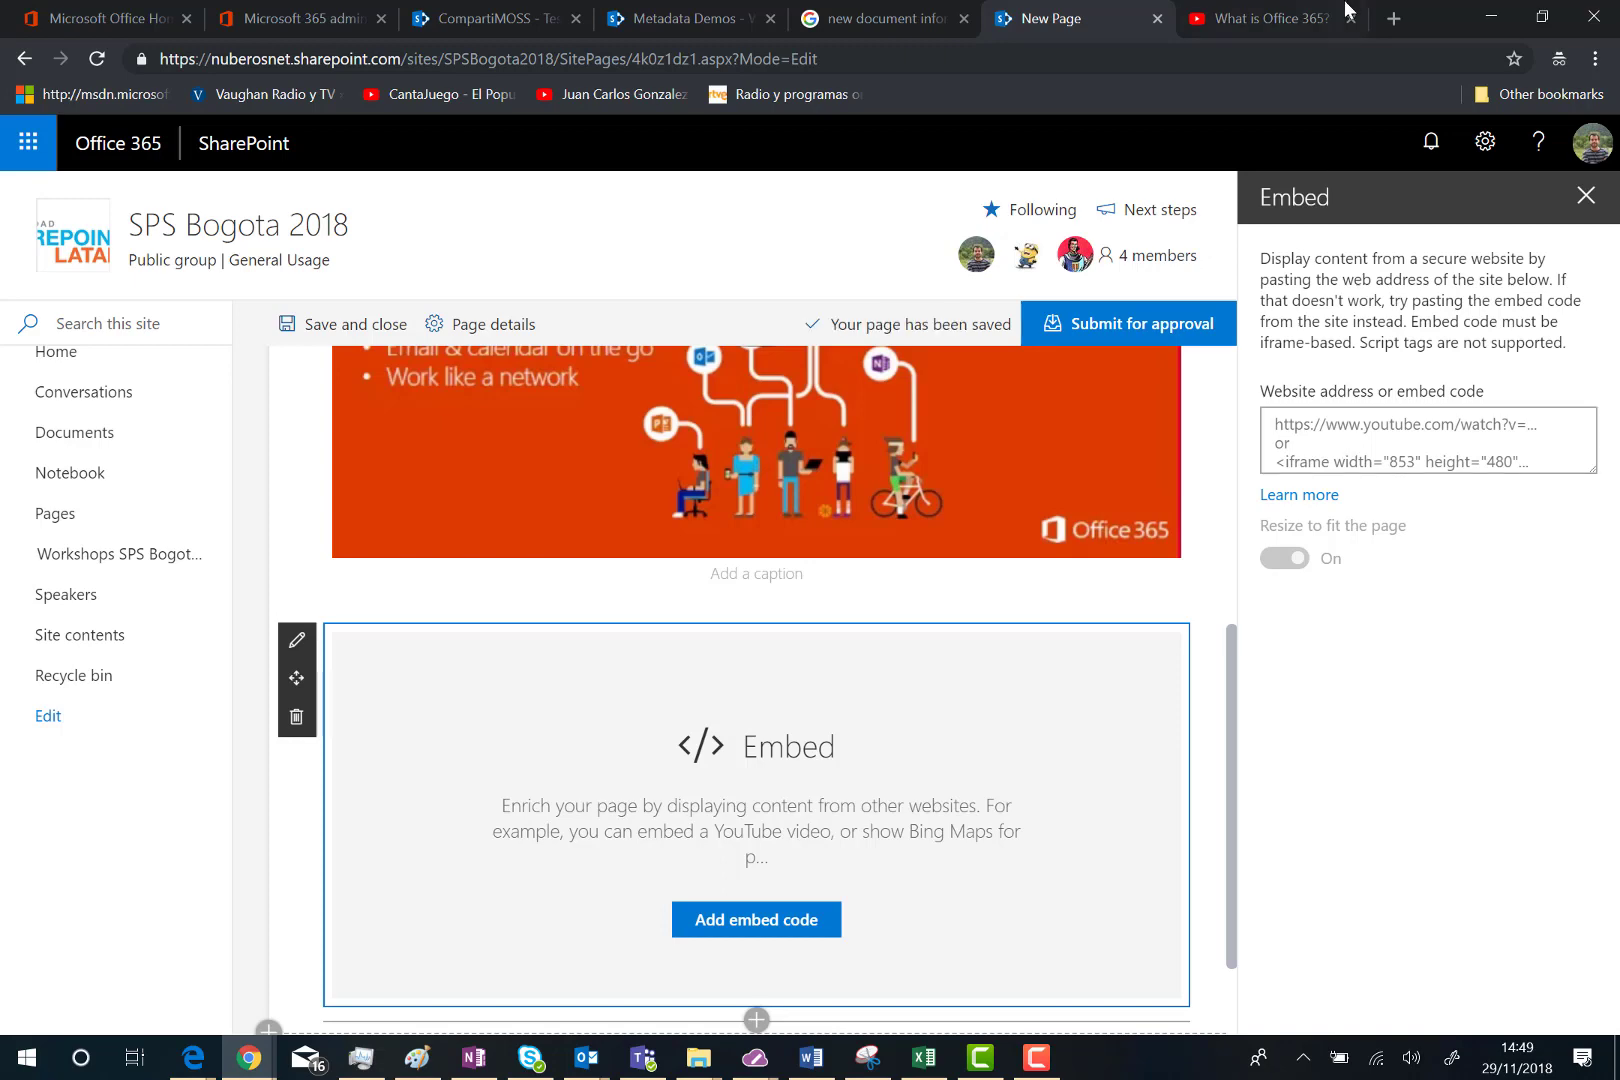
pyautogui.click(1272, 15)
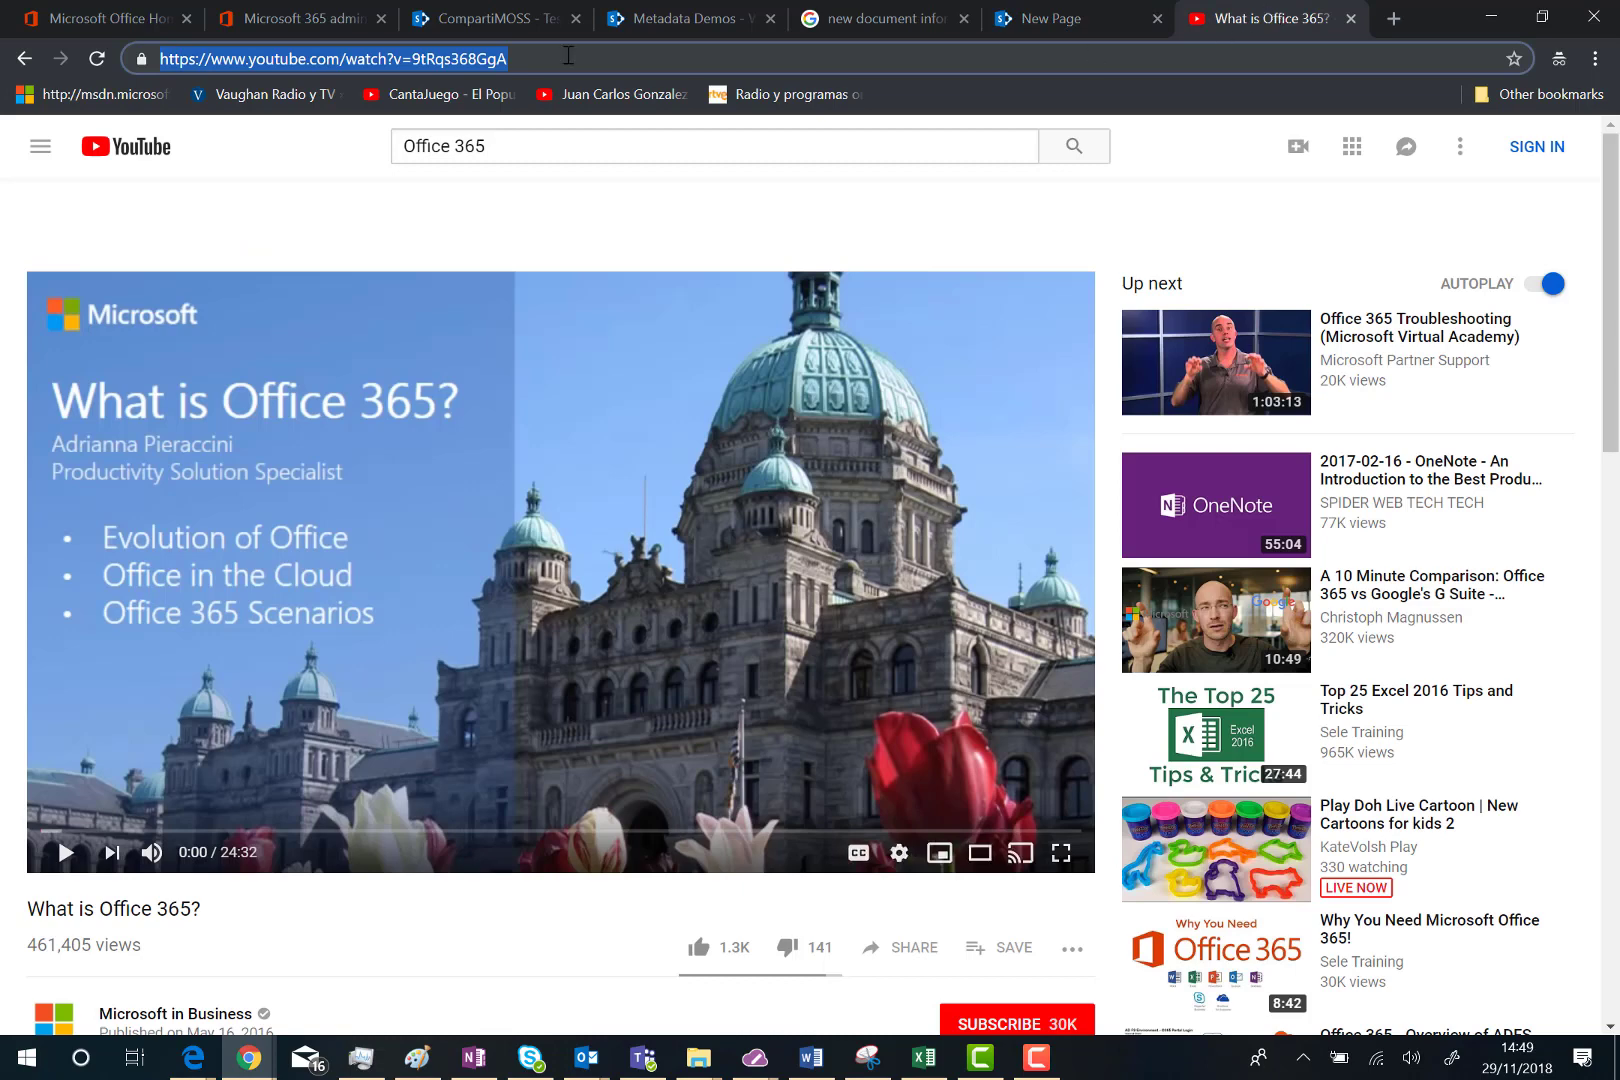
pyautogui.write('www.bing')
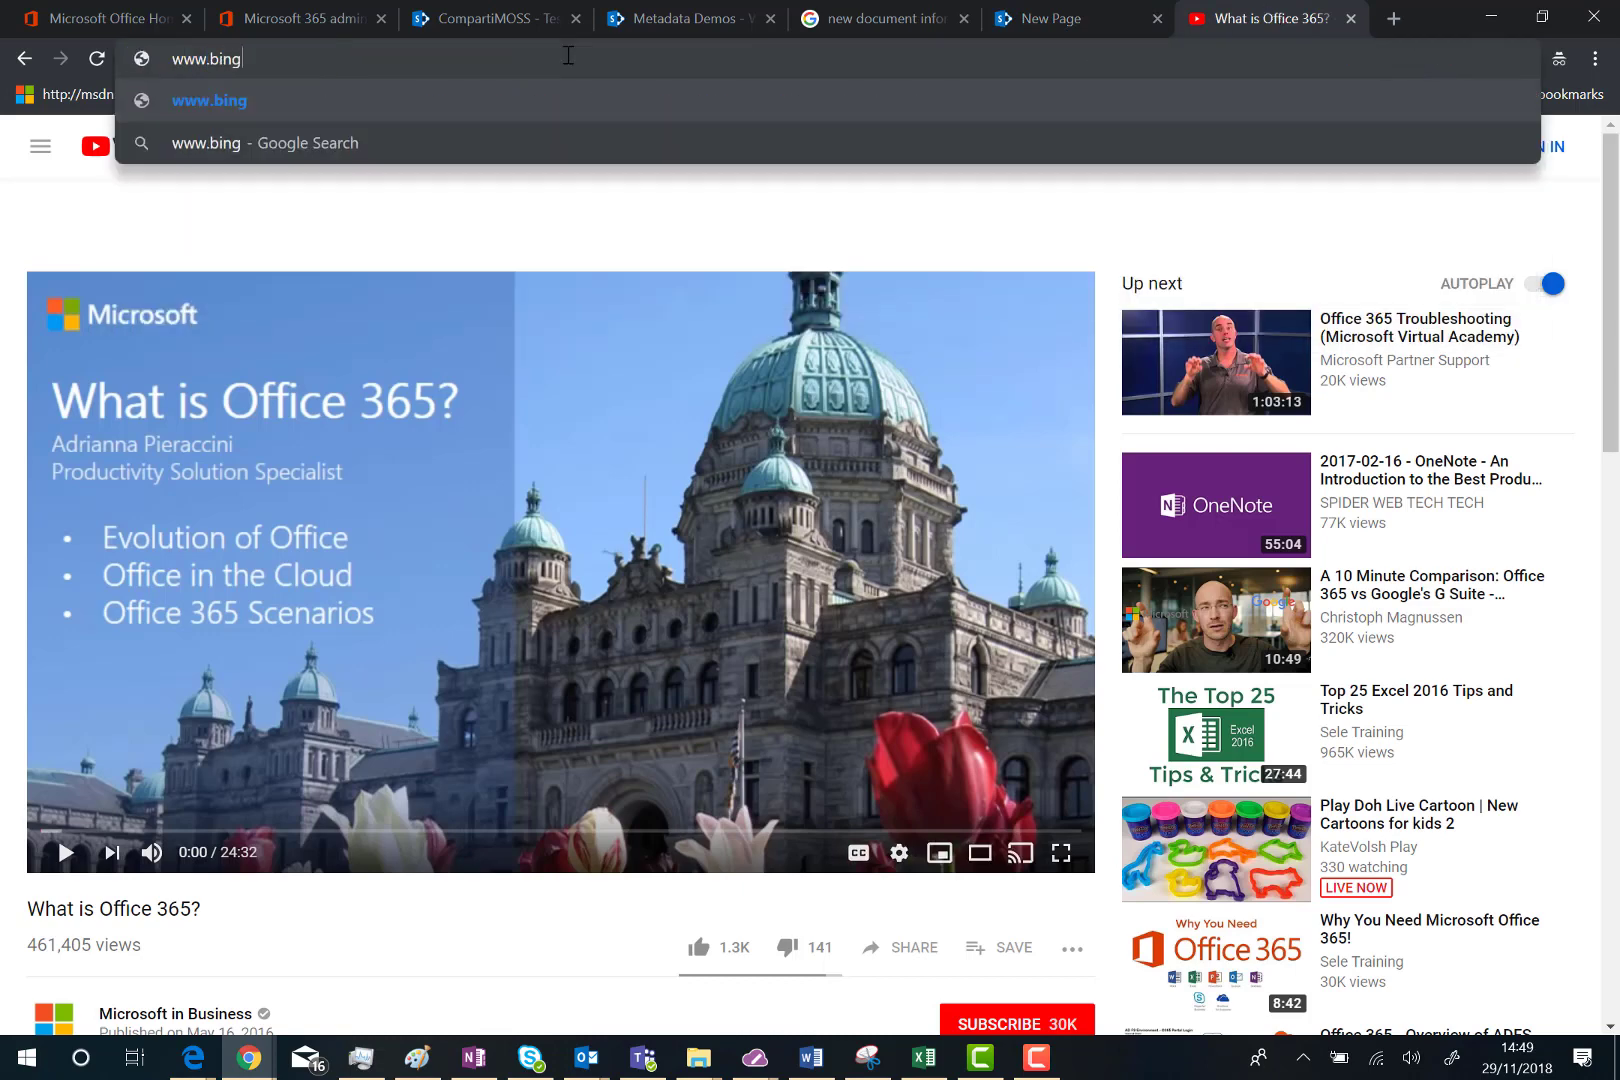
pyautogui.write('.com')
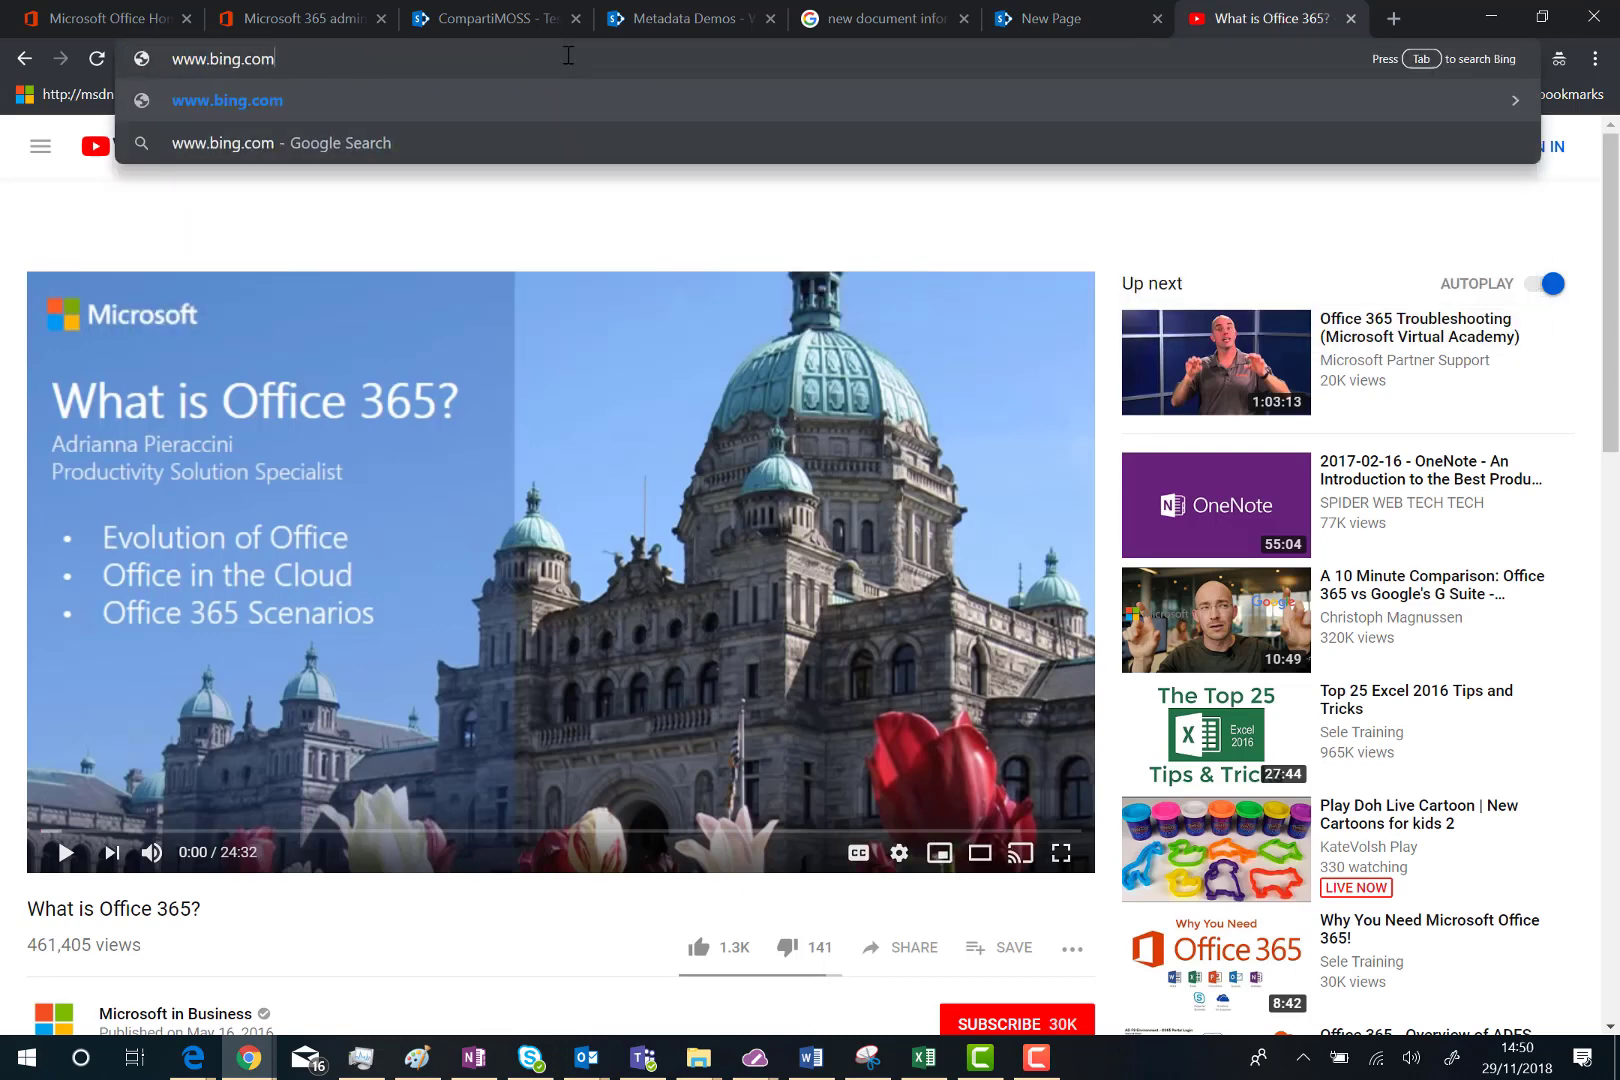
pyautogui.press('Return')
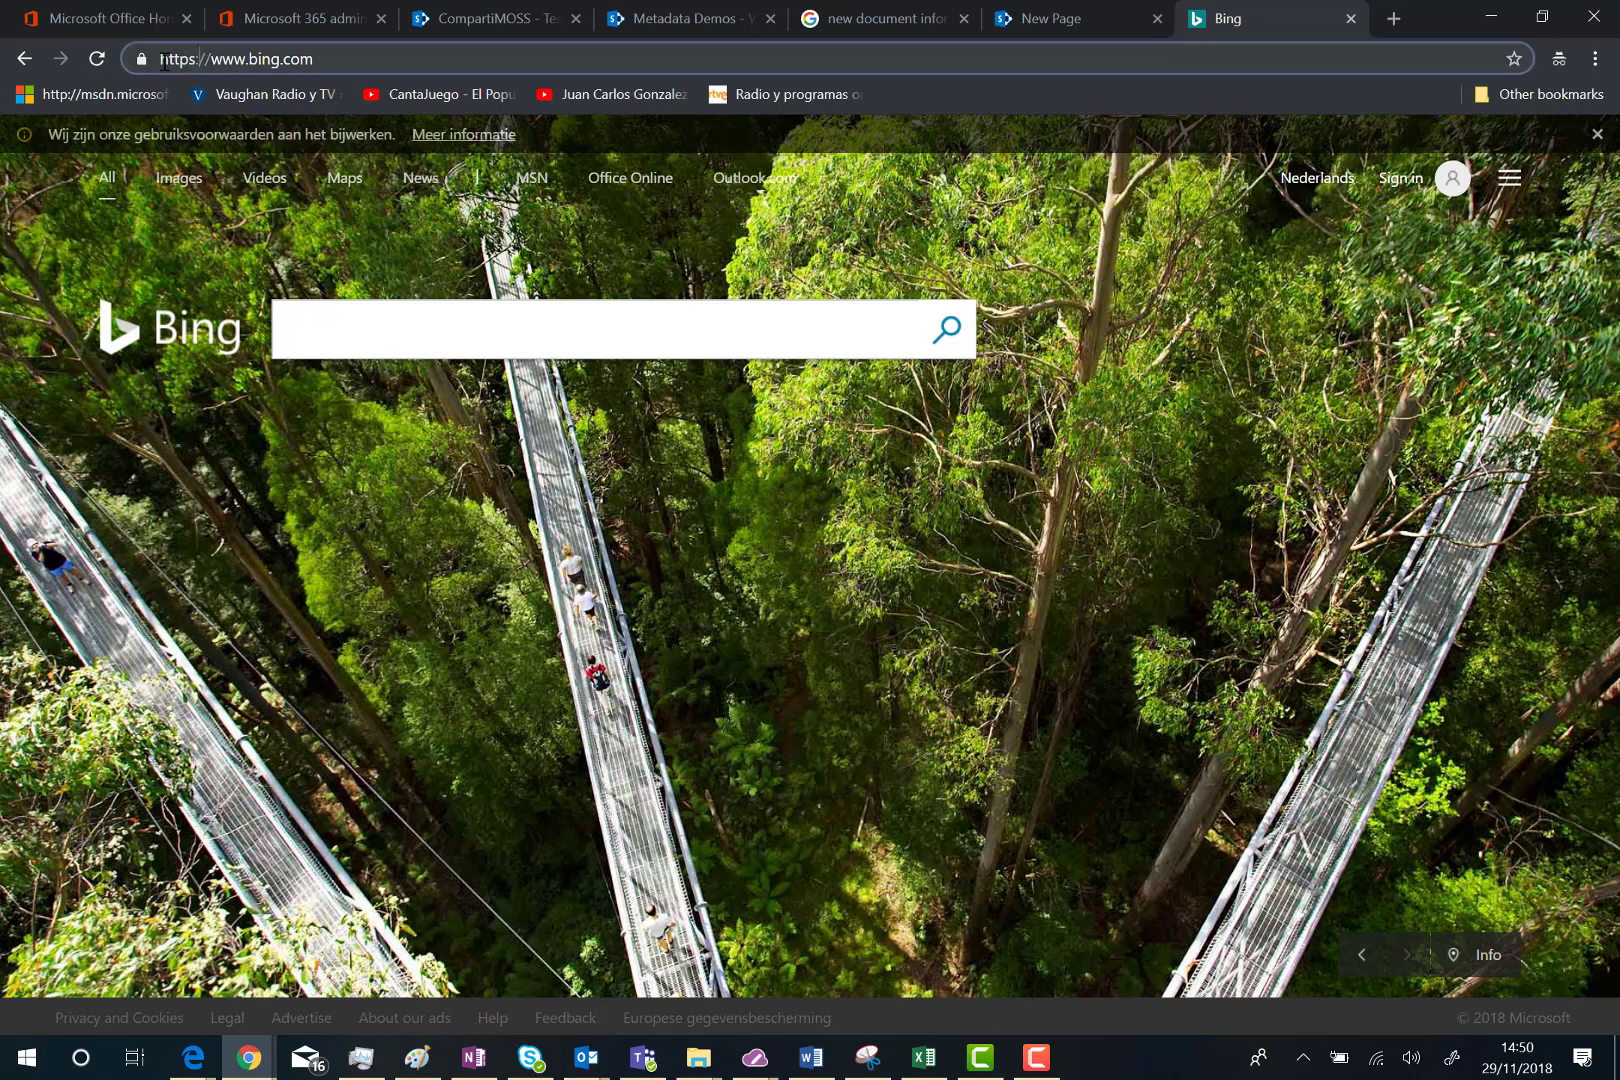
pyautogui.moveTo(201, 60); pyautogui.dragTo(143, 60)
pyautogui.click(354, 59)
pyautogui.moveTo(354, 59); pyautogui.dragTo(104, 58)
pyautogui.hotkey('ctrl', 'c')
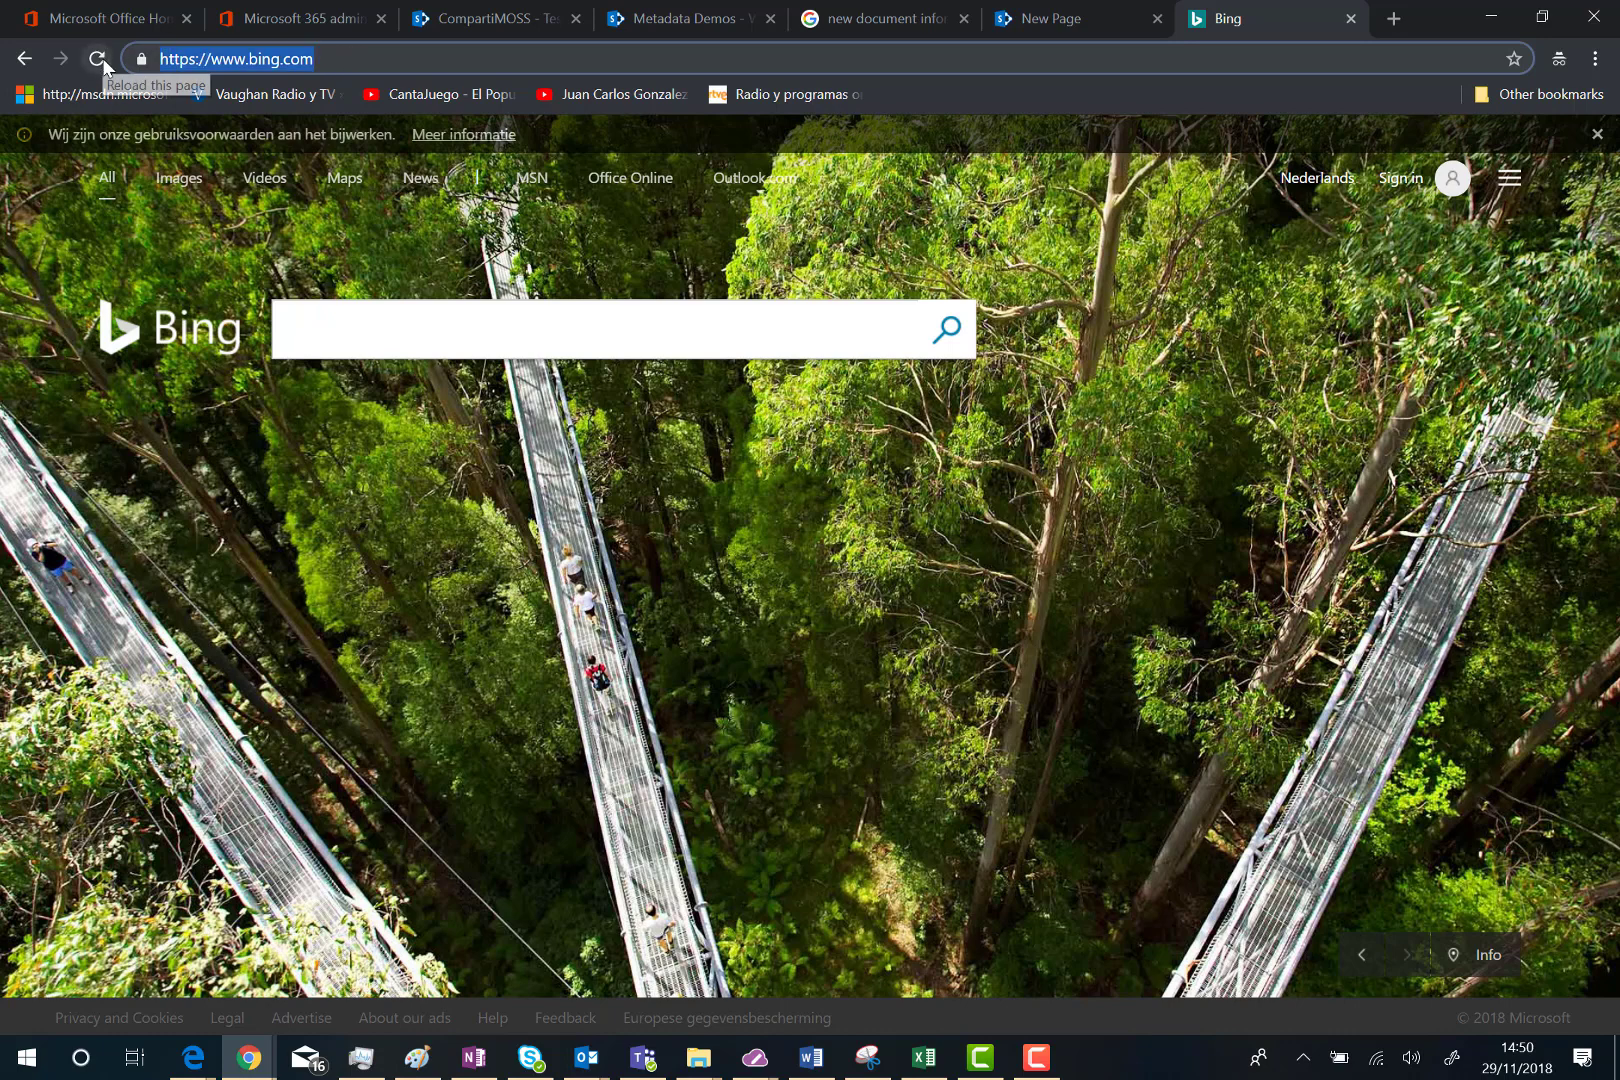
pyautogui.click(1120, 20)
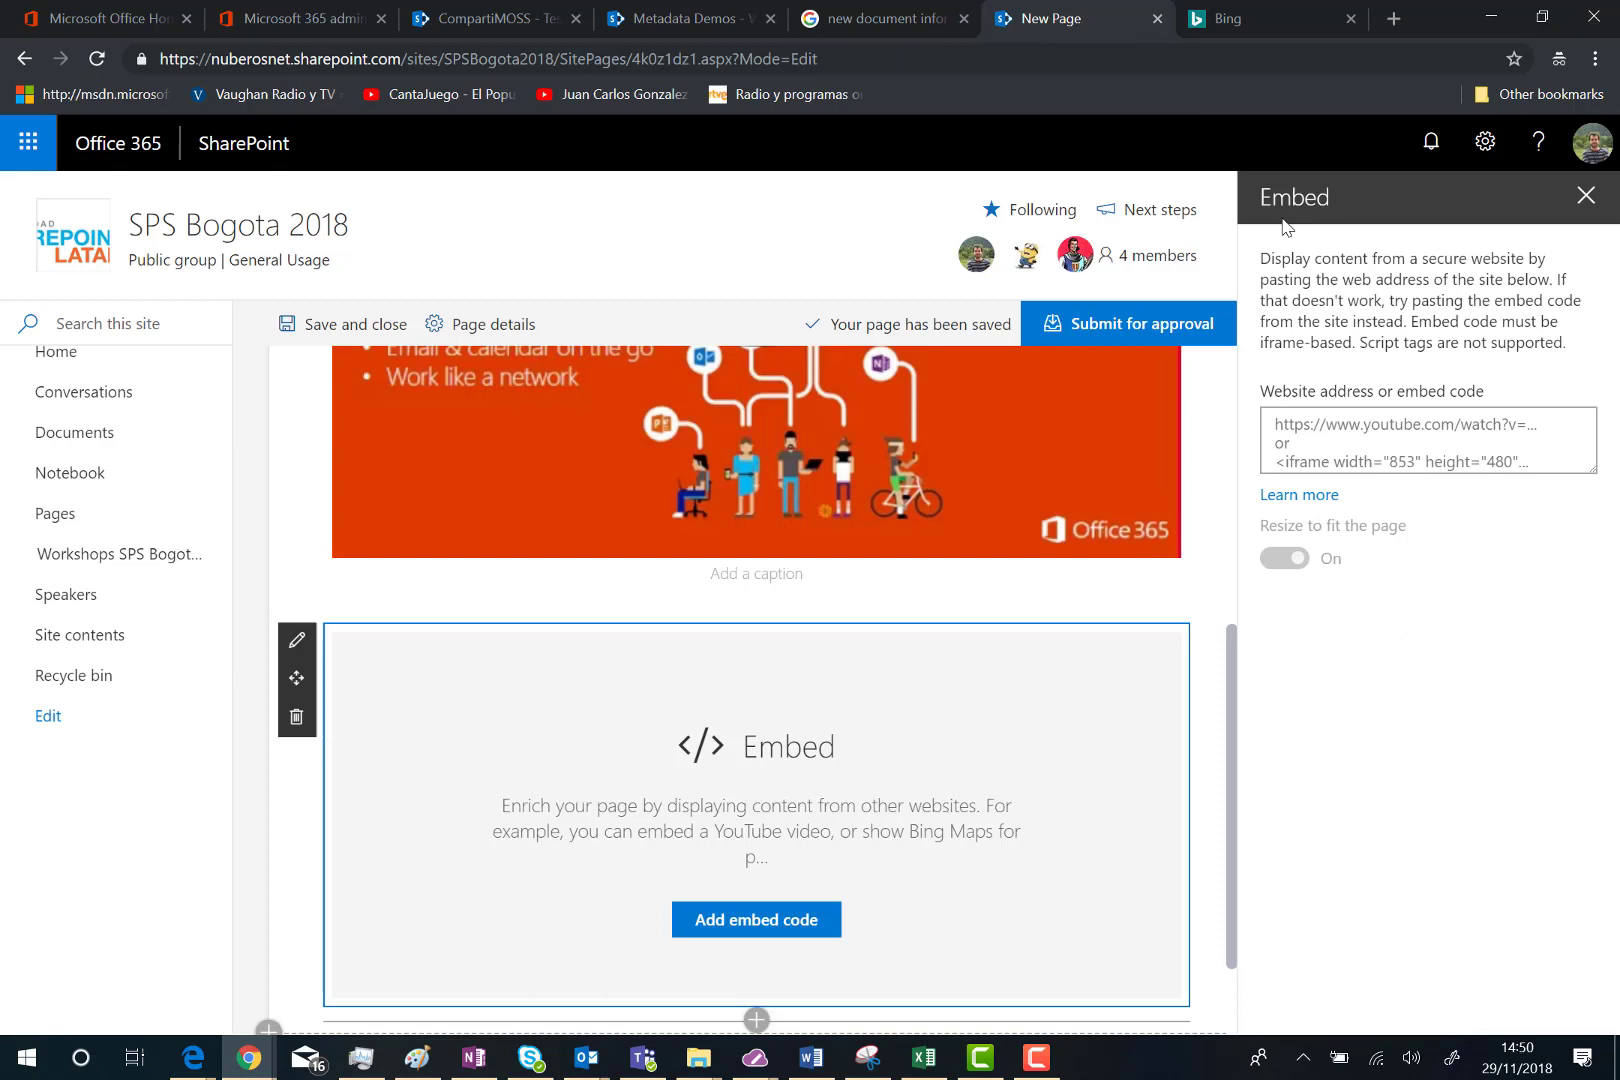
pyautogui.click(1318, 415)
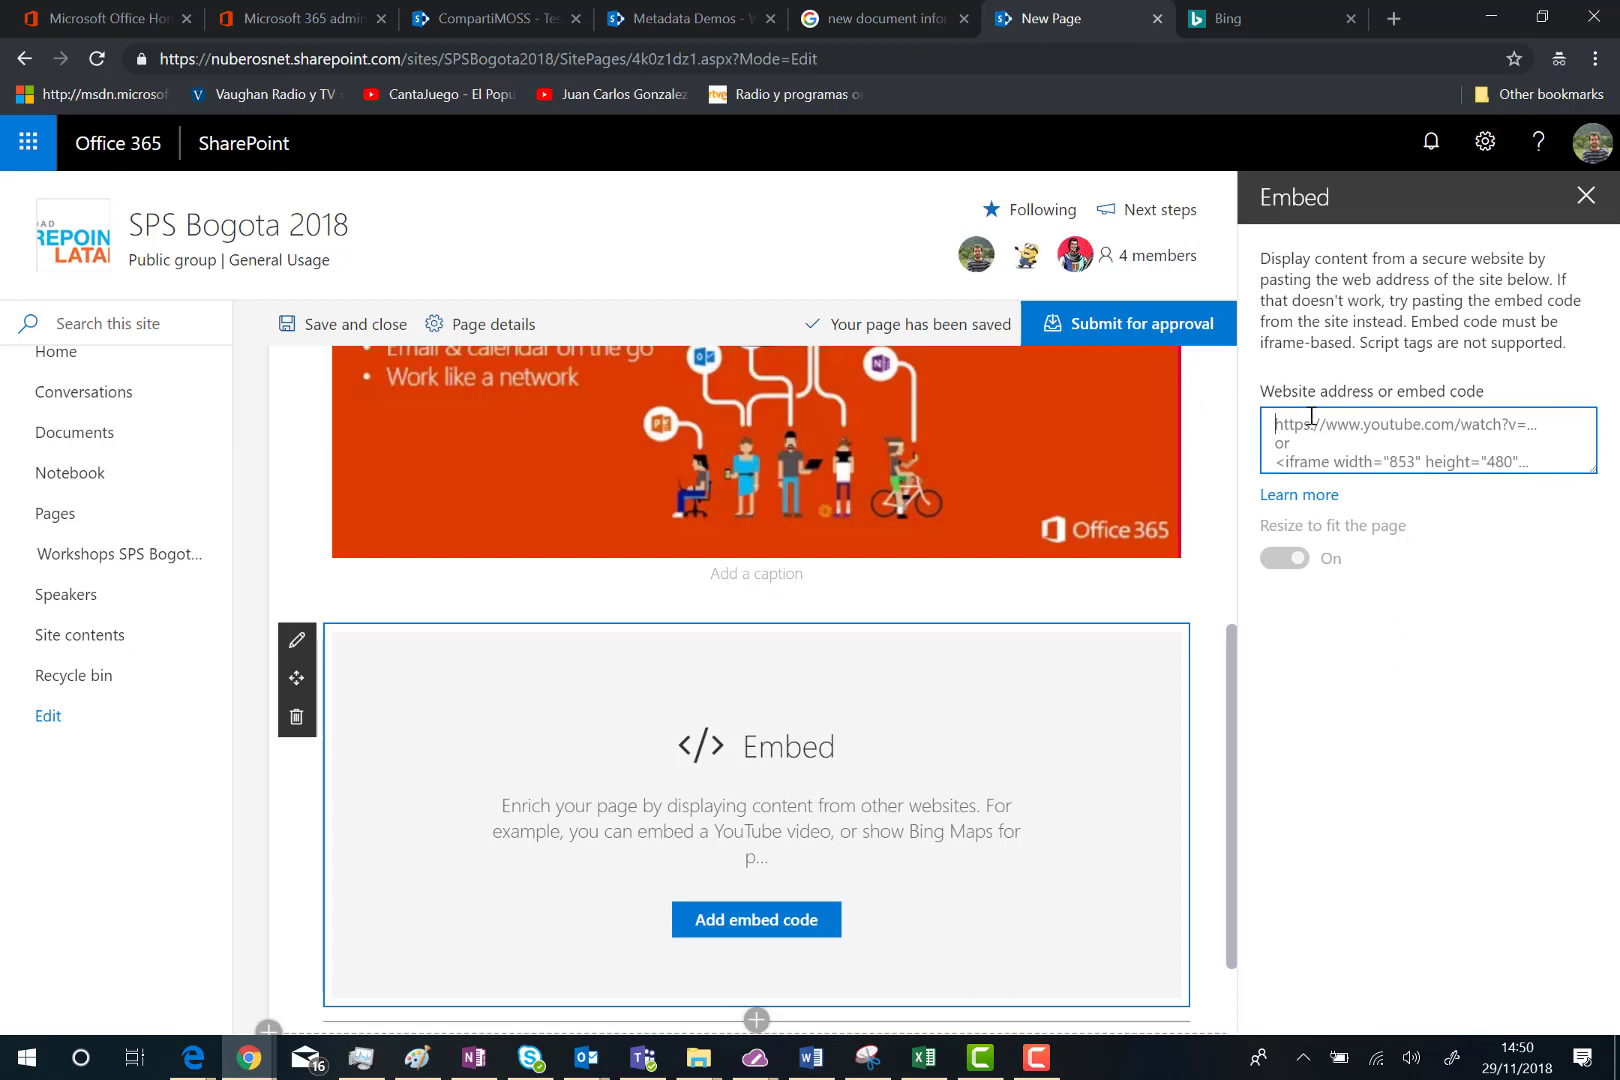
pyautogui.write('<ifra')
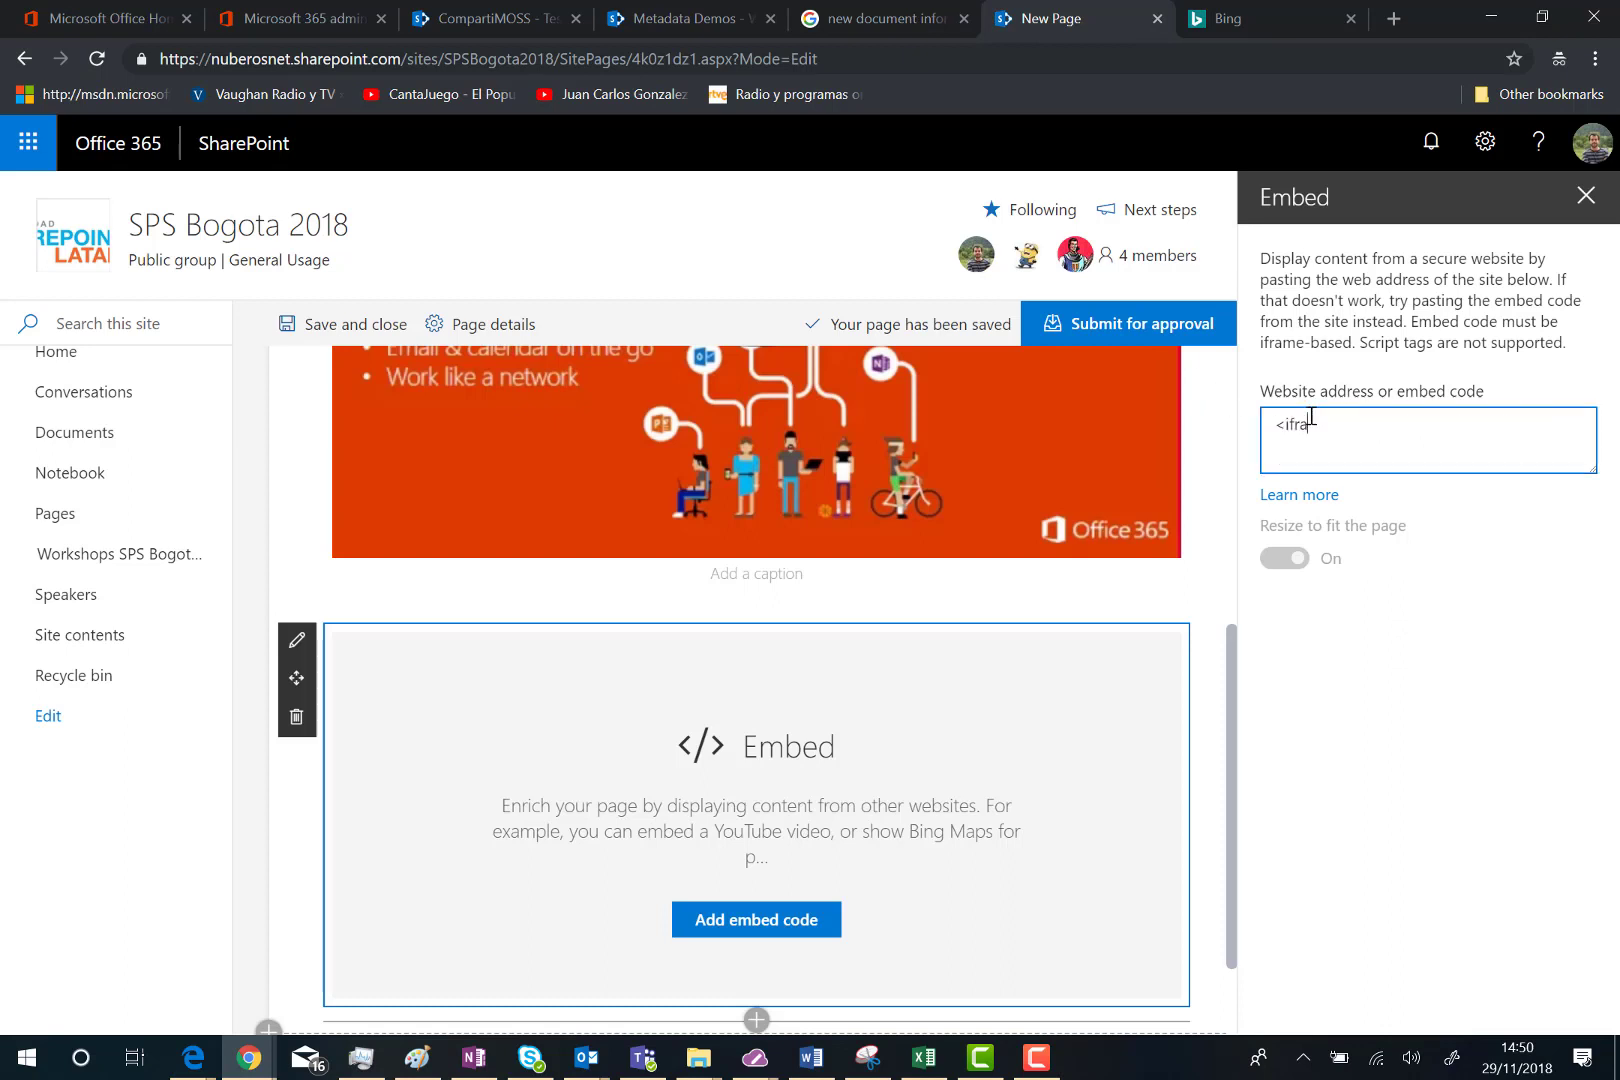
pyautogui.write('me src="')
pyautogui.hotkey('ctrl', 'v')
pyautogui.write('"')
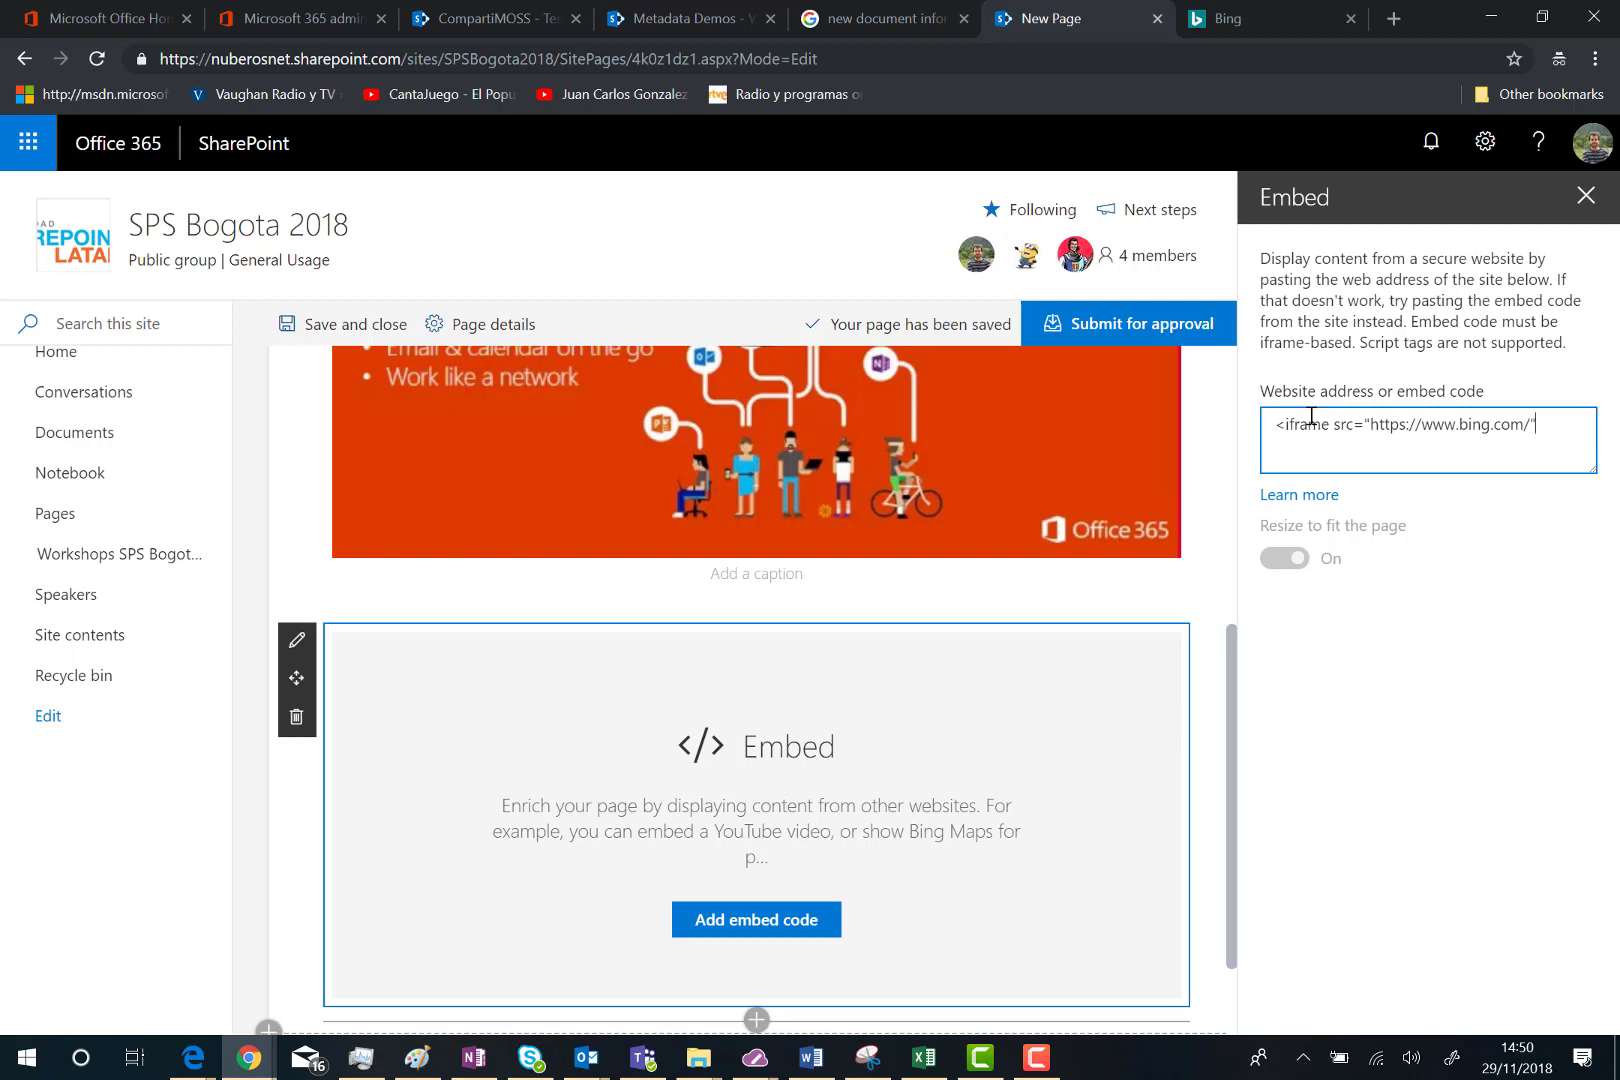
pyautogui.write(' width="800" height="800"')
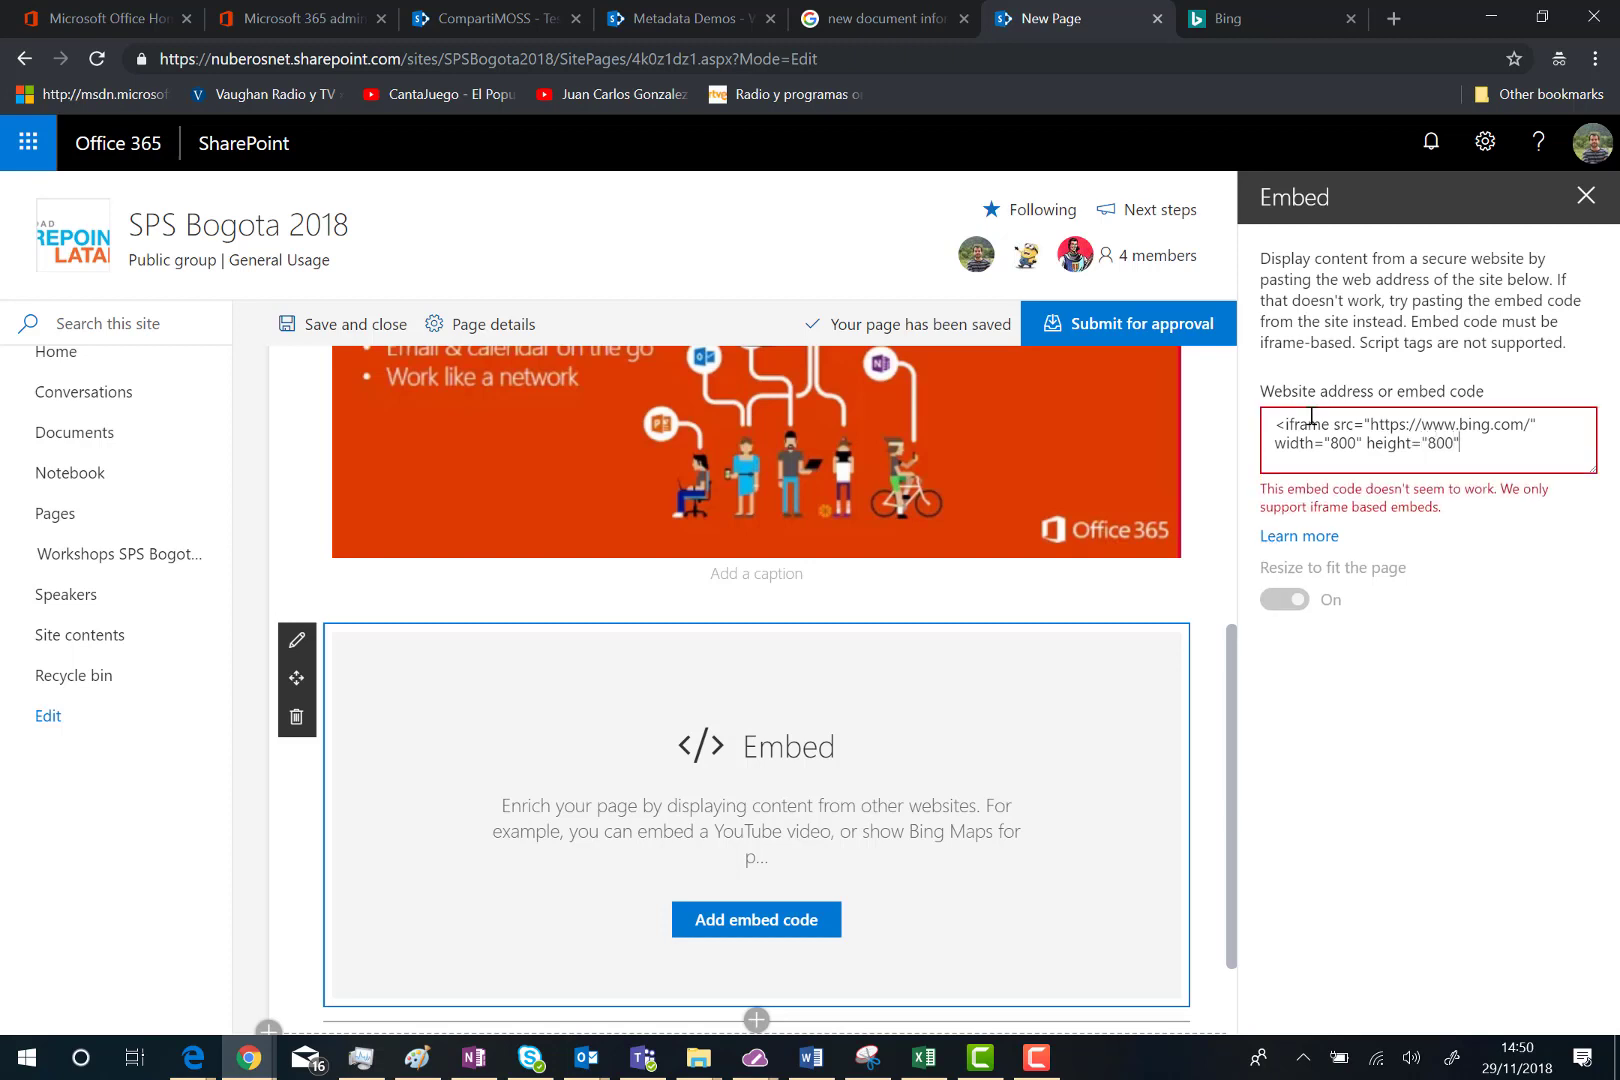
pyautogui.write('/>')
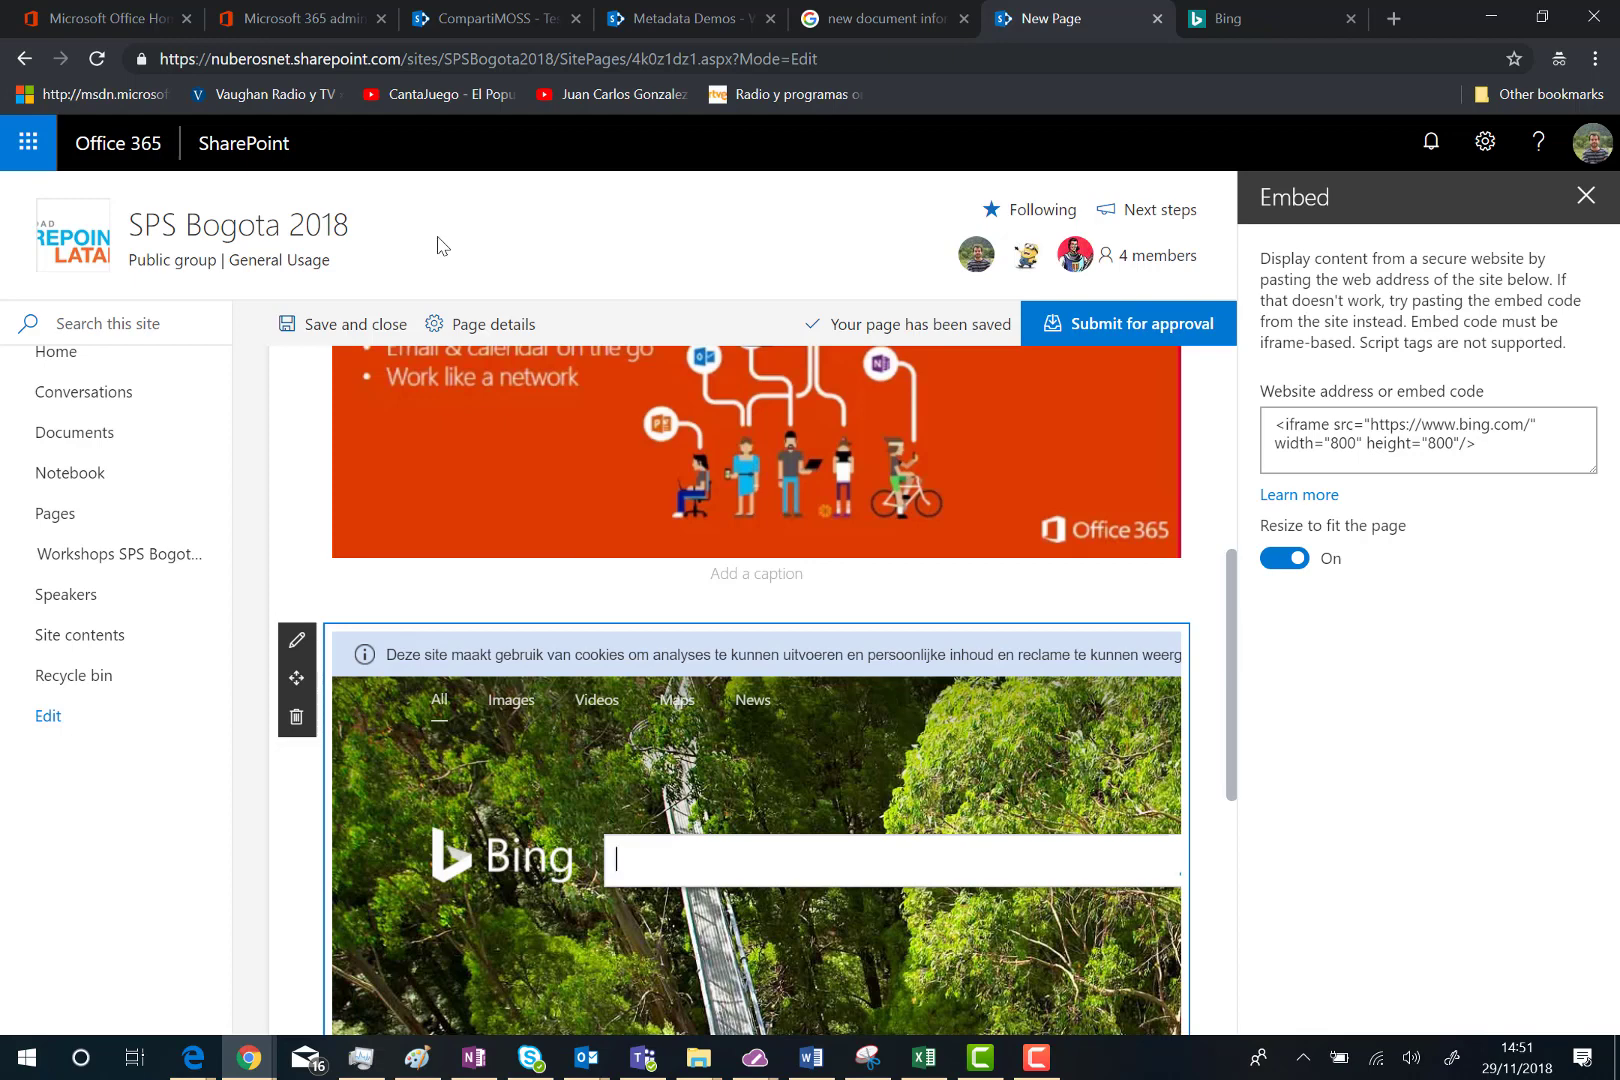
# Step: Title the page 'Embed Content Demo' and submit it for approval
pyautogui.scroll(5, 466, 445)
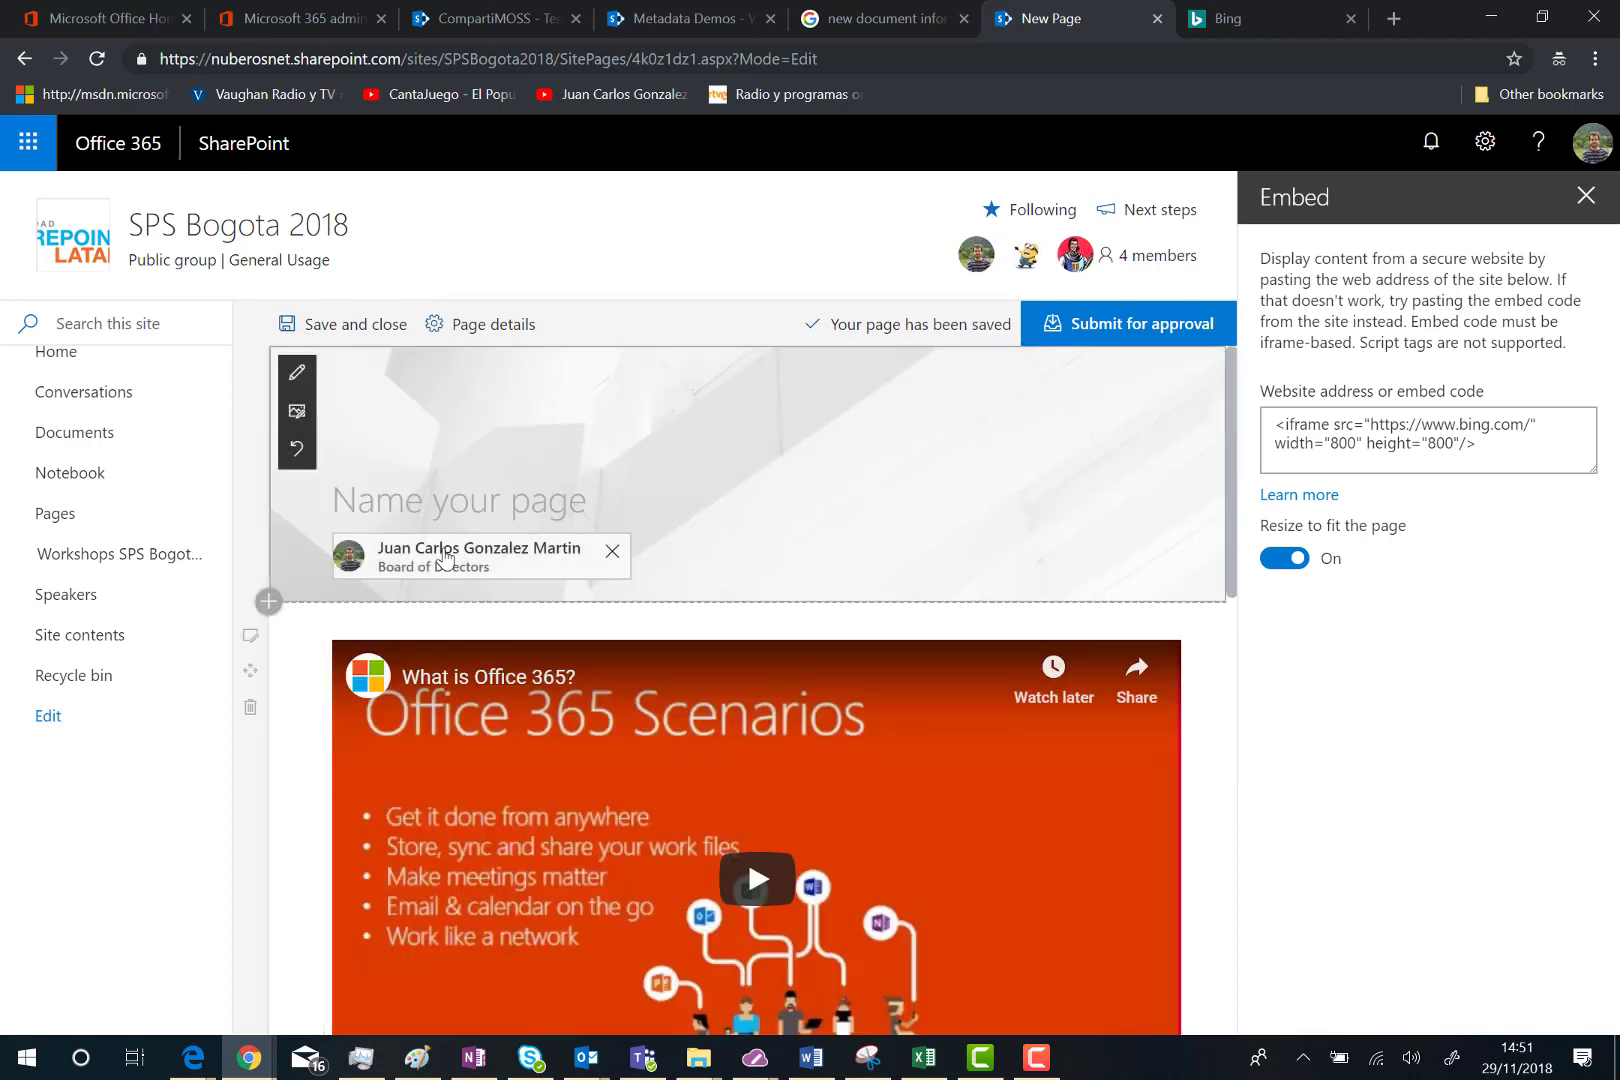
pyautogui.click(485, 508)
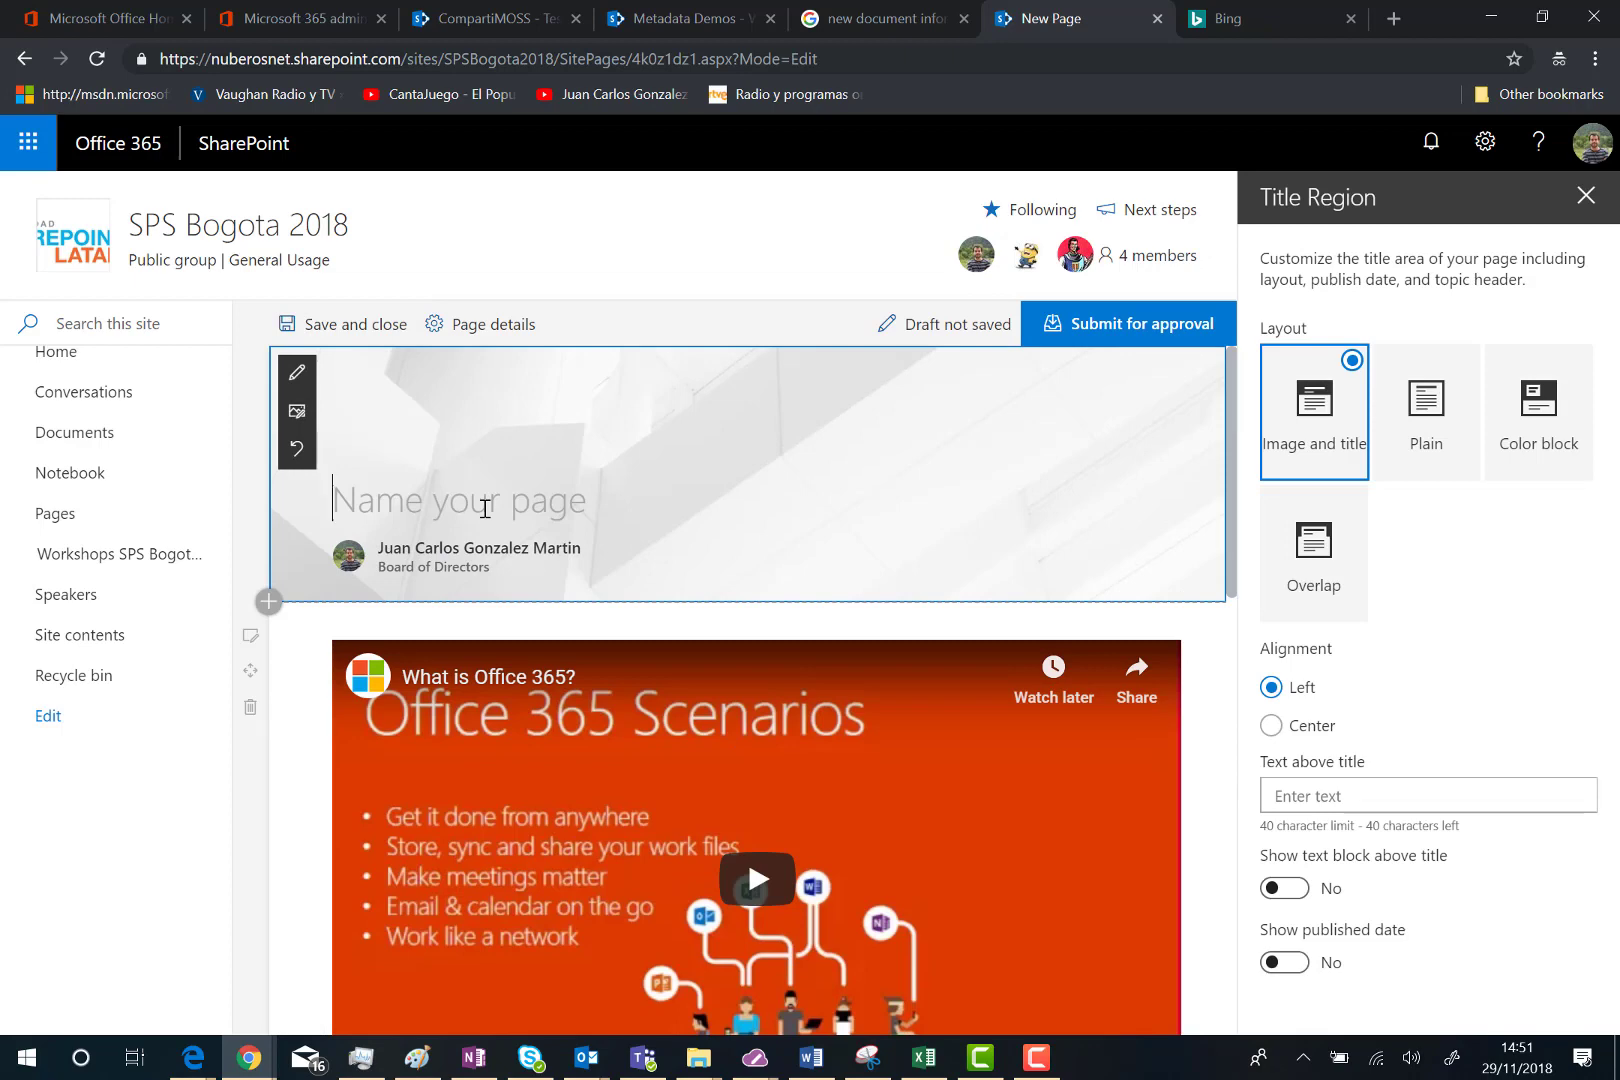
pyautogui.write('Em')
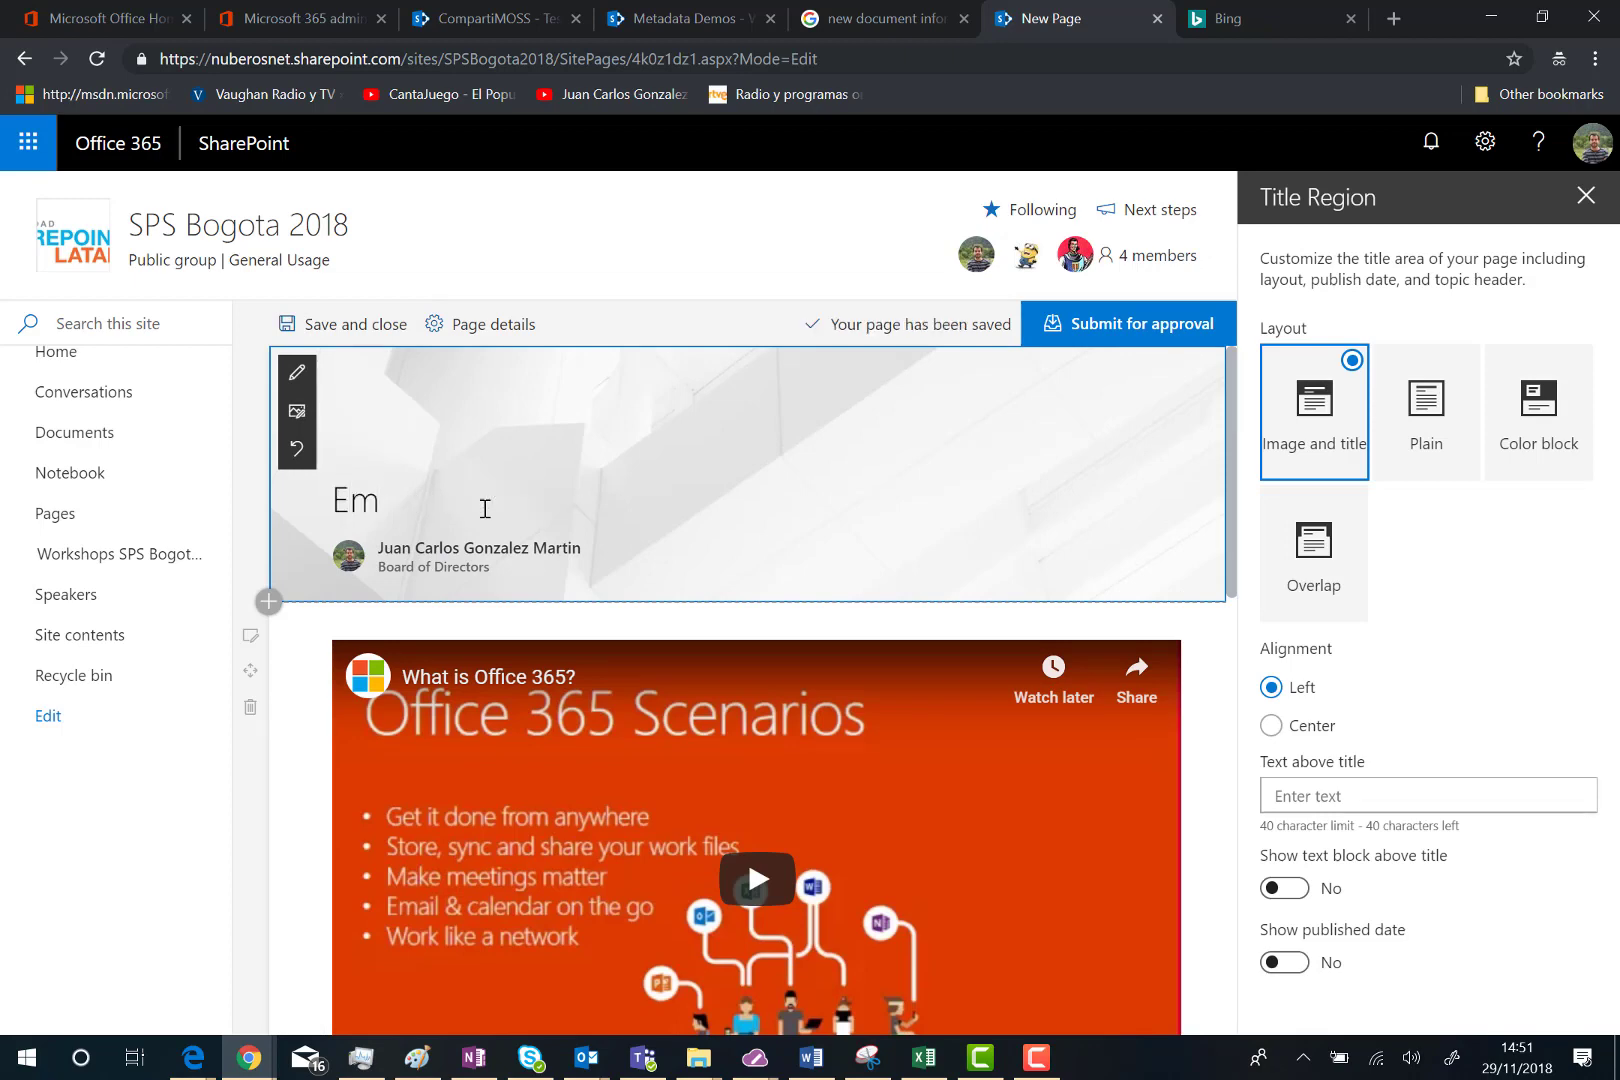
pyautogui.write('bed Content Demo')
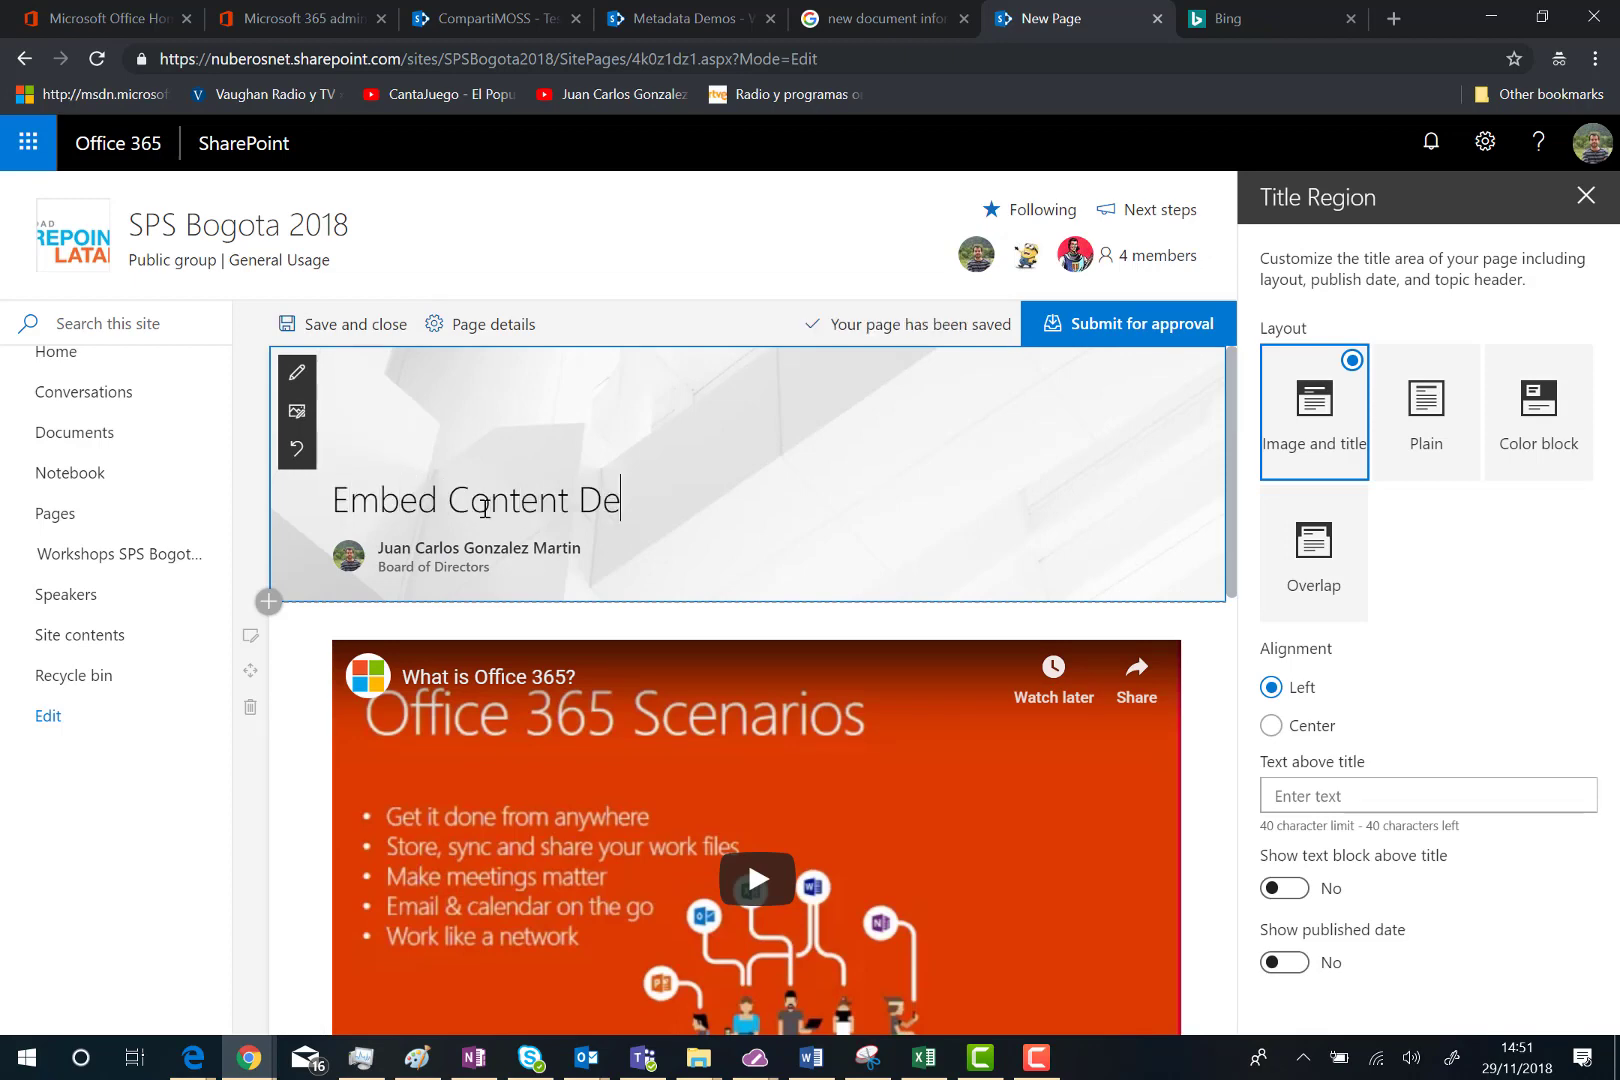
pyautogui.click(1090, 330)
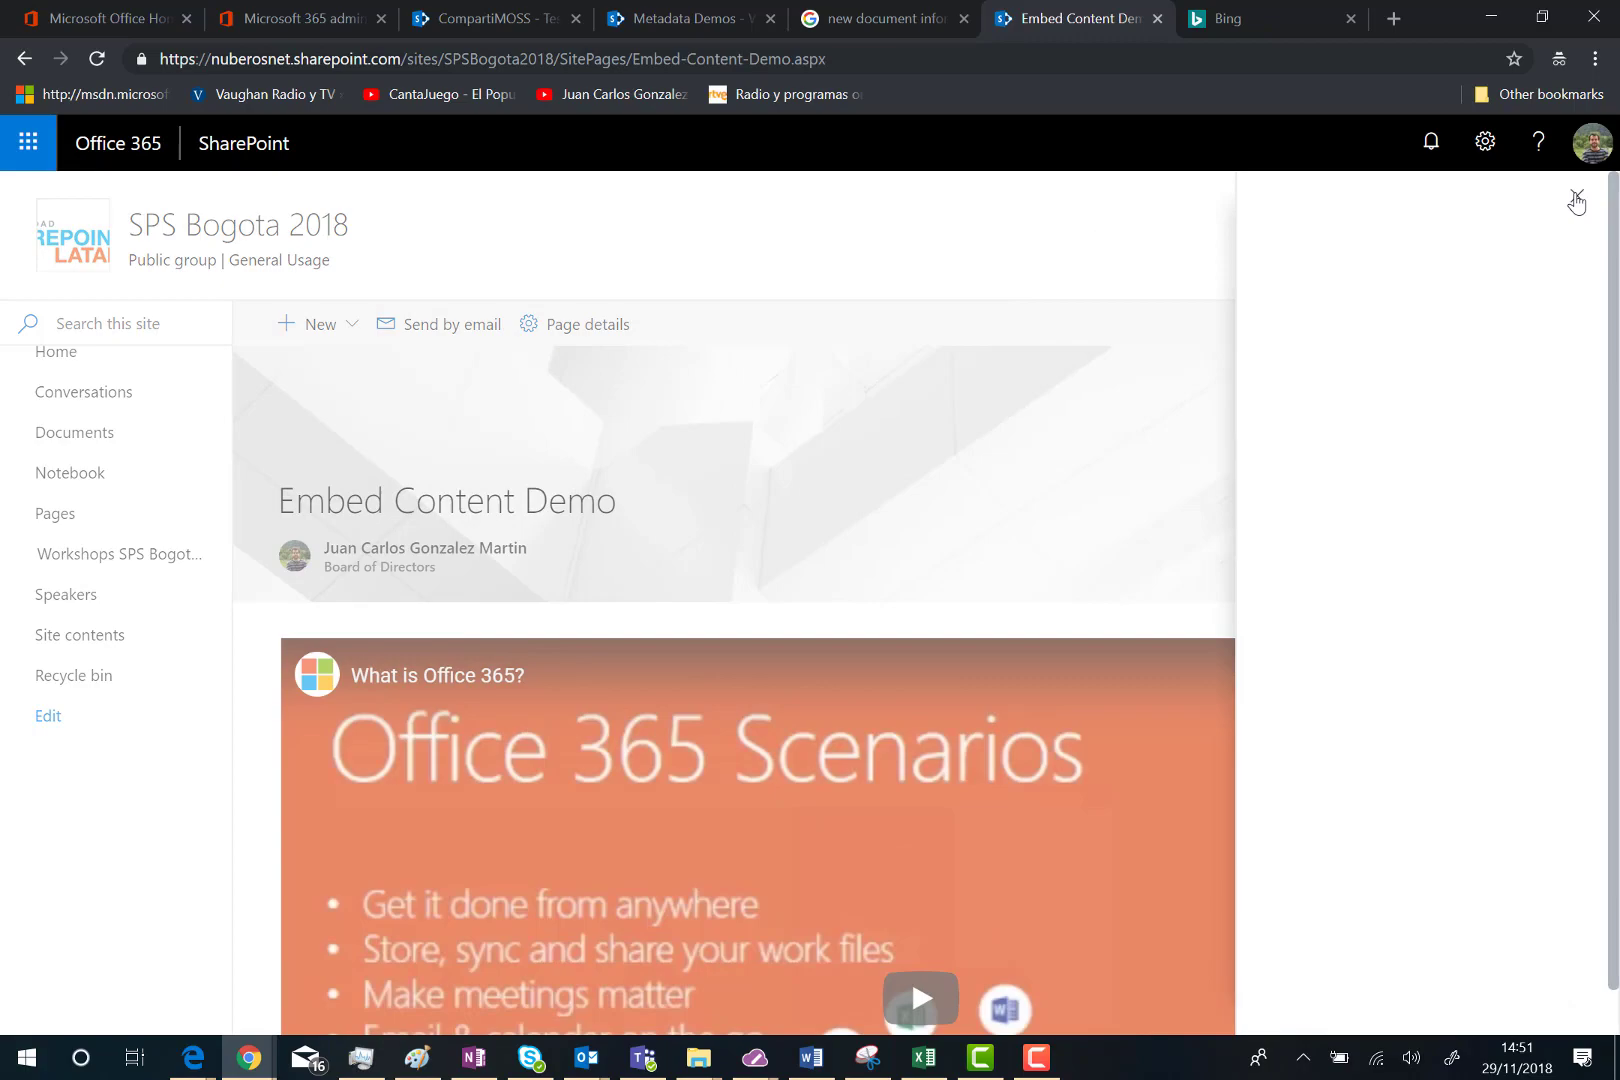
# Step: Close the side panel, review both embeds on the page, and open the Settings menu
pyautogui.click(1576, 198)
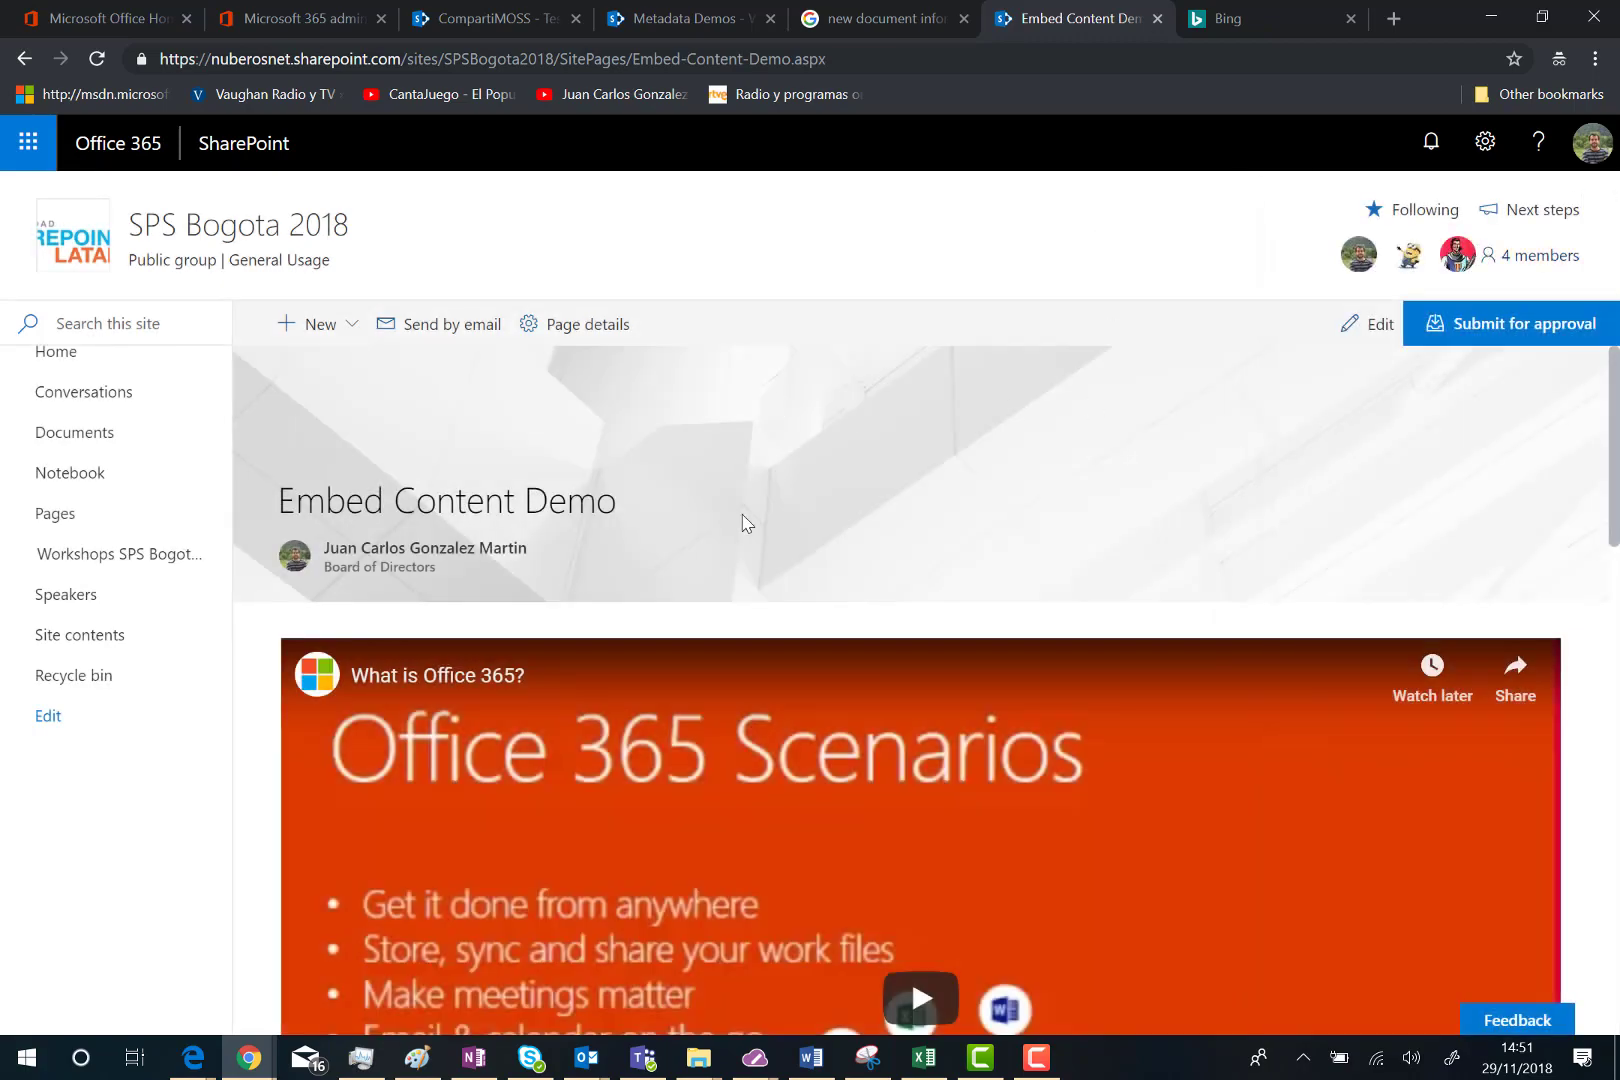
pyautogui.scroll(-12, 780, 555)
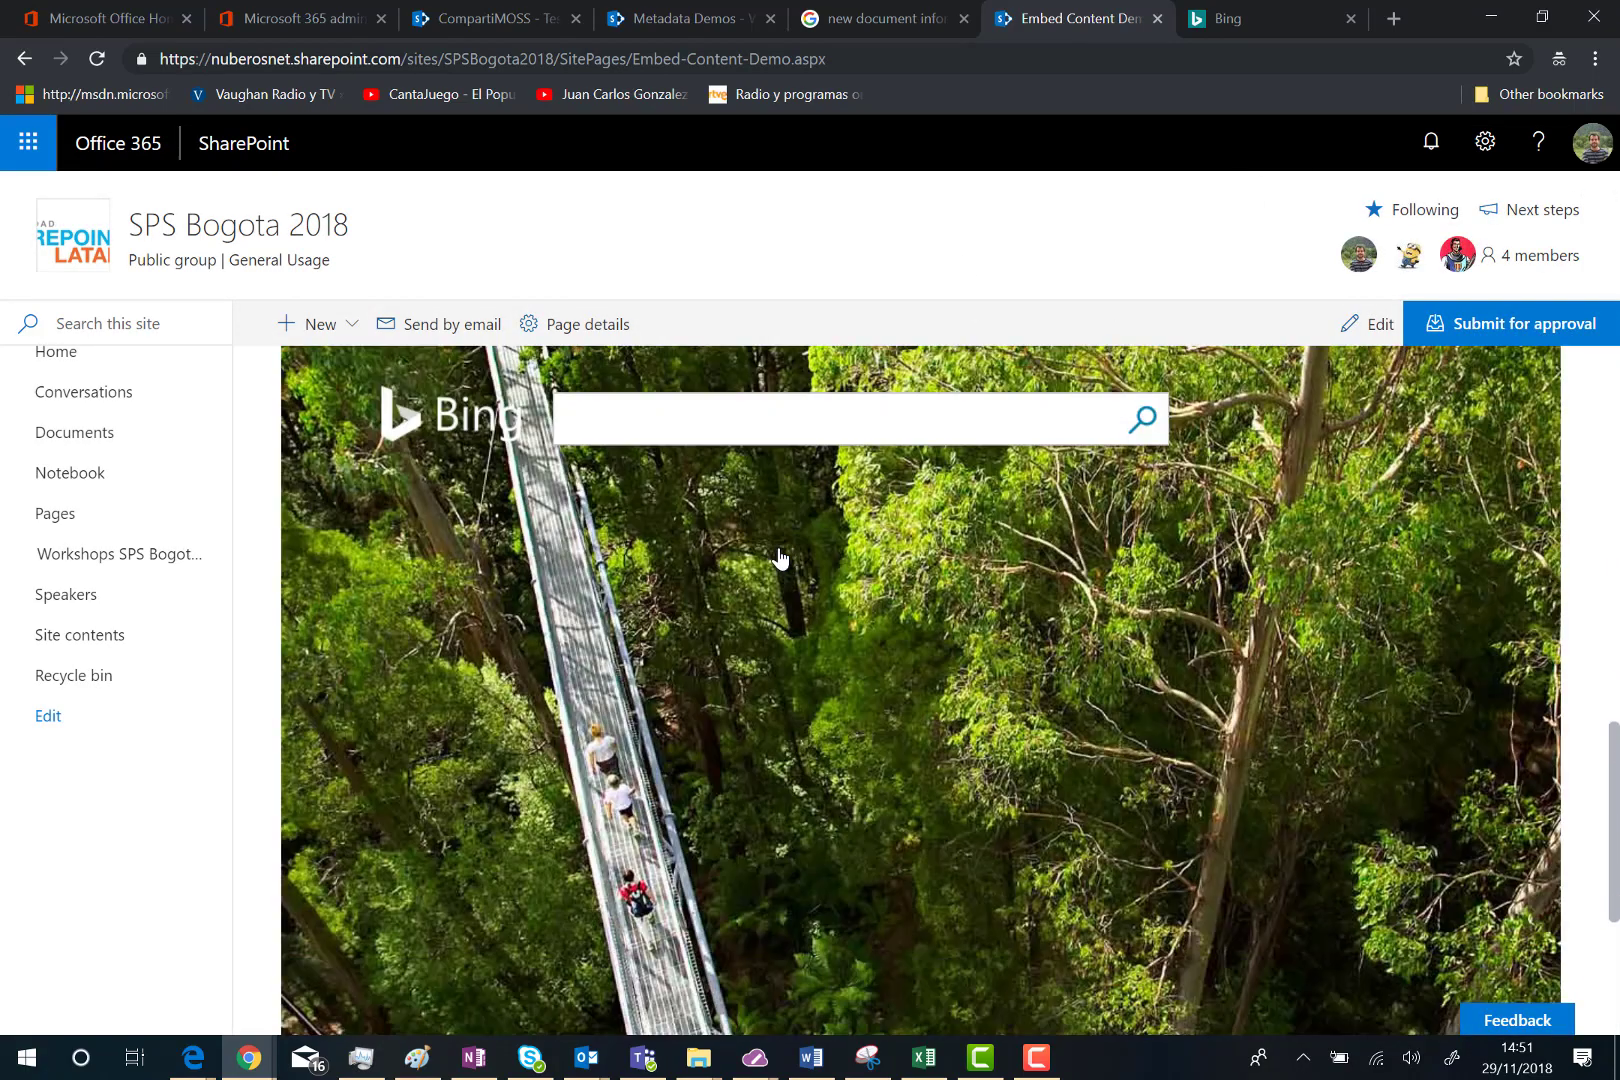
pyautogui.scroll(15, 781, 558)
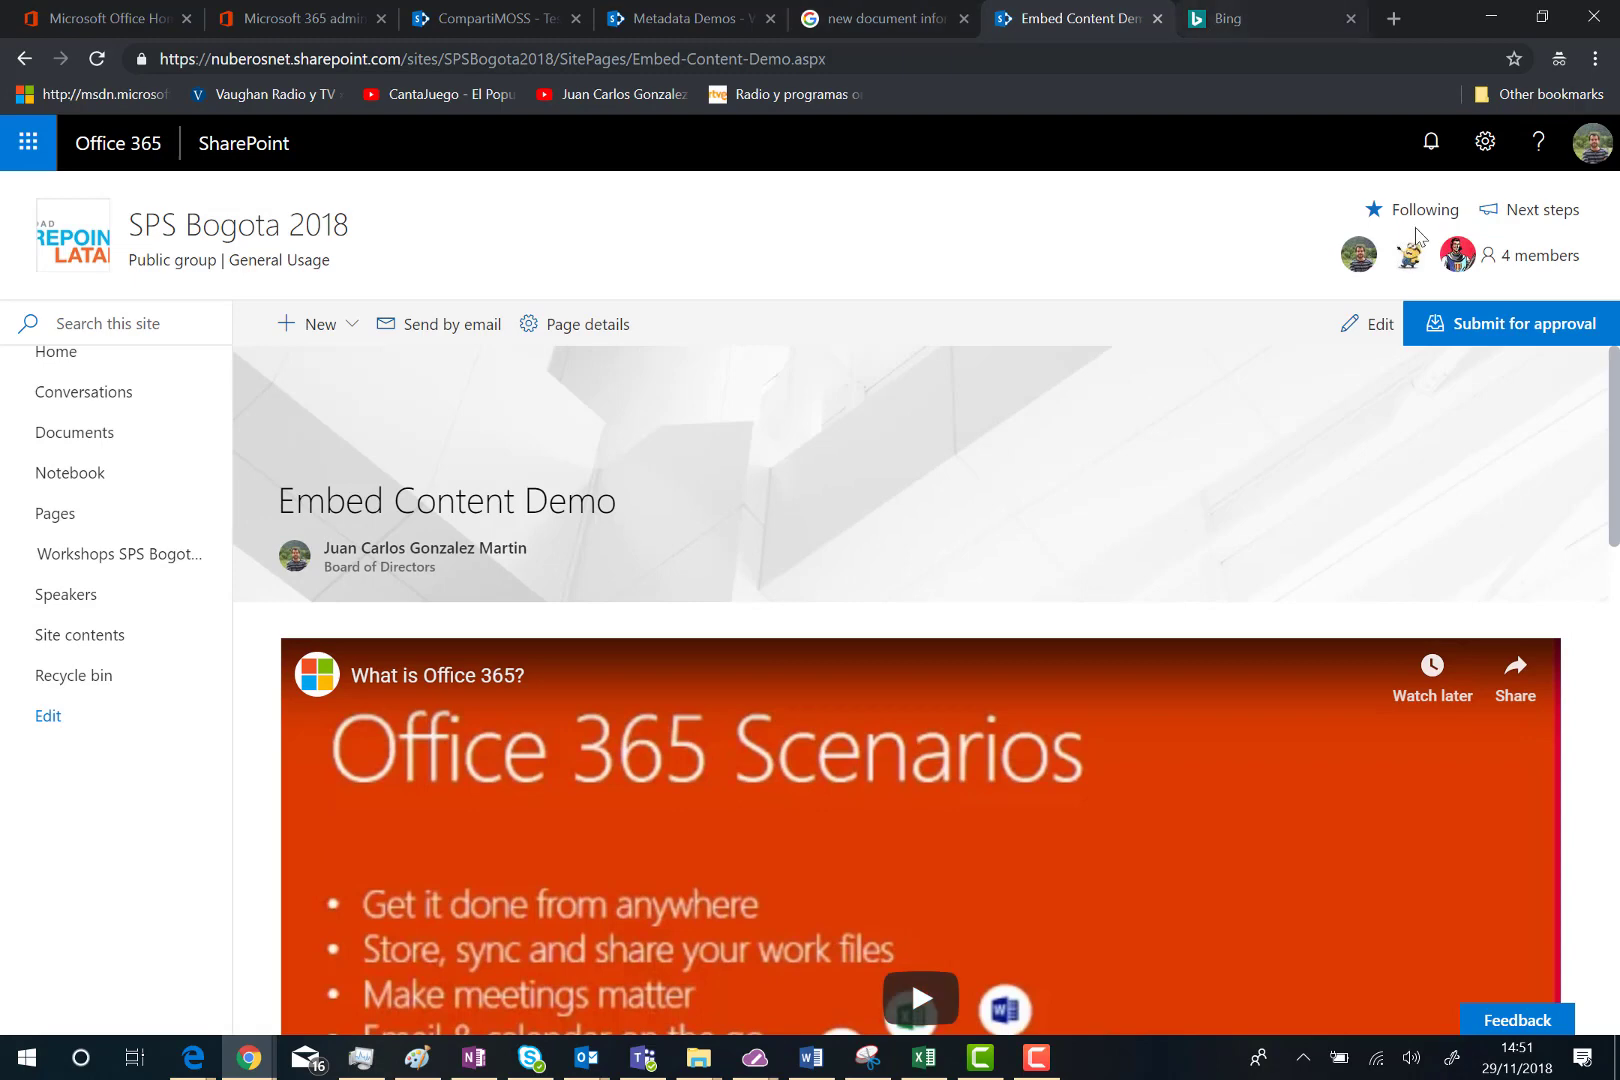
pyautogui.click(1495, 140)
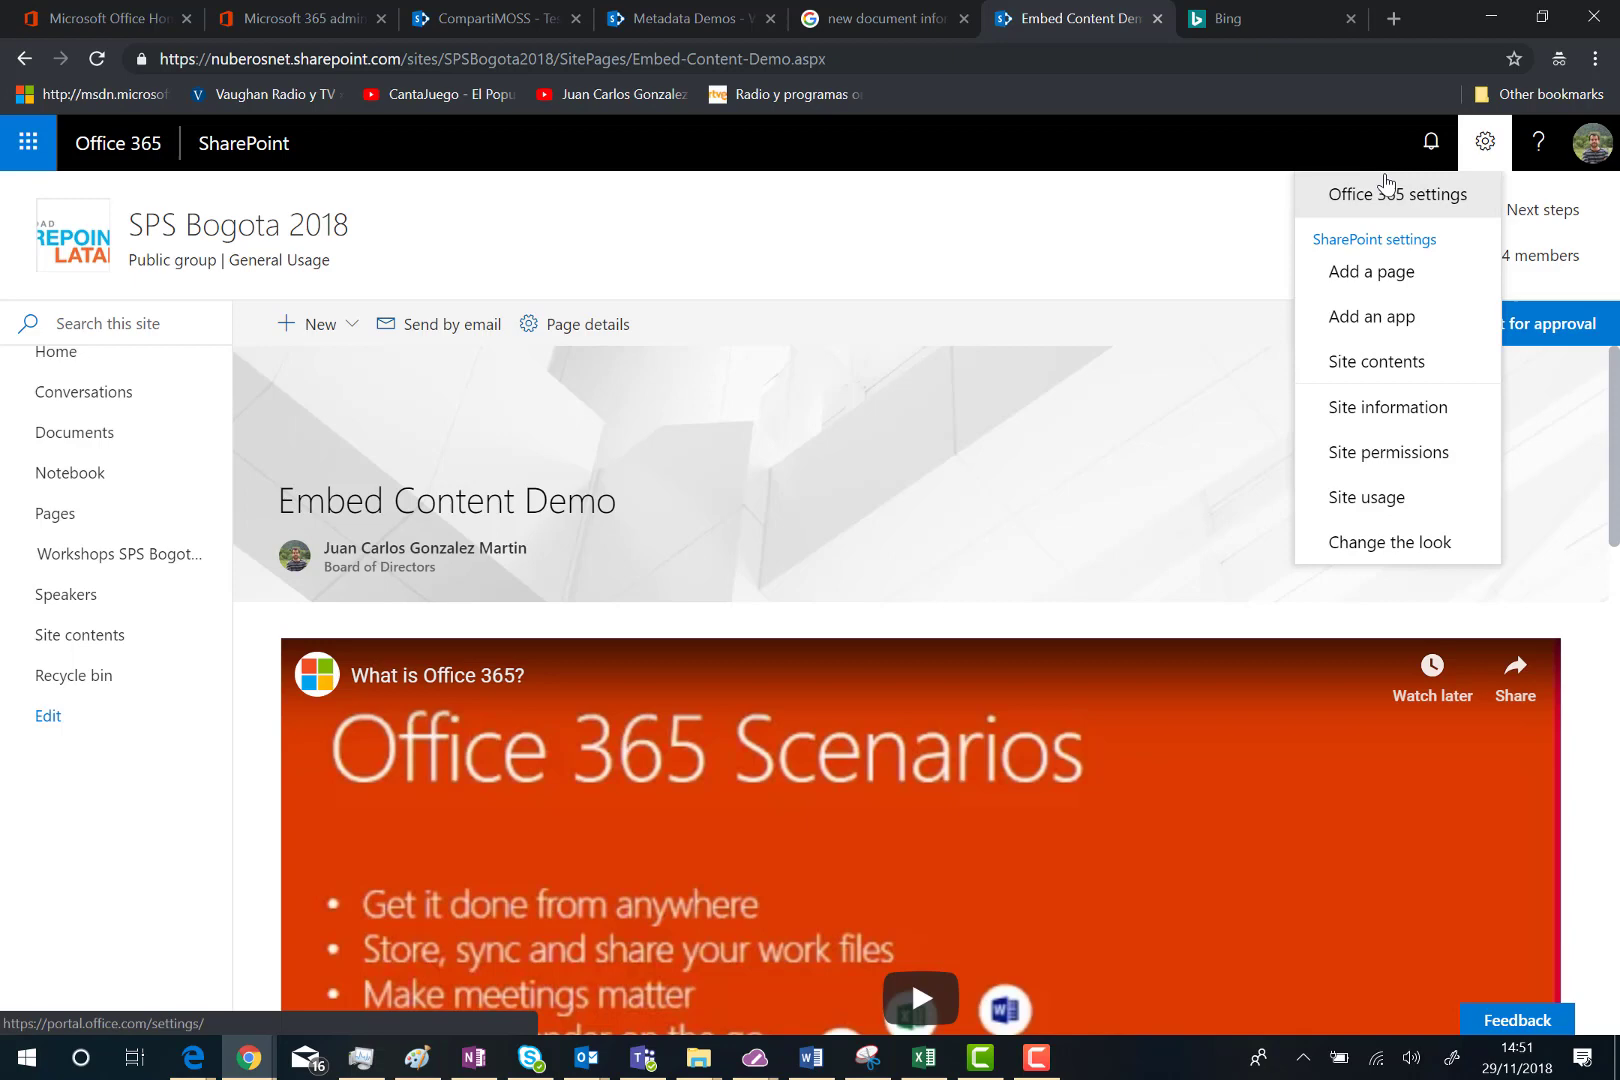
# Step: Go to Site Settings and open the HTML Field Security page
pyautogui.click(1395, 410)
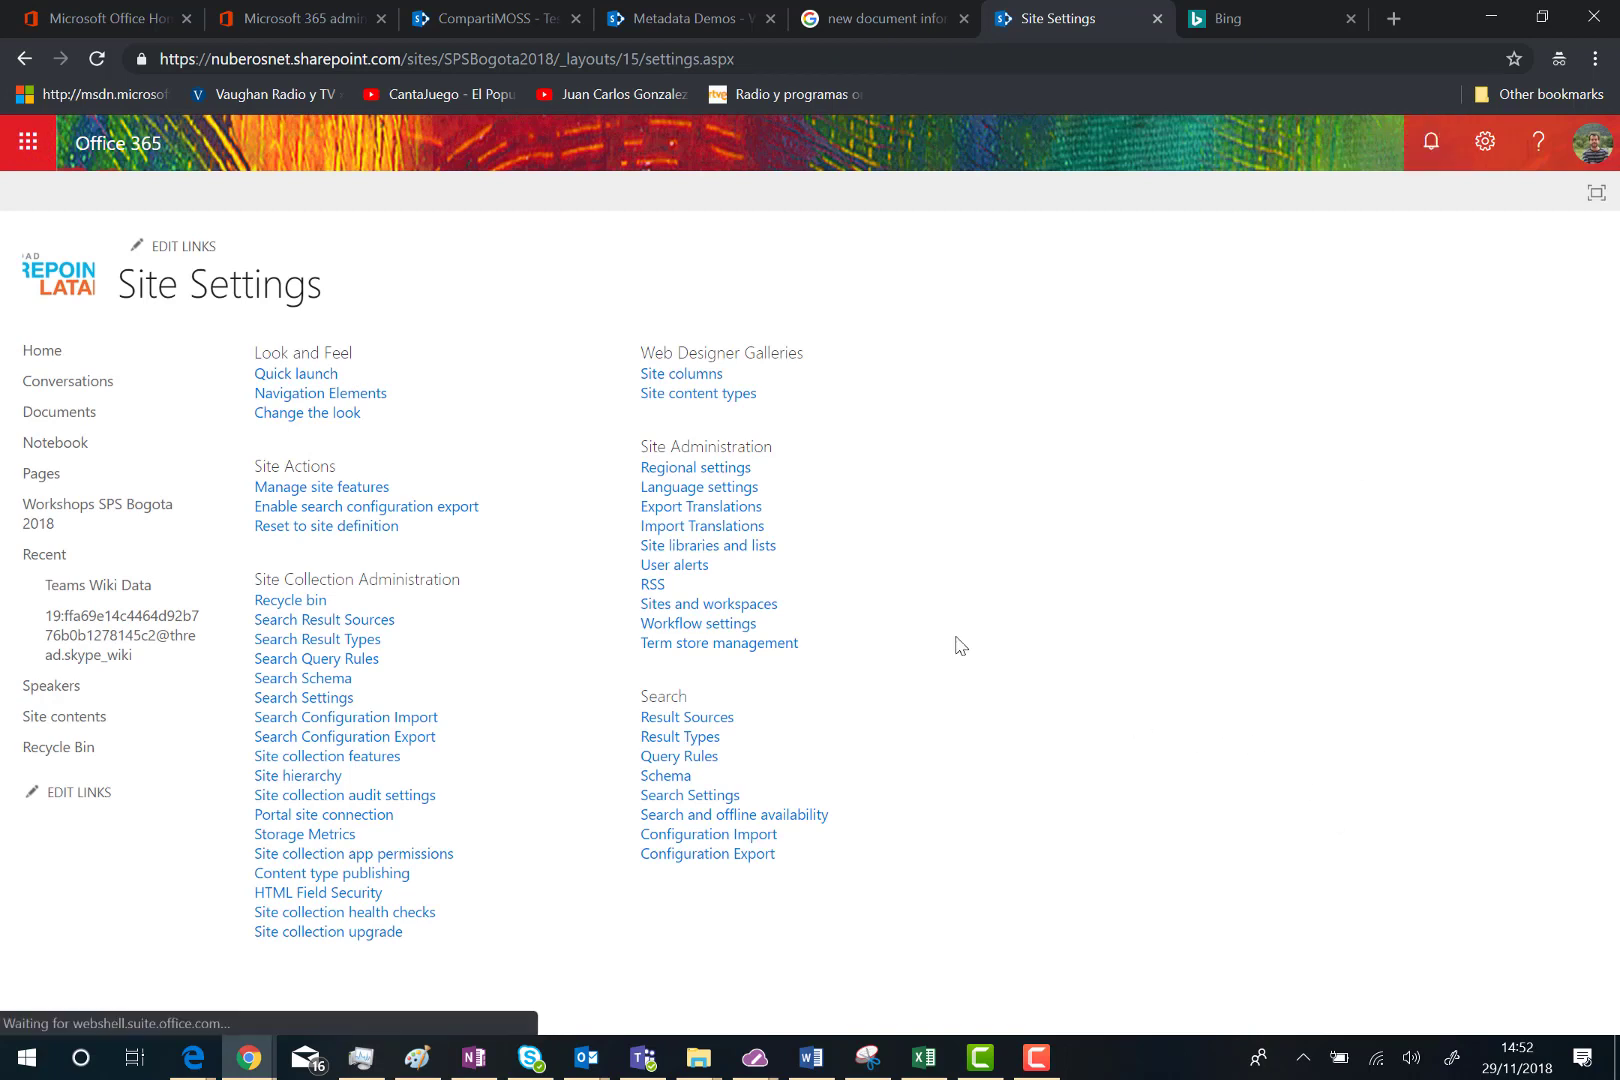
pyautogui.click(344, 903)
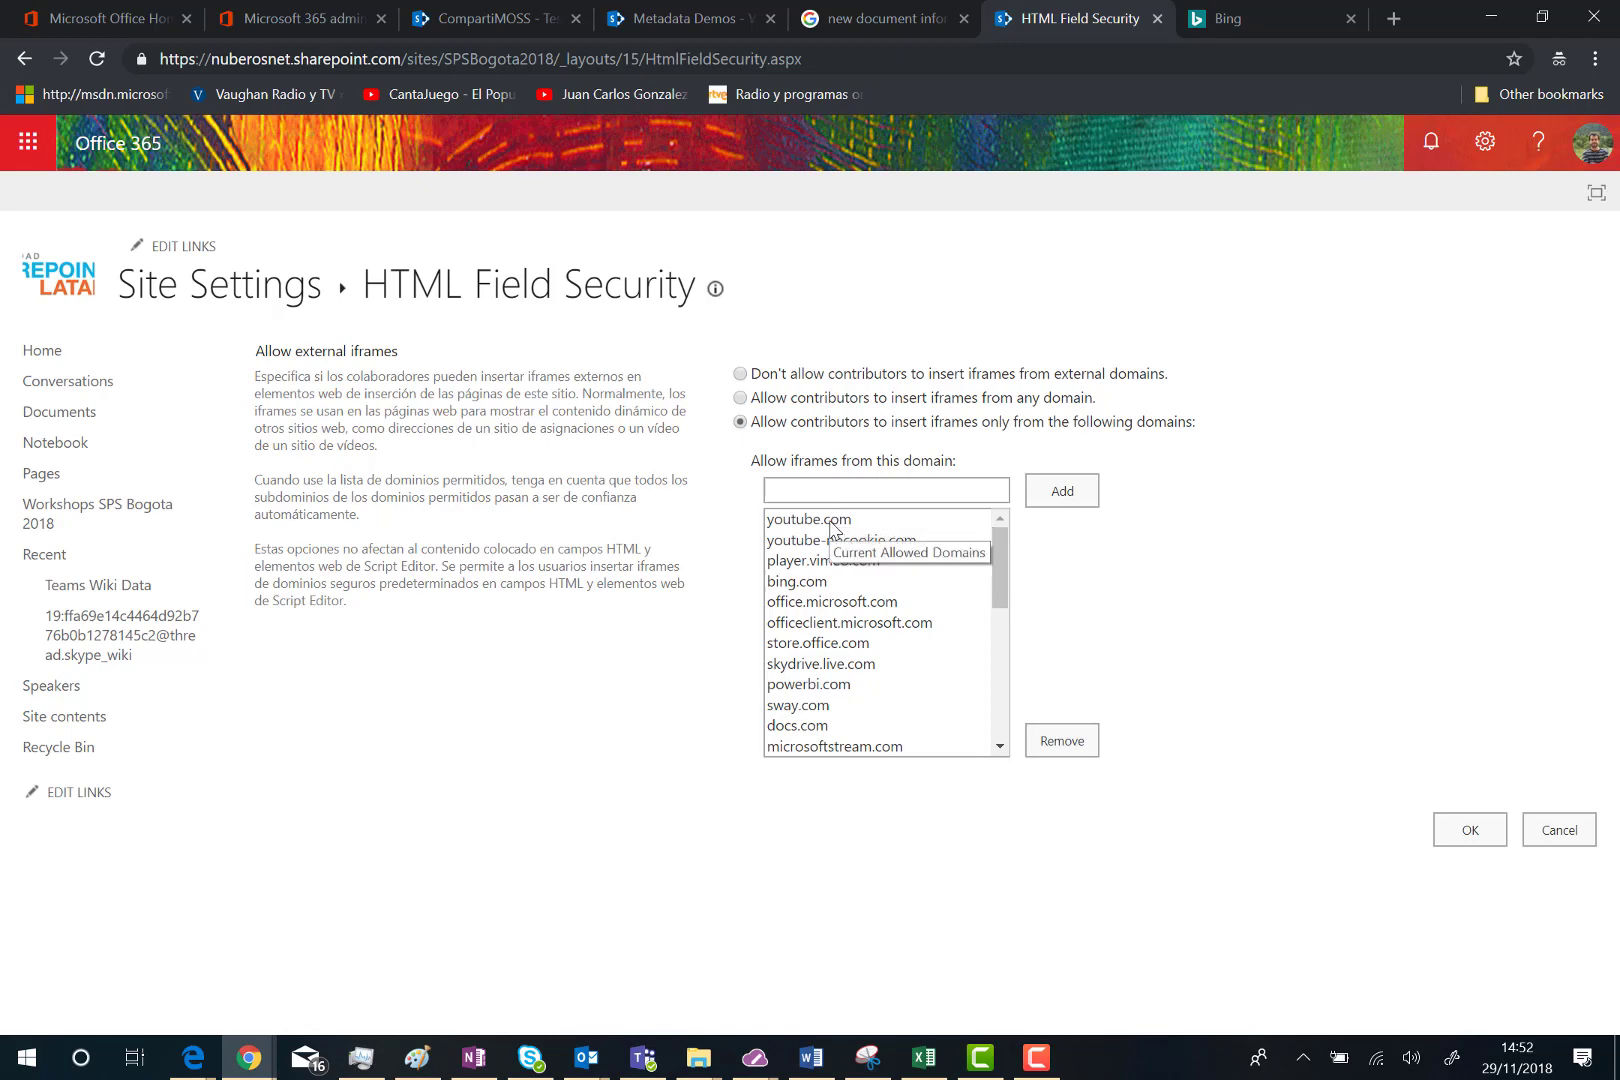
pyautogui.click(832, 522)
pyautogui.click(841, 566)
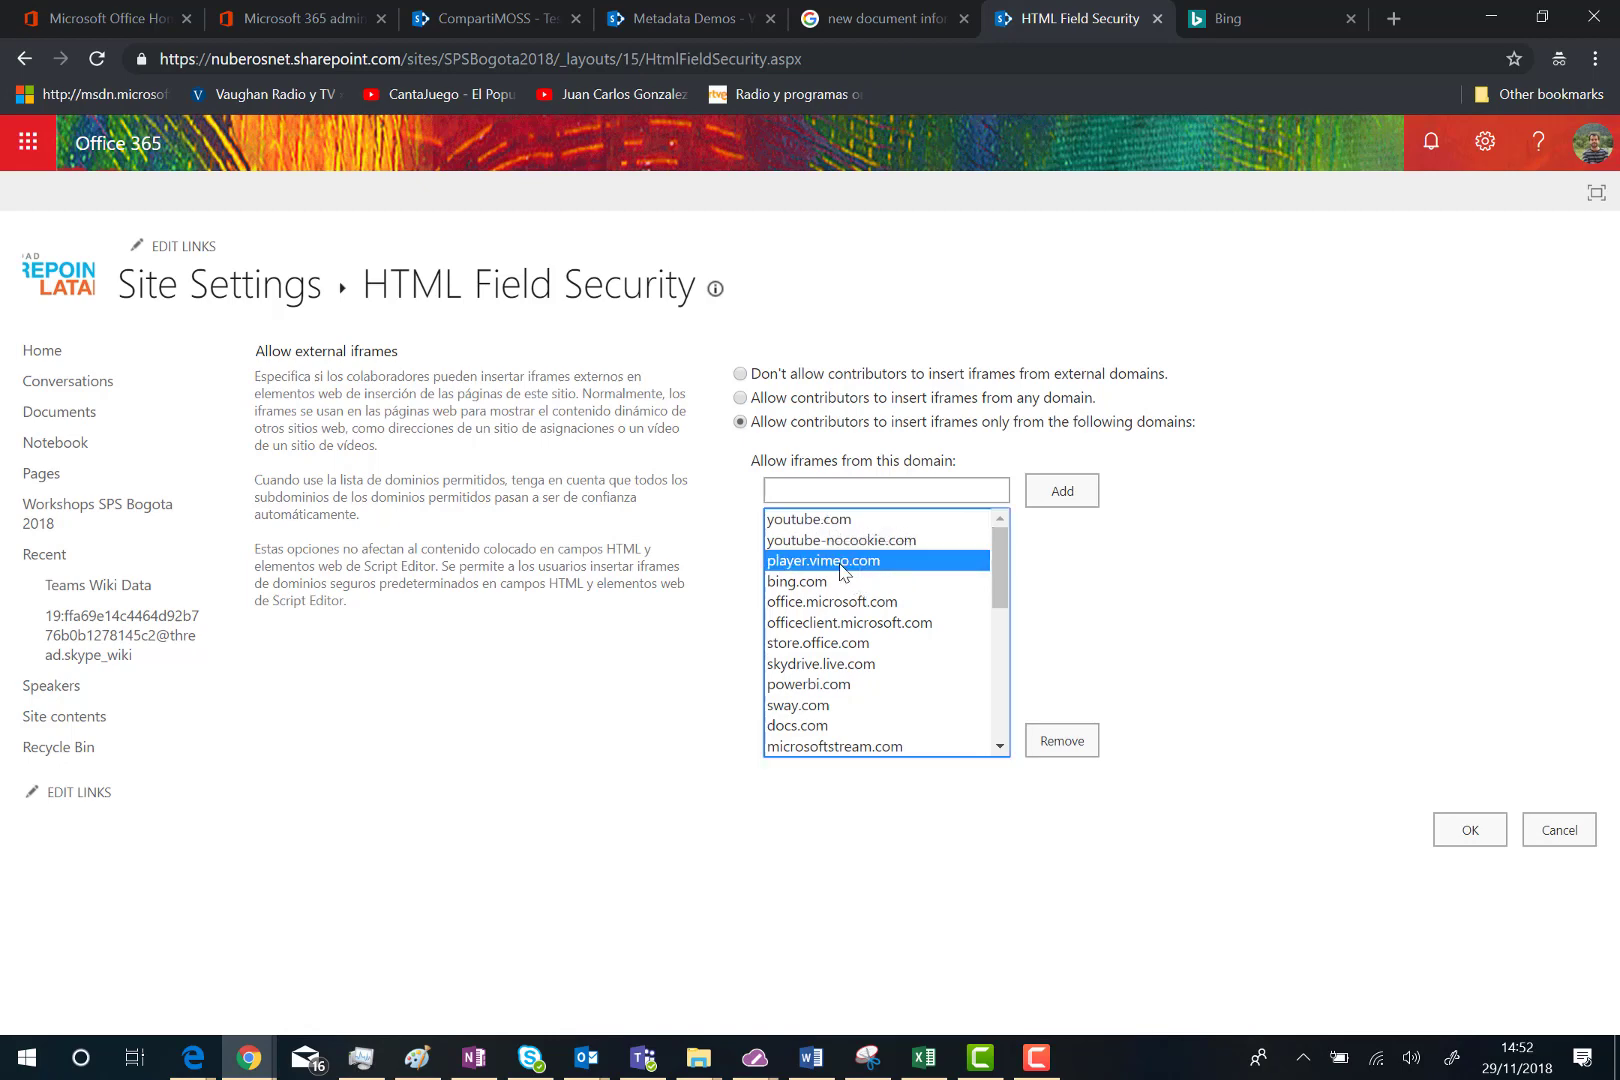
pyautogui.click(797, 583)
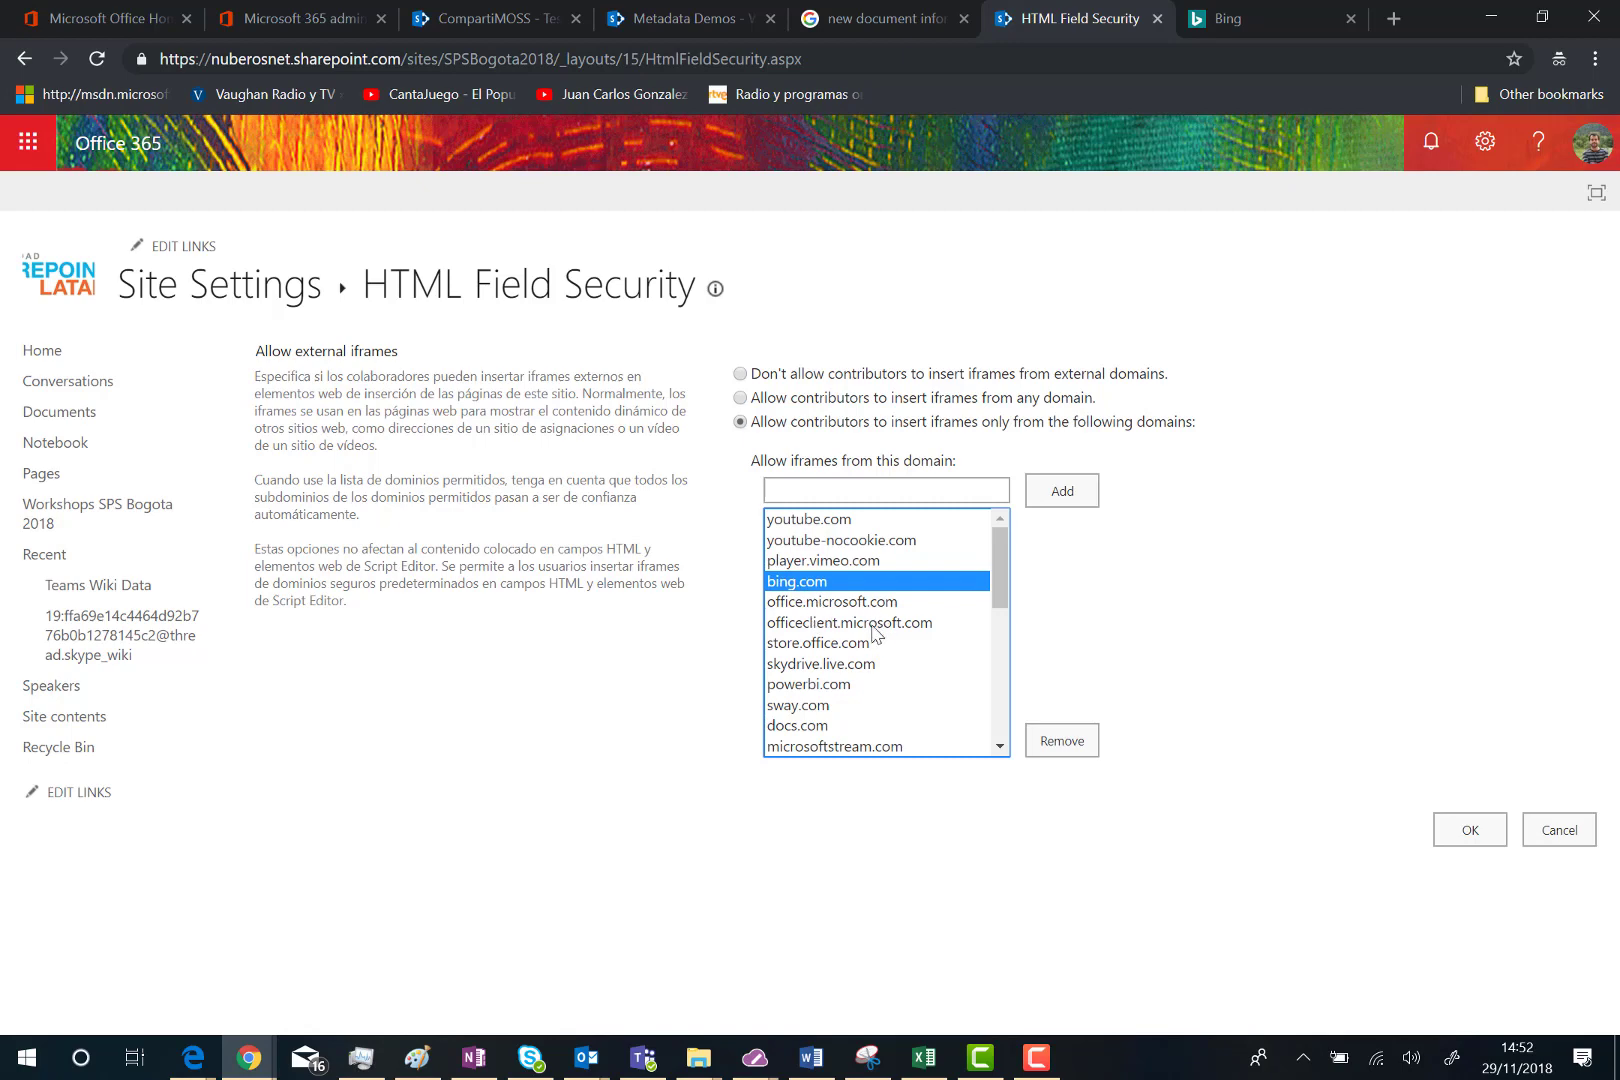
pyautogui.click(803, 666)
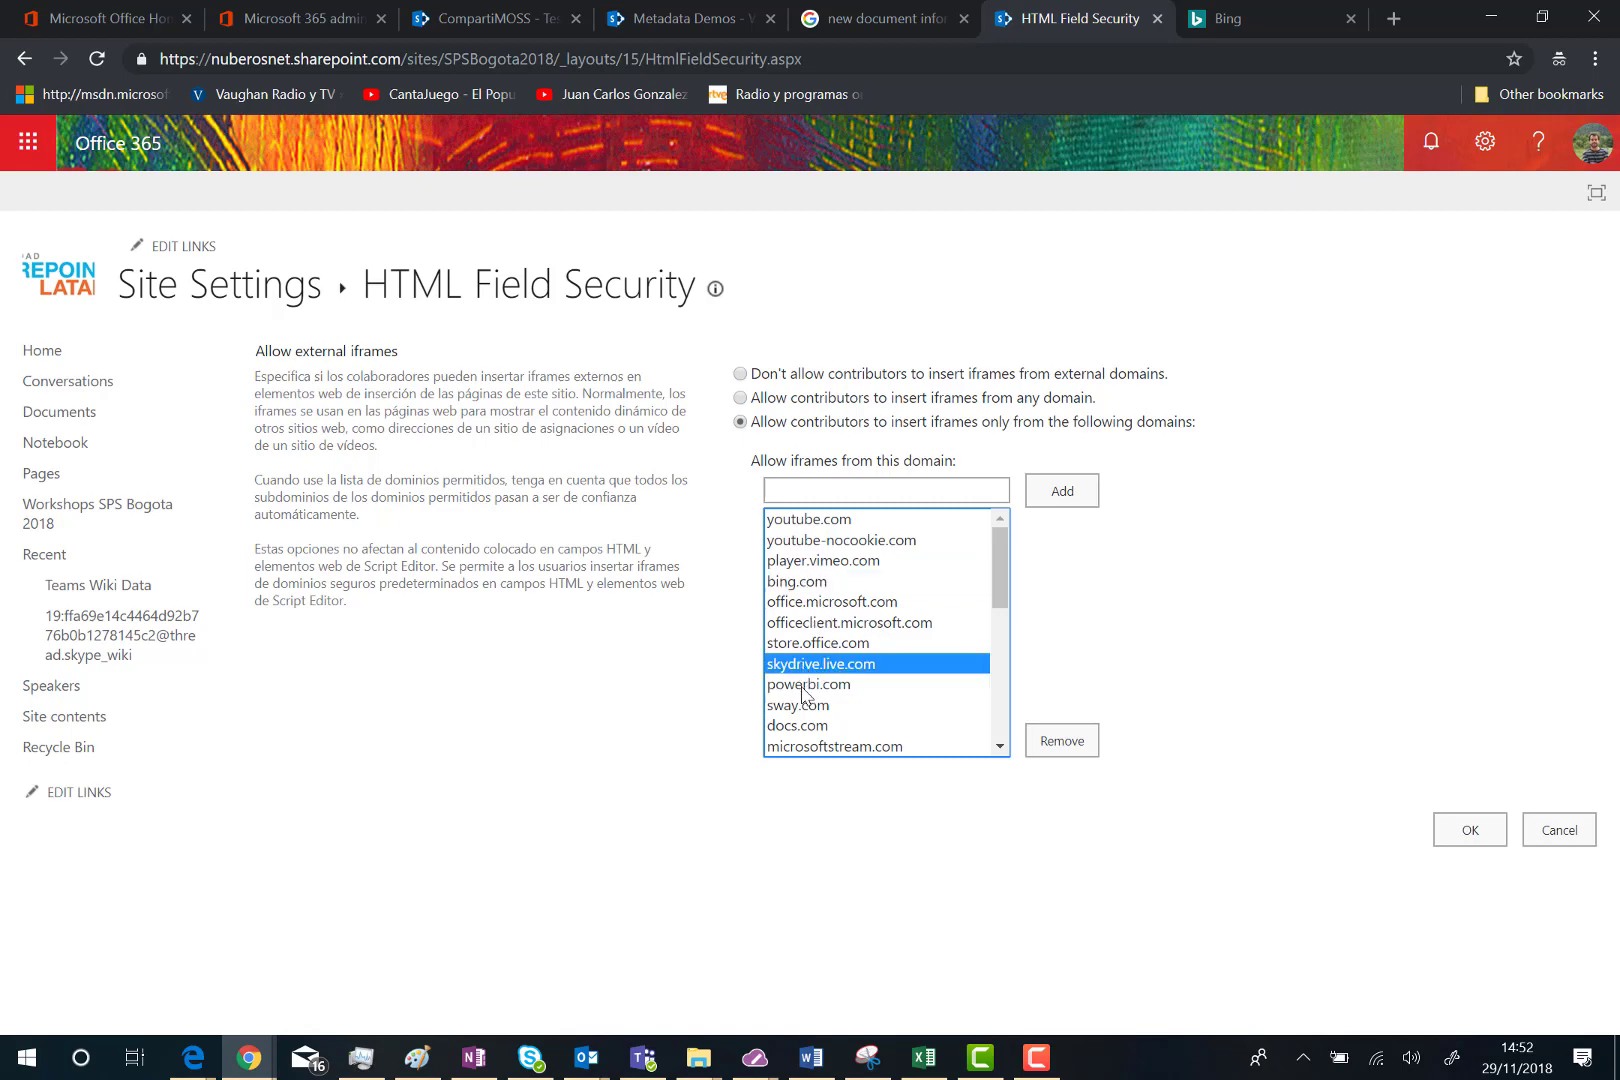
pyautogui.click(806, 688)
pyautogui.click(803, 706)
pyautogui.click(855, 722)
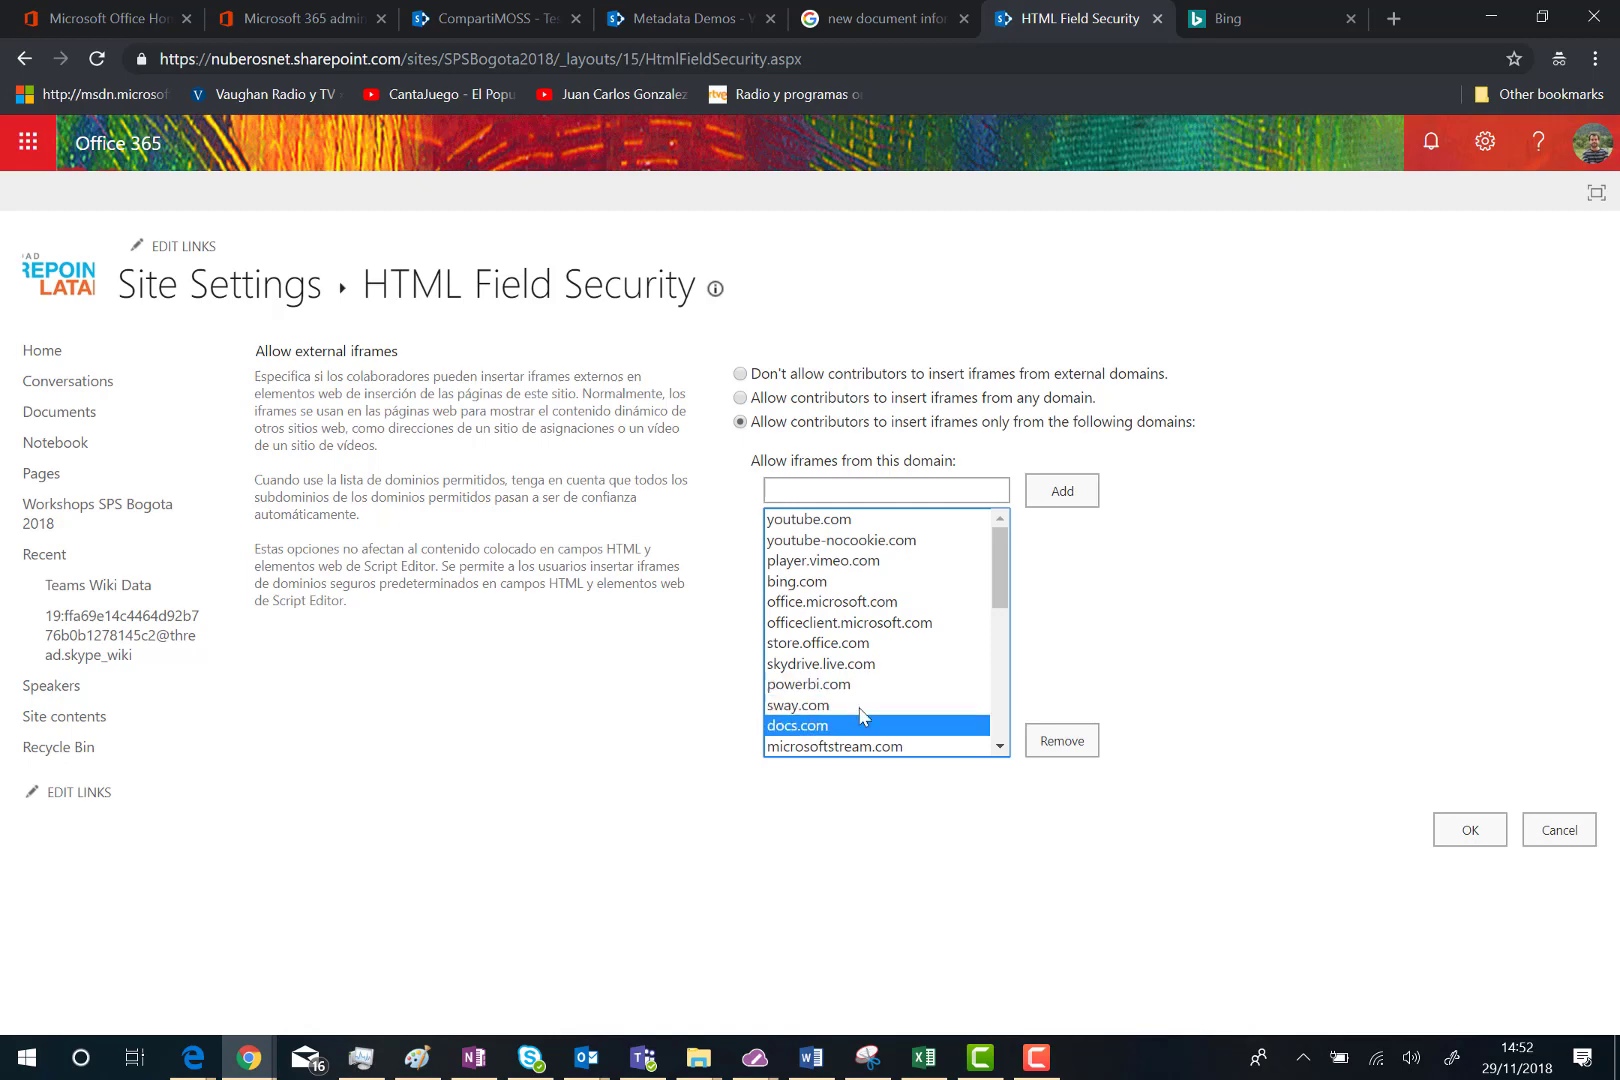
pyautogui.moveTo(999, 582); pyautogui.dragTo(988, 737)
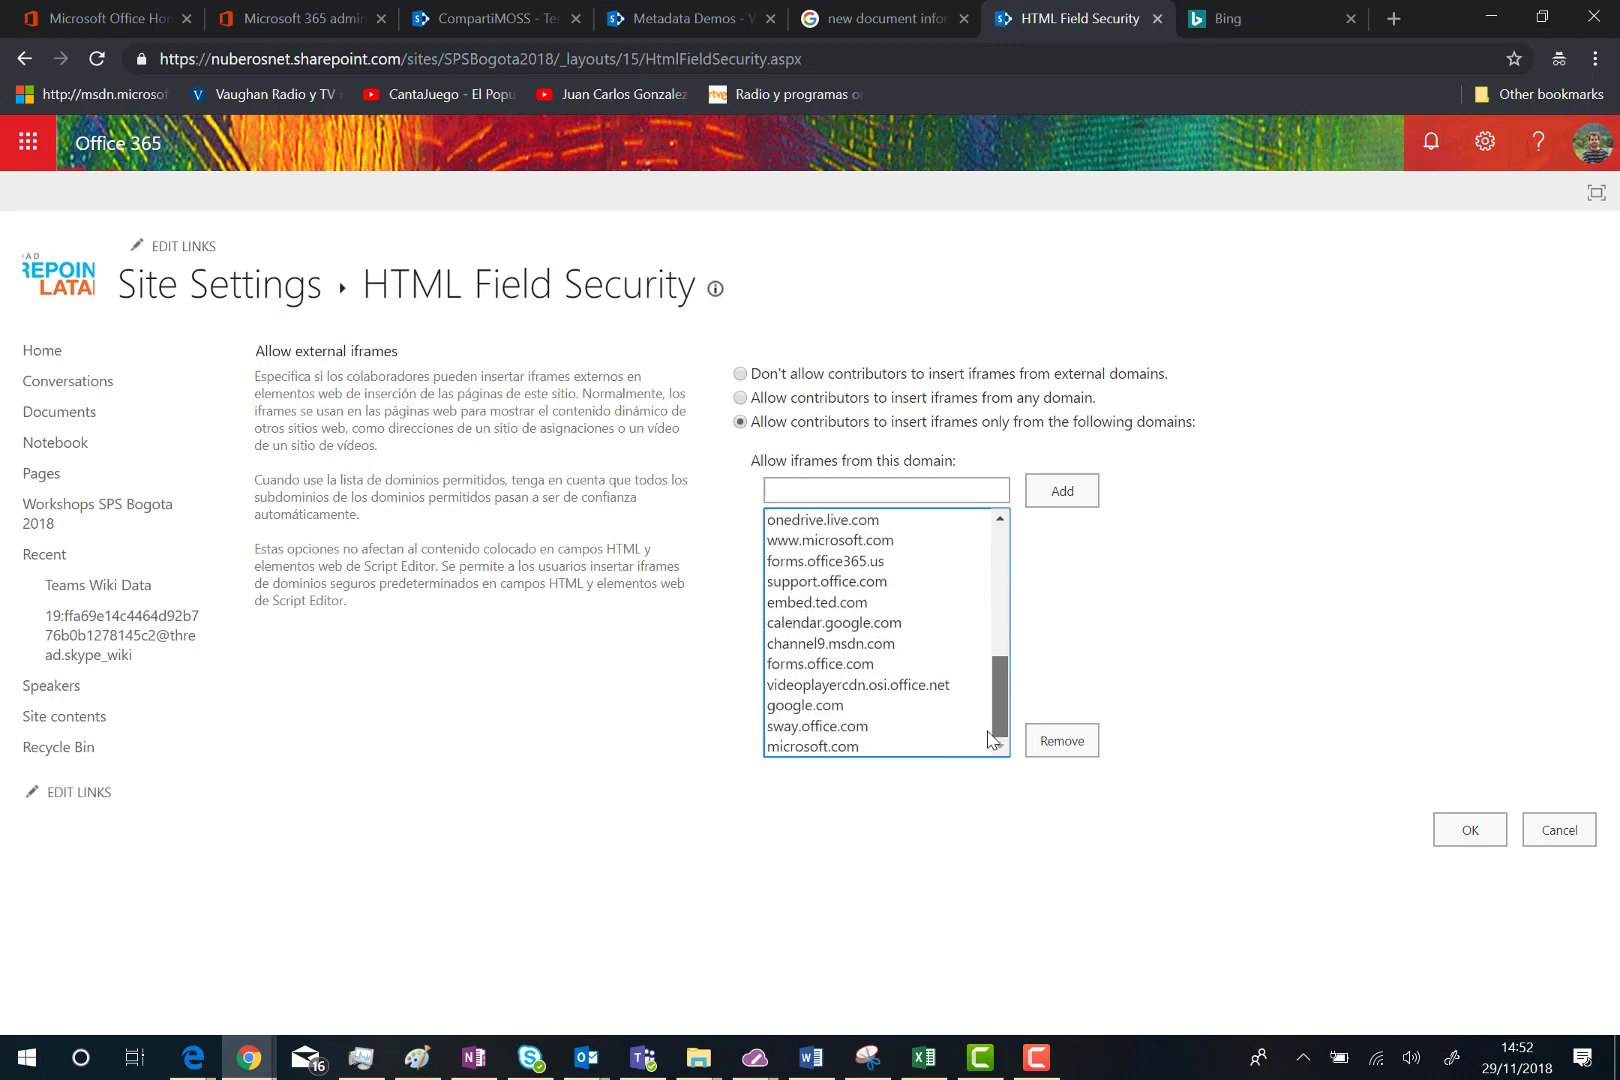
pyautogui.moveTo(990, 740); pyautogui.dragTo(990, 741)
# Step: In the Bing tab, search for 'the washington post'
pyautogui.click(1257, 20)
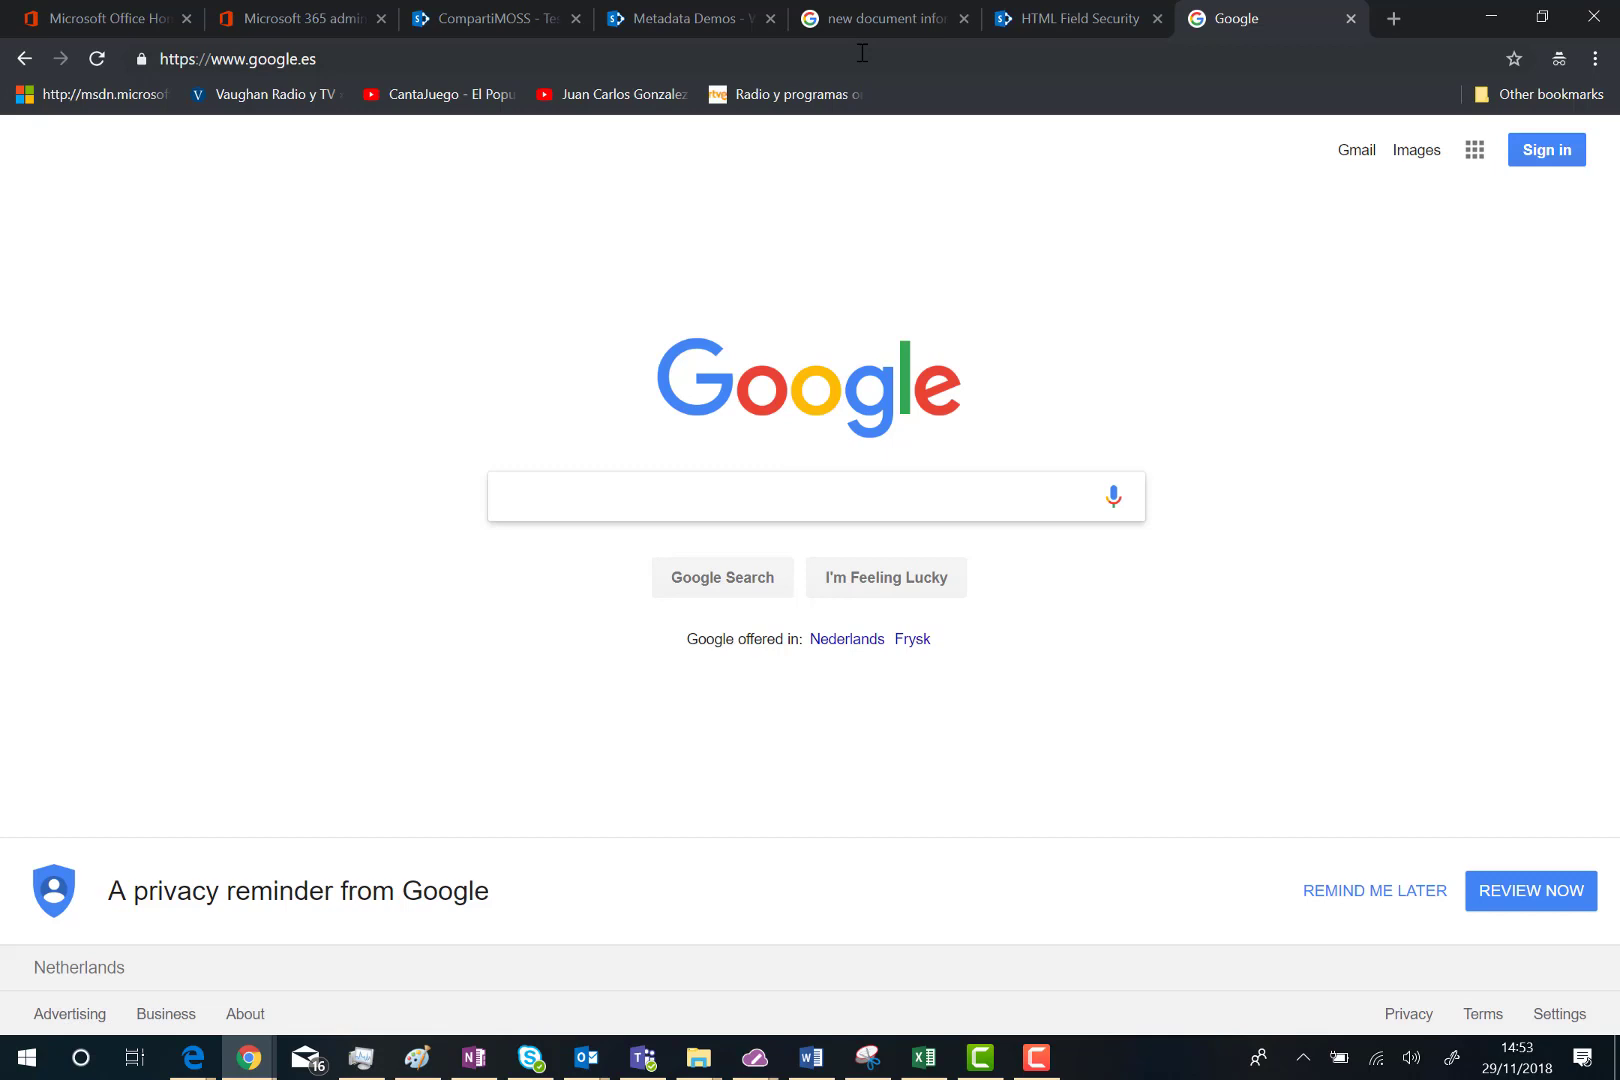
pyautogui.write('N')
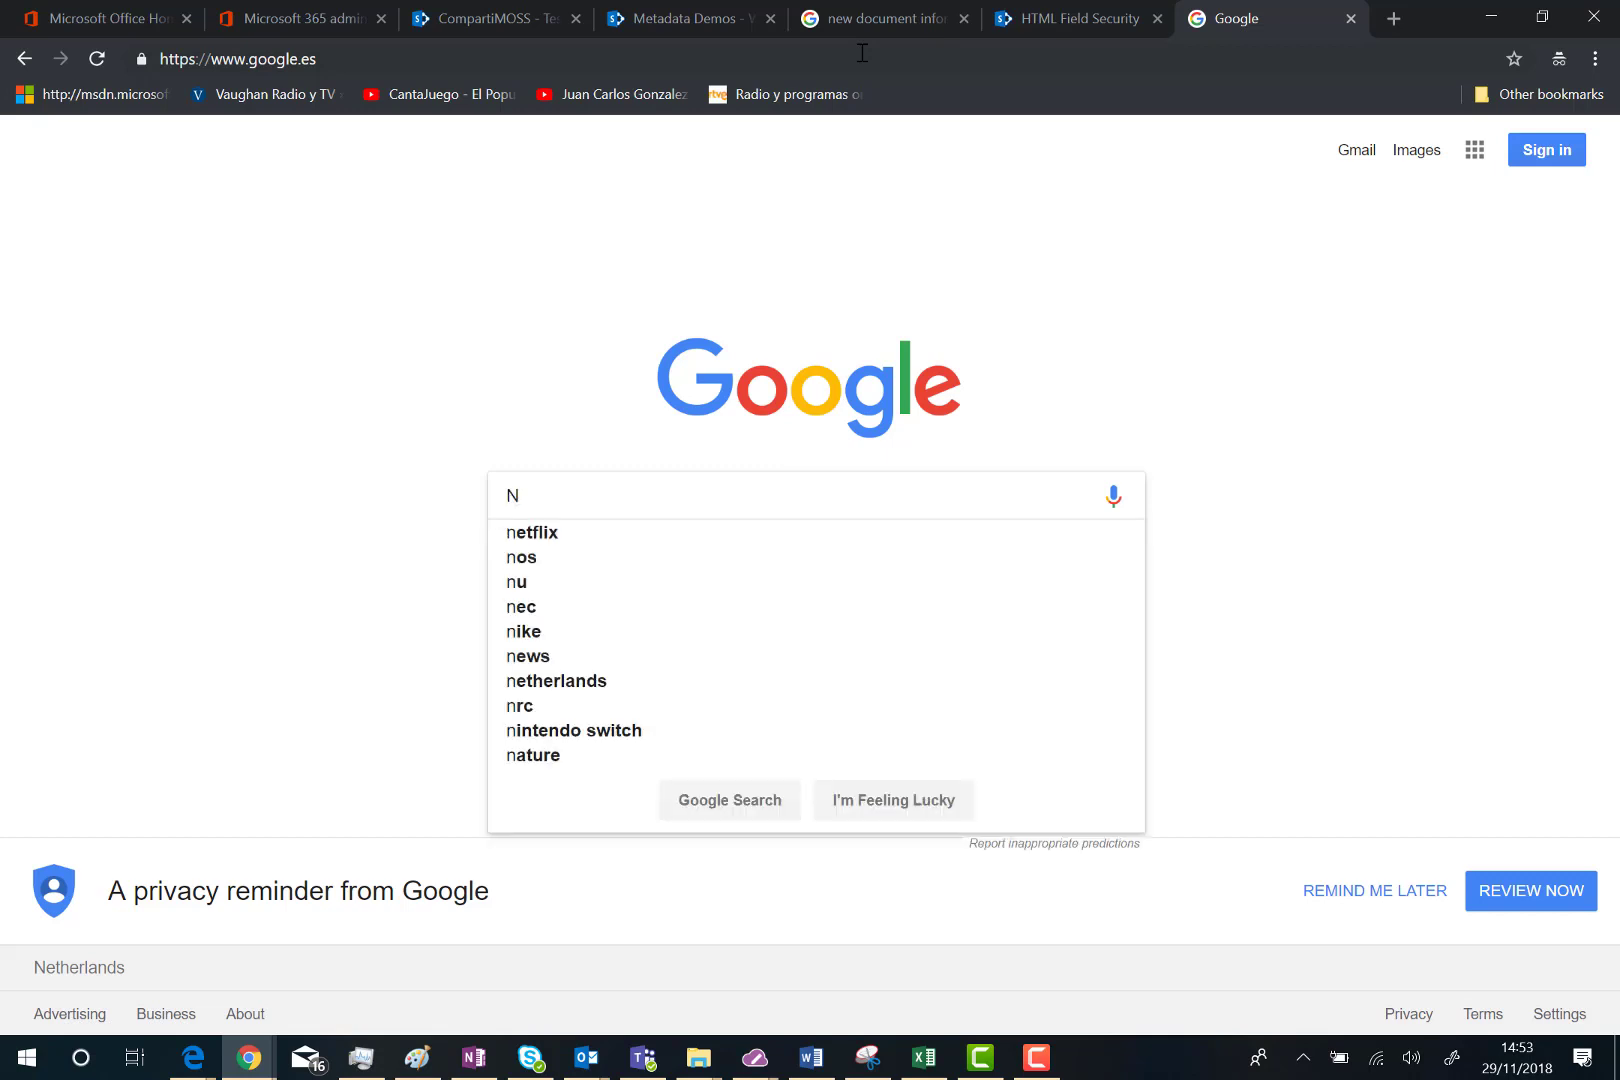
pyautogui.press('BackSpace')
pyautogui.write('W')
pyautogui.press('BackSpace')
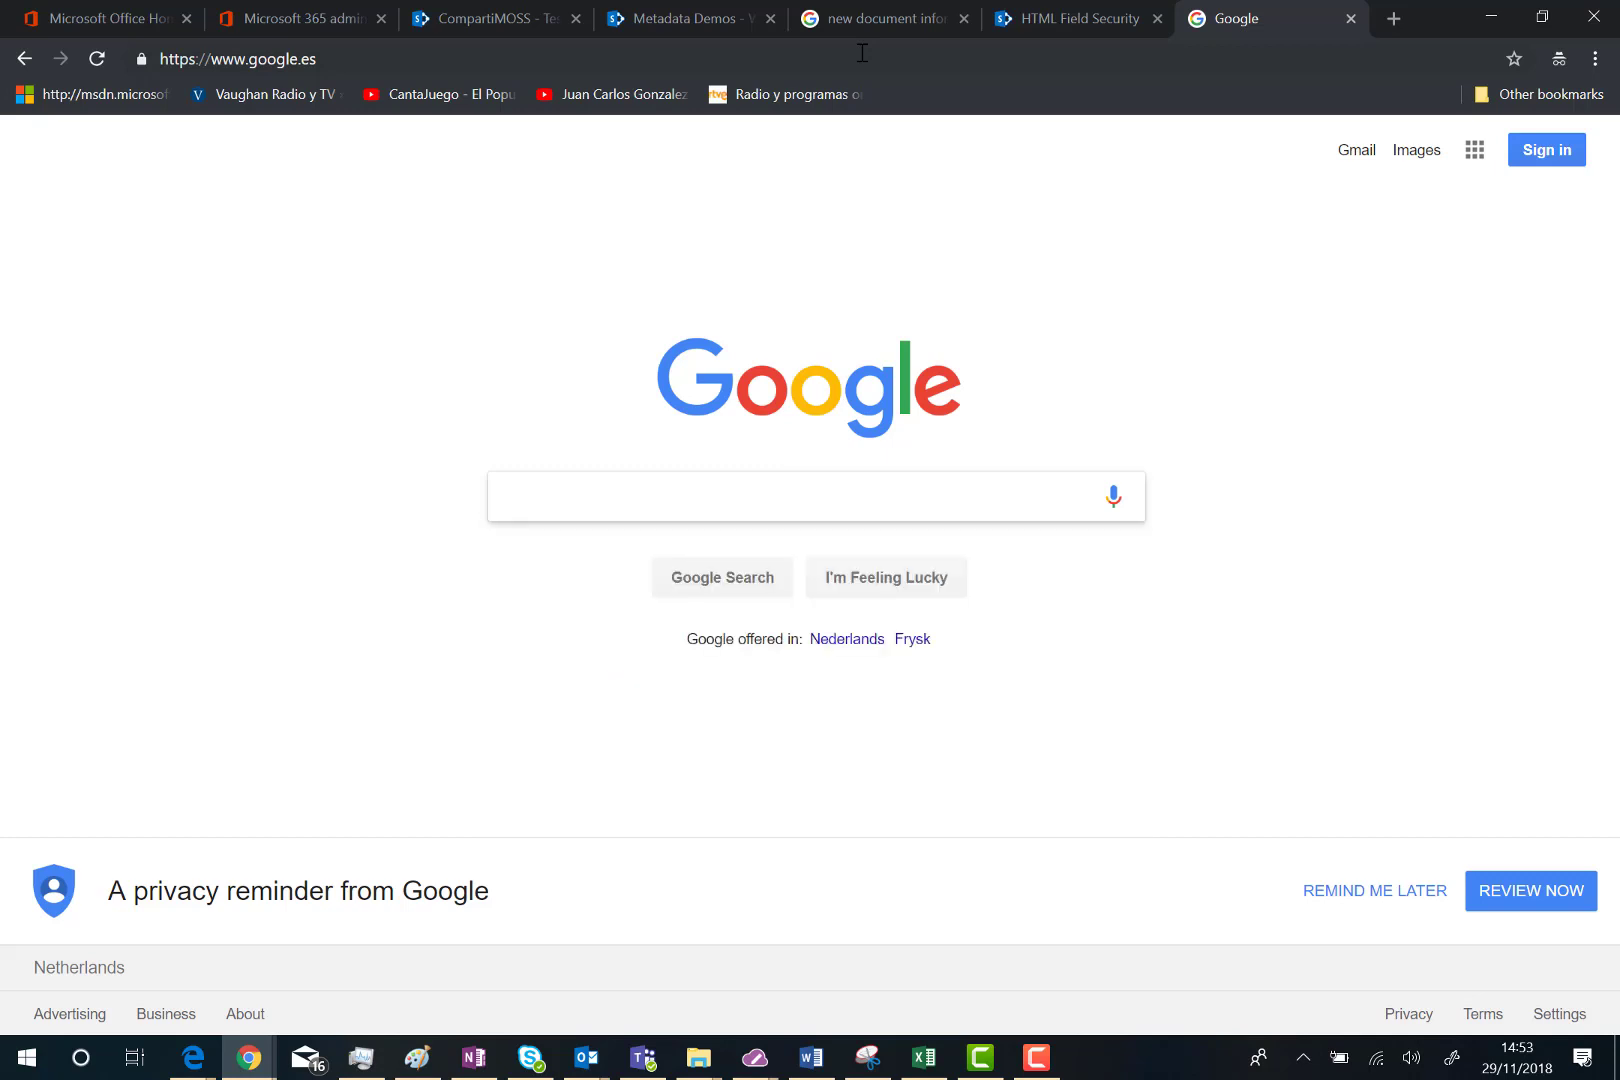
pyautogui.write('The whas')
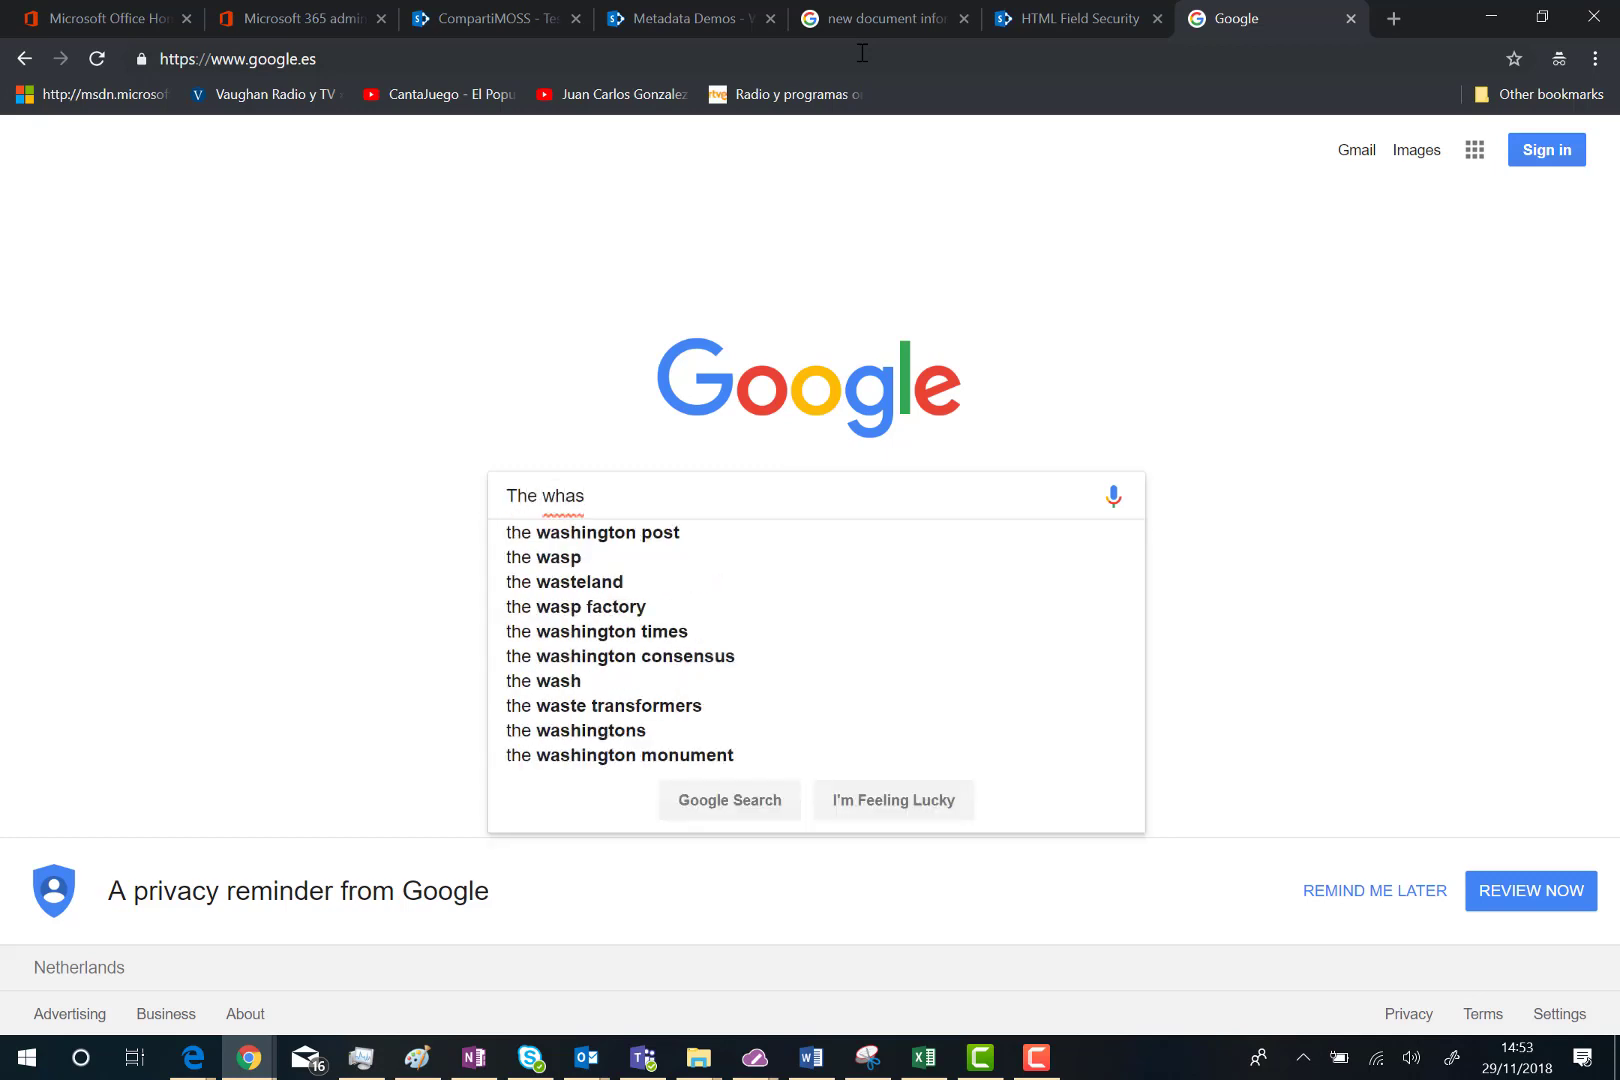
pyautogui.press('Down')
pyautogui.press('Return')
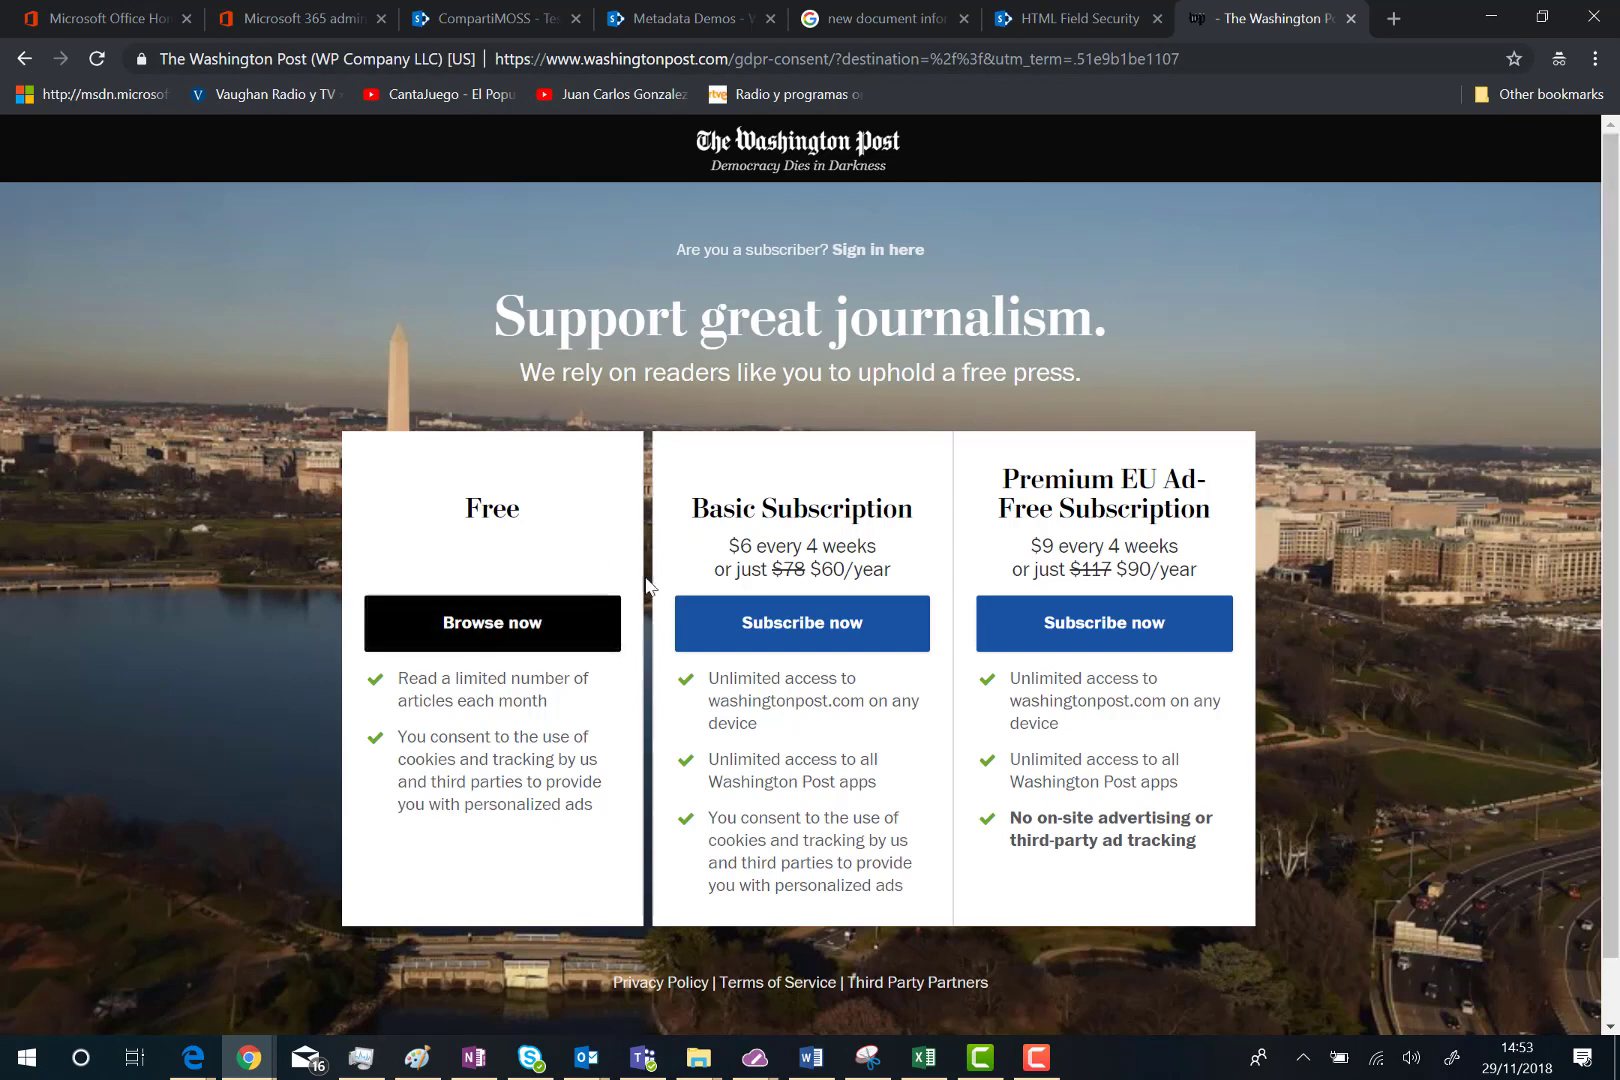
# Step: Choose free browsing, agree to the data protection terms, and continue to the Washington Post site
pyautogui.click(506, 622)
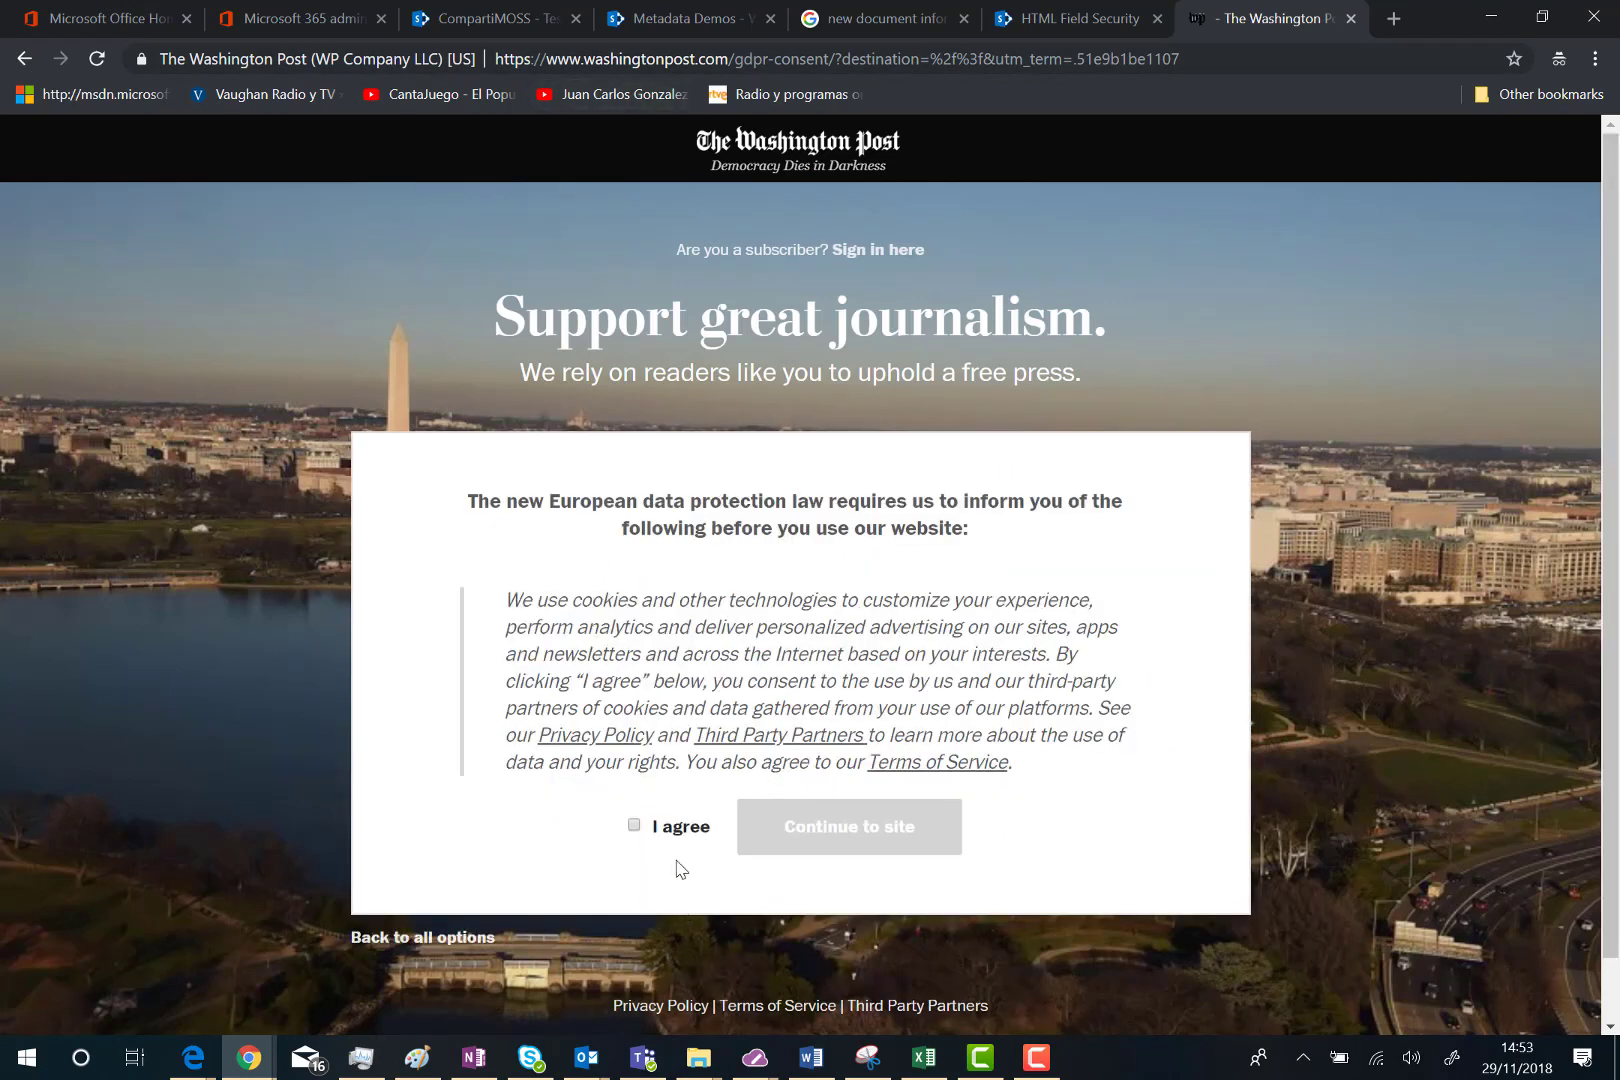
pyautogui.click(678, 830)
pyautogui.click(796, 835)
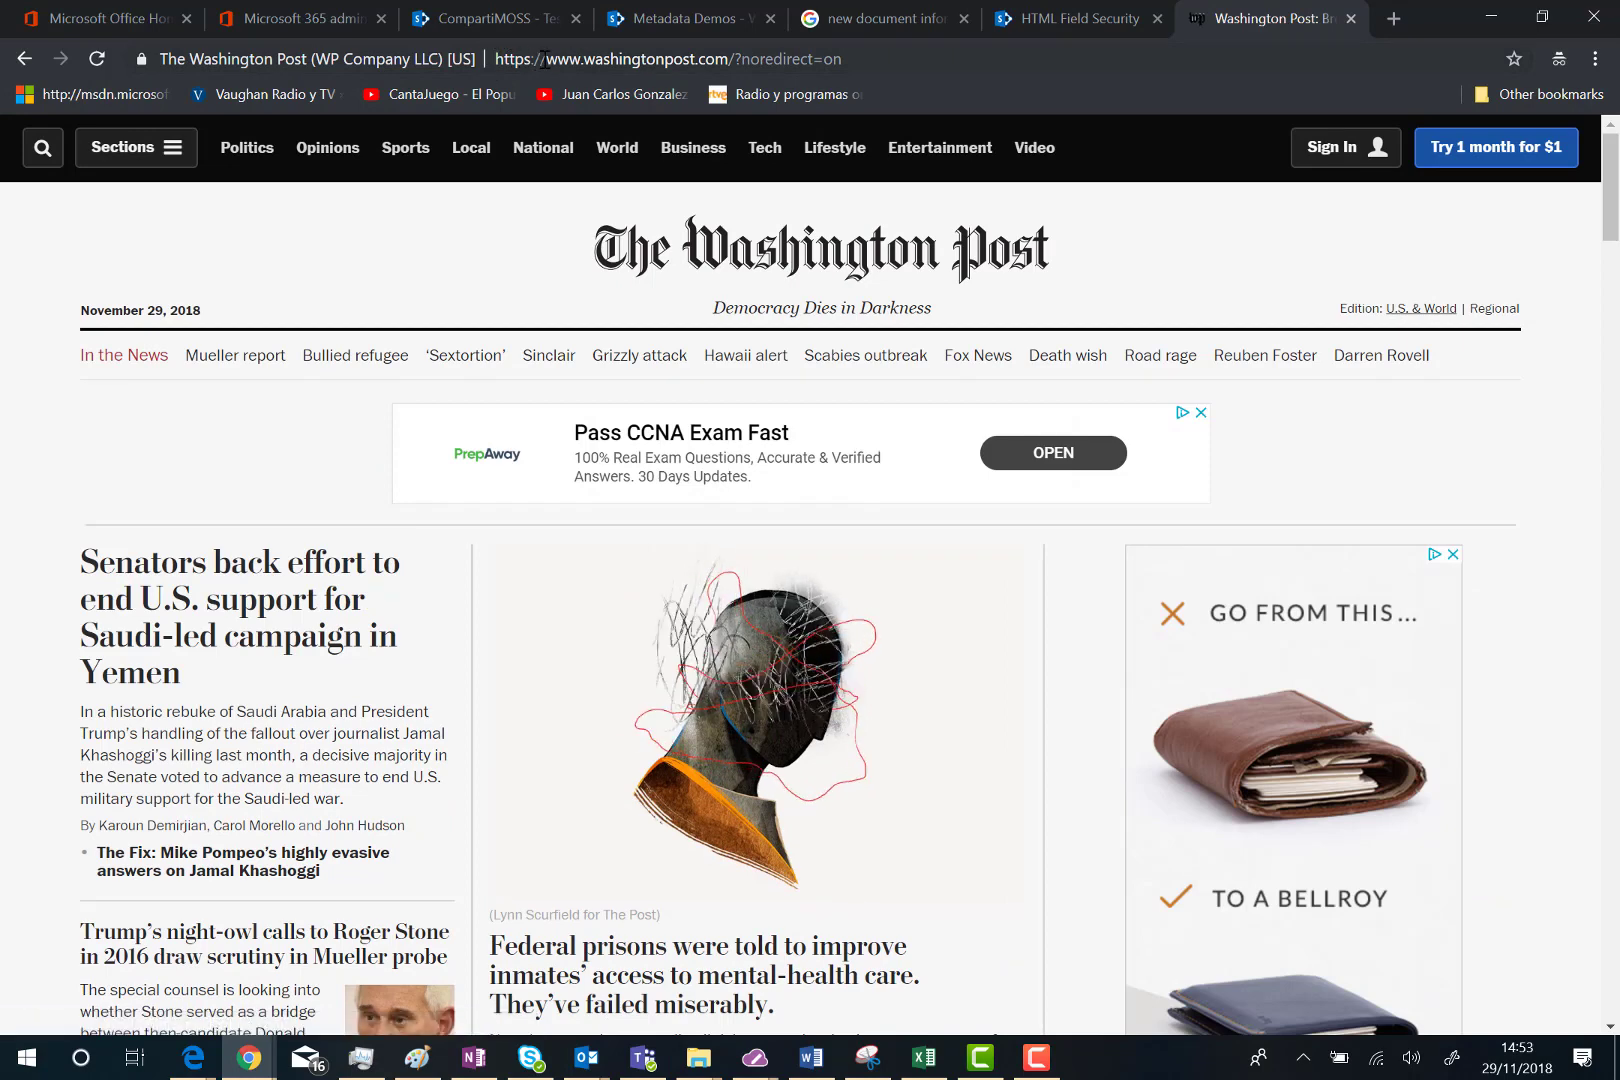
# Step: Select the Washington Post web address, check the HTML Field Security tab, then reselect the address bar
pyautogui.moveTo(497, 58); pyautogui.dragTo(736, 62)
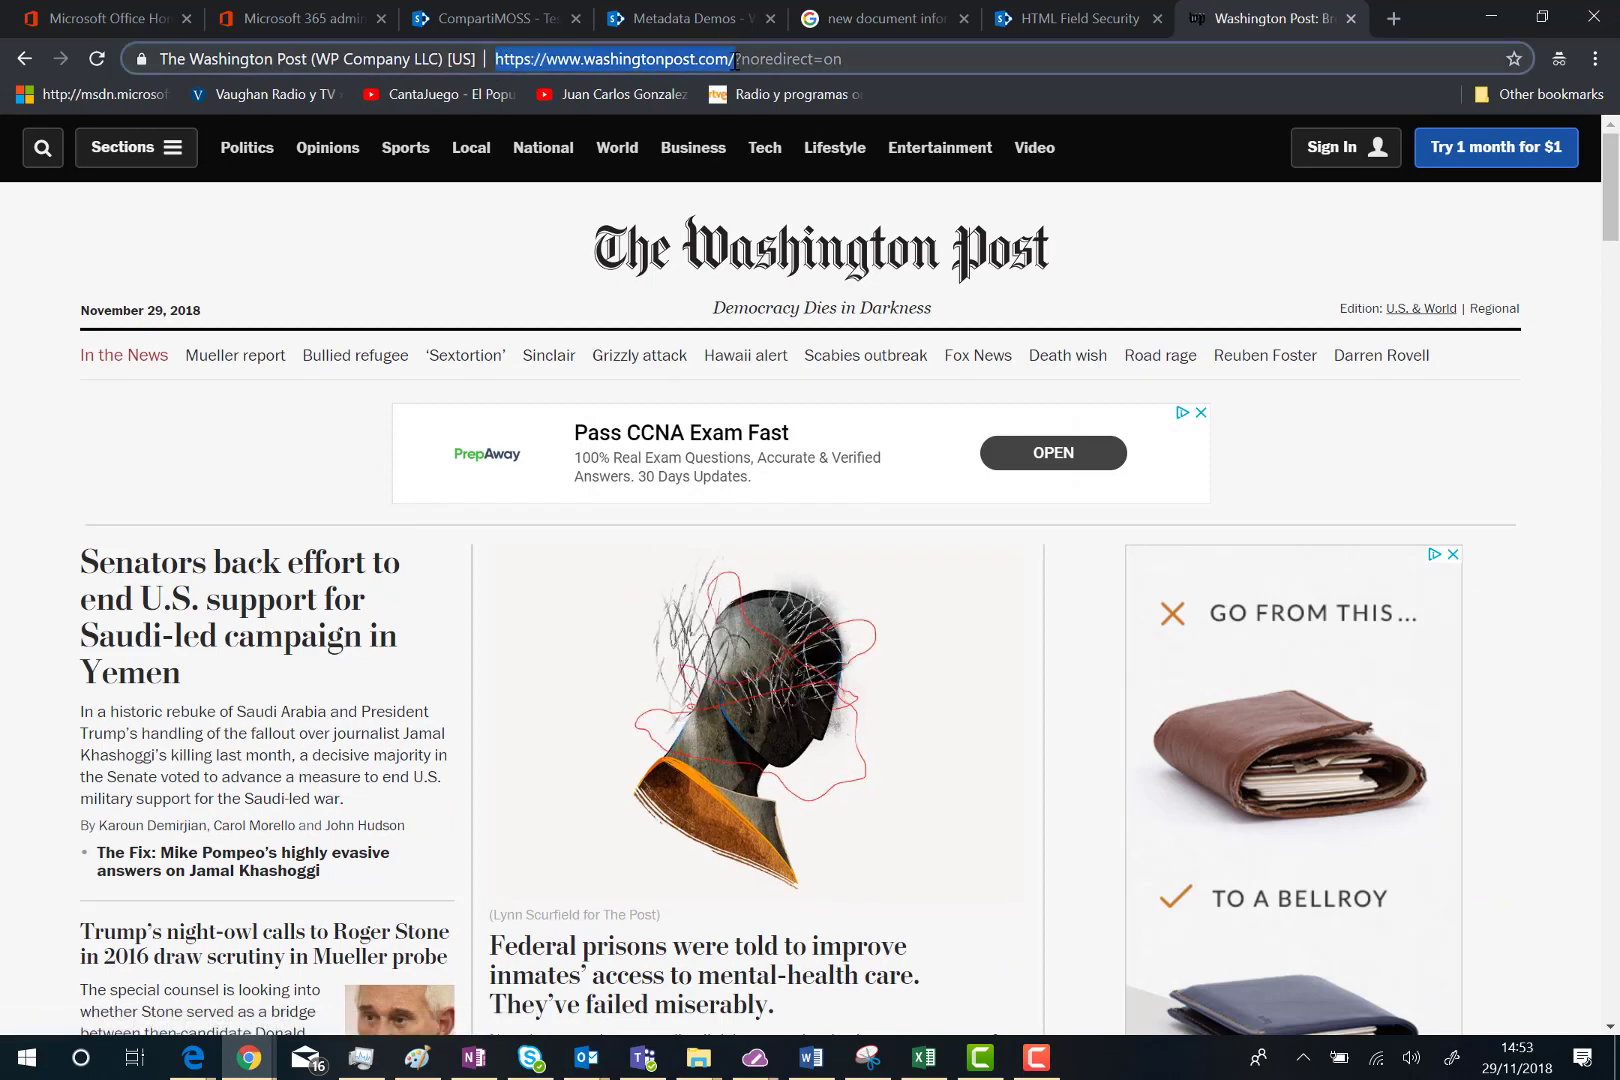
pyautogui.click(1051, 20)
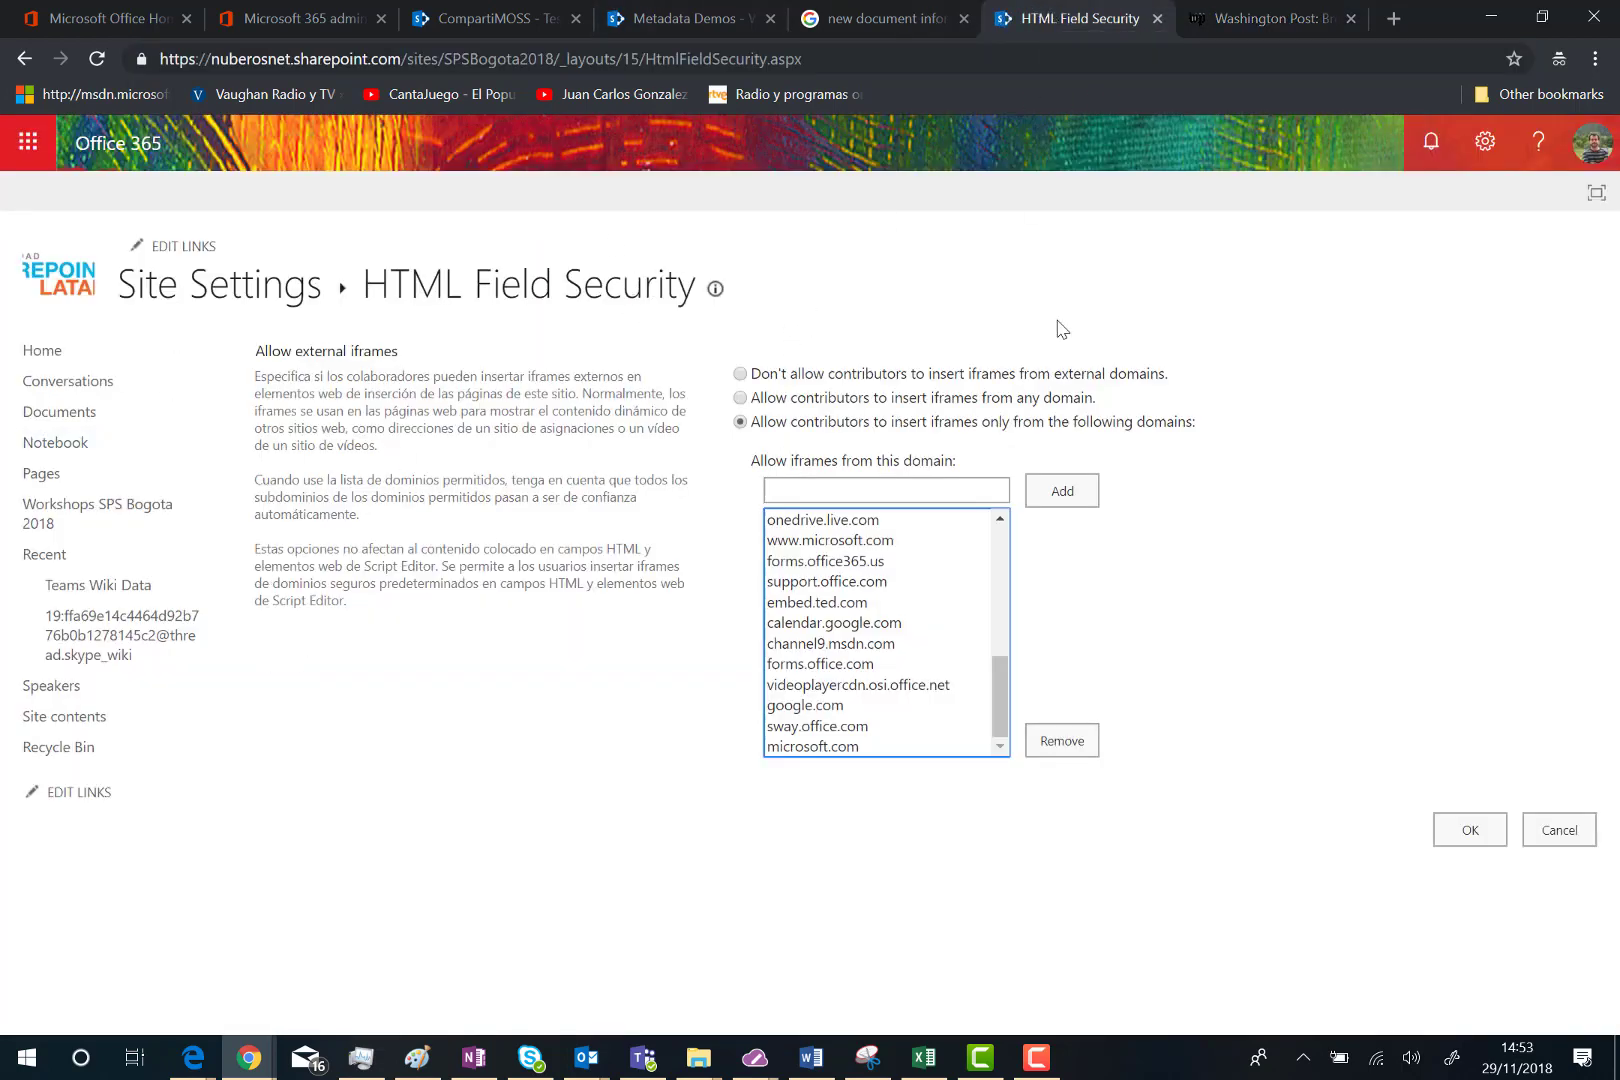
pyautogui.click(1221, 20)
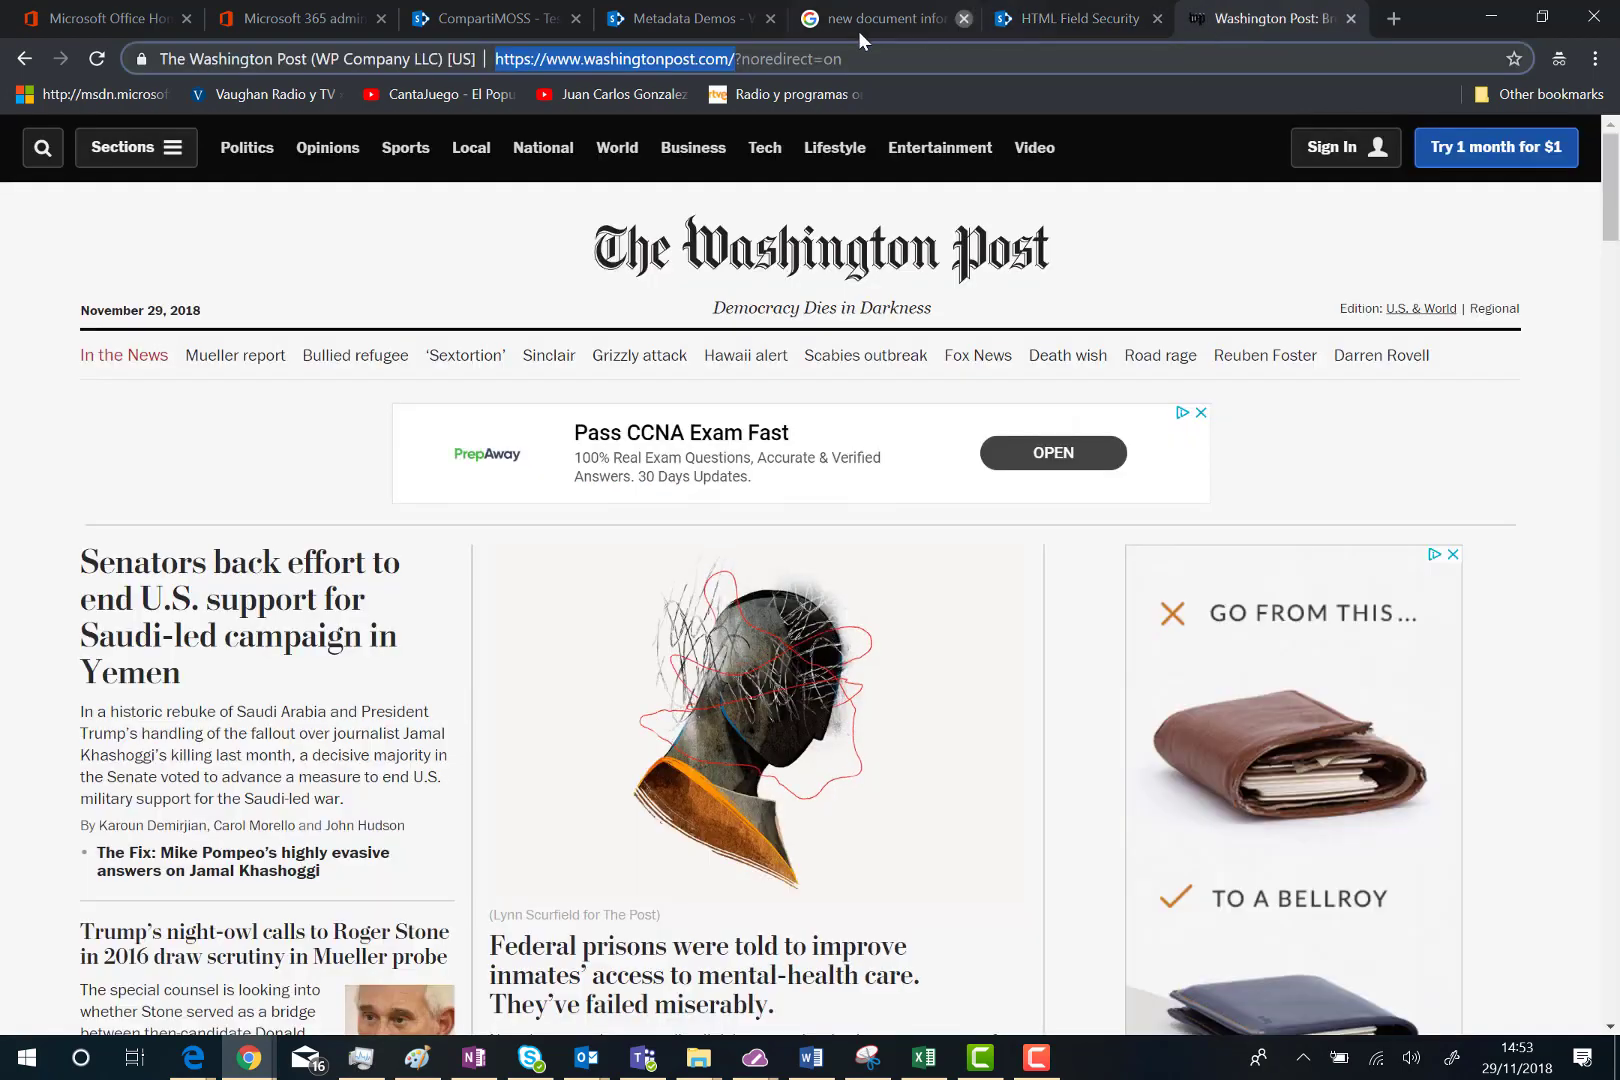
pyautogui.click(869, 62)
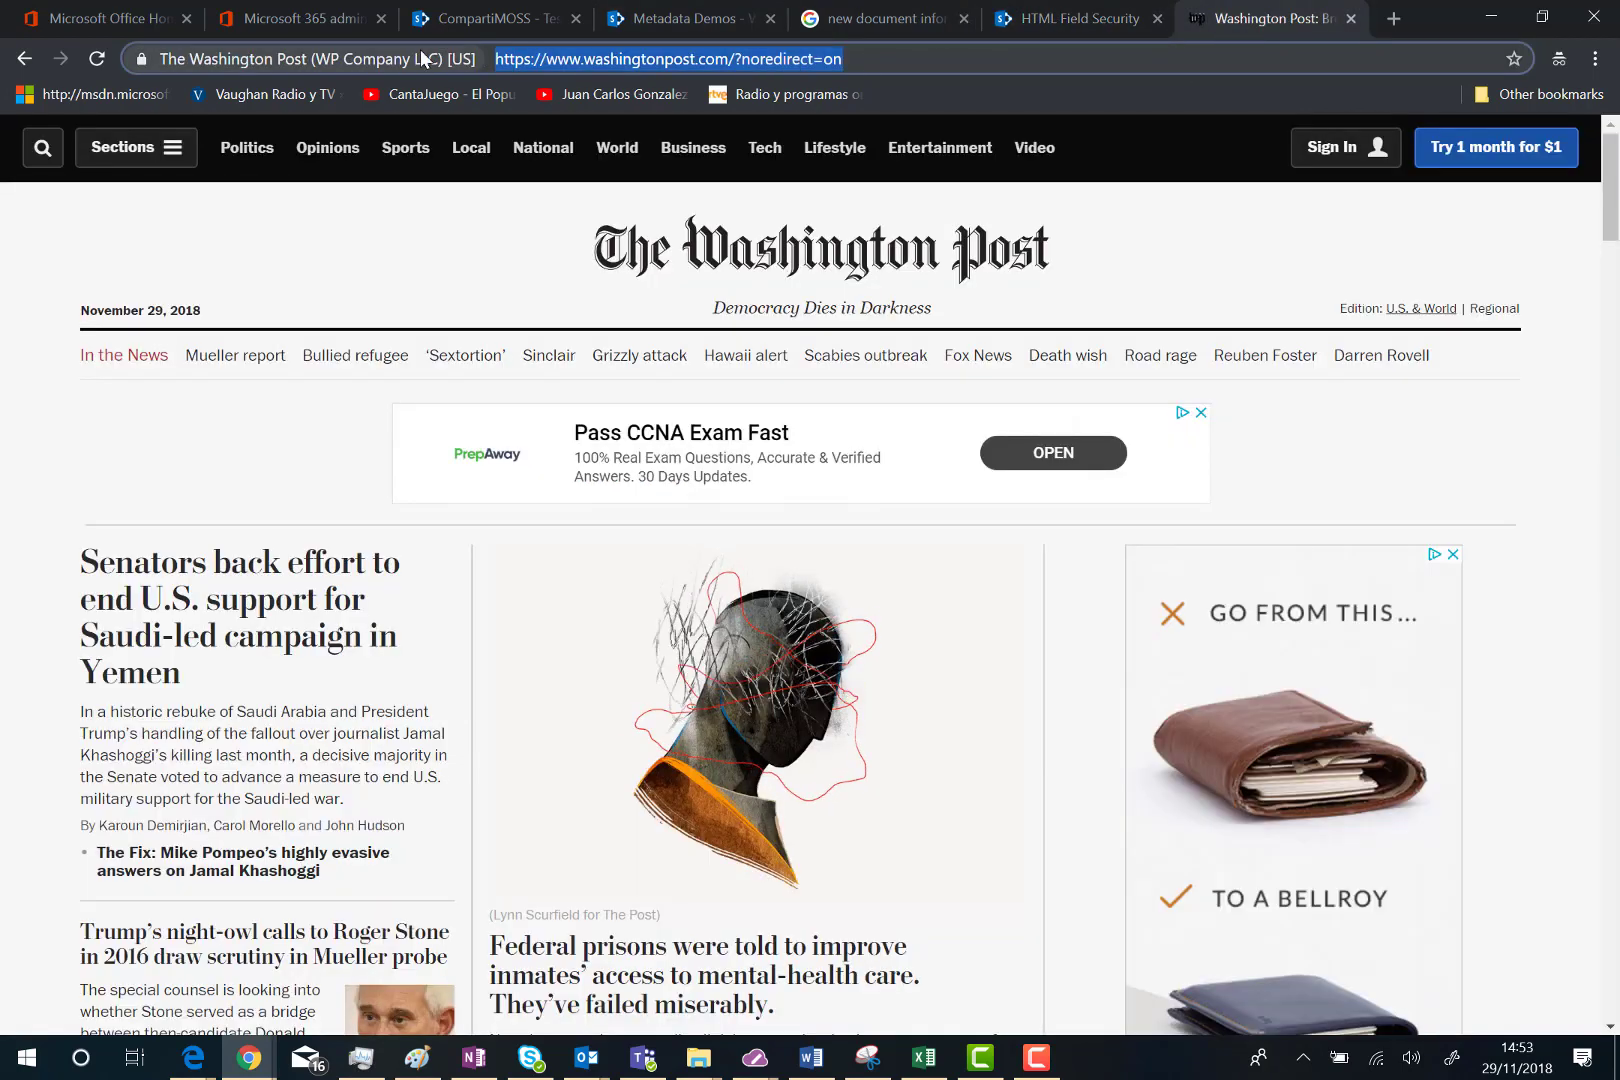
# Step: Navigate the tab to the SharePoint /sites/sps2018 site address
pyautogui.write('nuberosnet.sharepoint.com/sites/compartimoss')
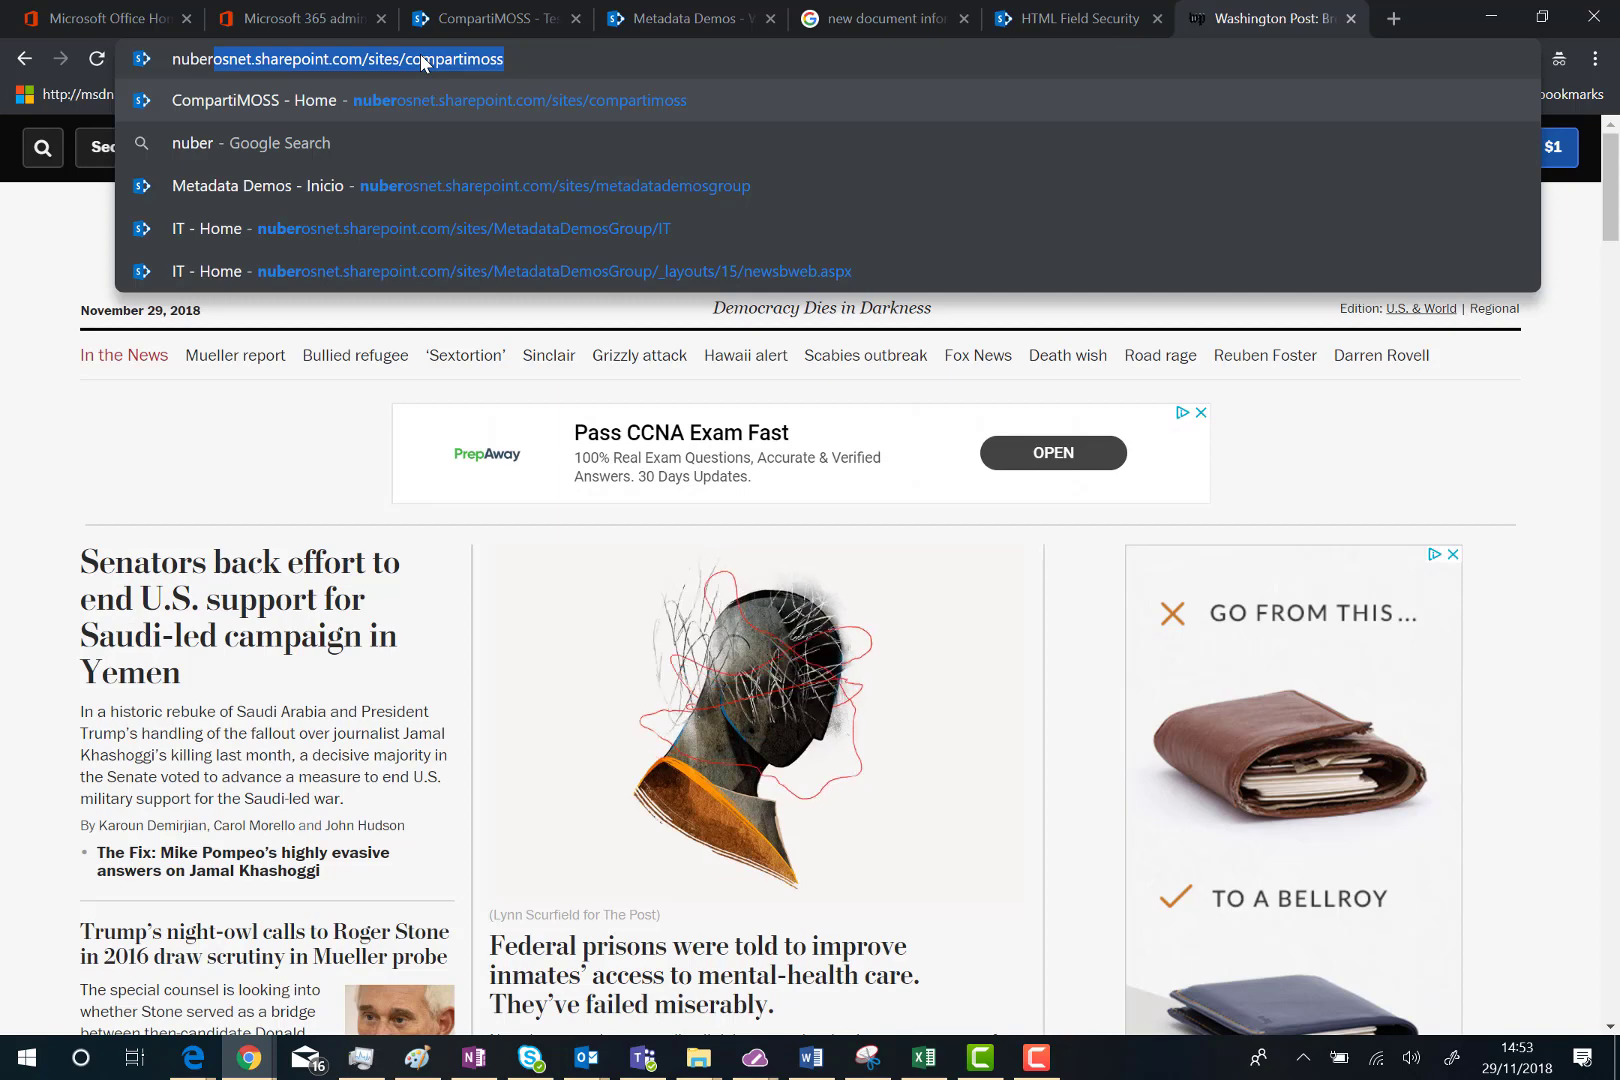
pyautogui.press('End')
pyautogui.press('BackSpace')
pyautogui.press('BackSpace')
pyautogui.press('BackSpace')
pyautogui.press('BackSpace')
pyautogui.press('BackSpace')
pyautogui.press('BackSpace')
pyautogui.press('BackSpace')
pyautogui.press('BackSpace')
pyautogui.press('BackSpace')
pyautogui.press('BackSpace')
pyautogui.press('BackSpace')
pyautogui.press('BackSpace')
pyautogui.press('BackSpace')
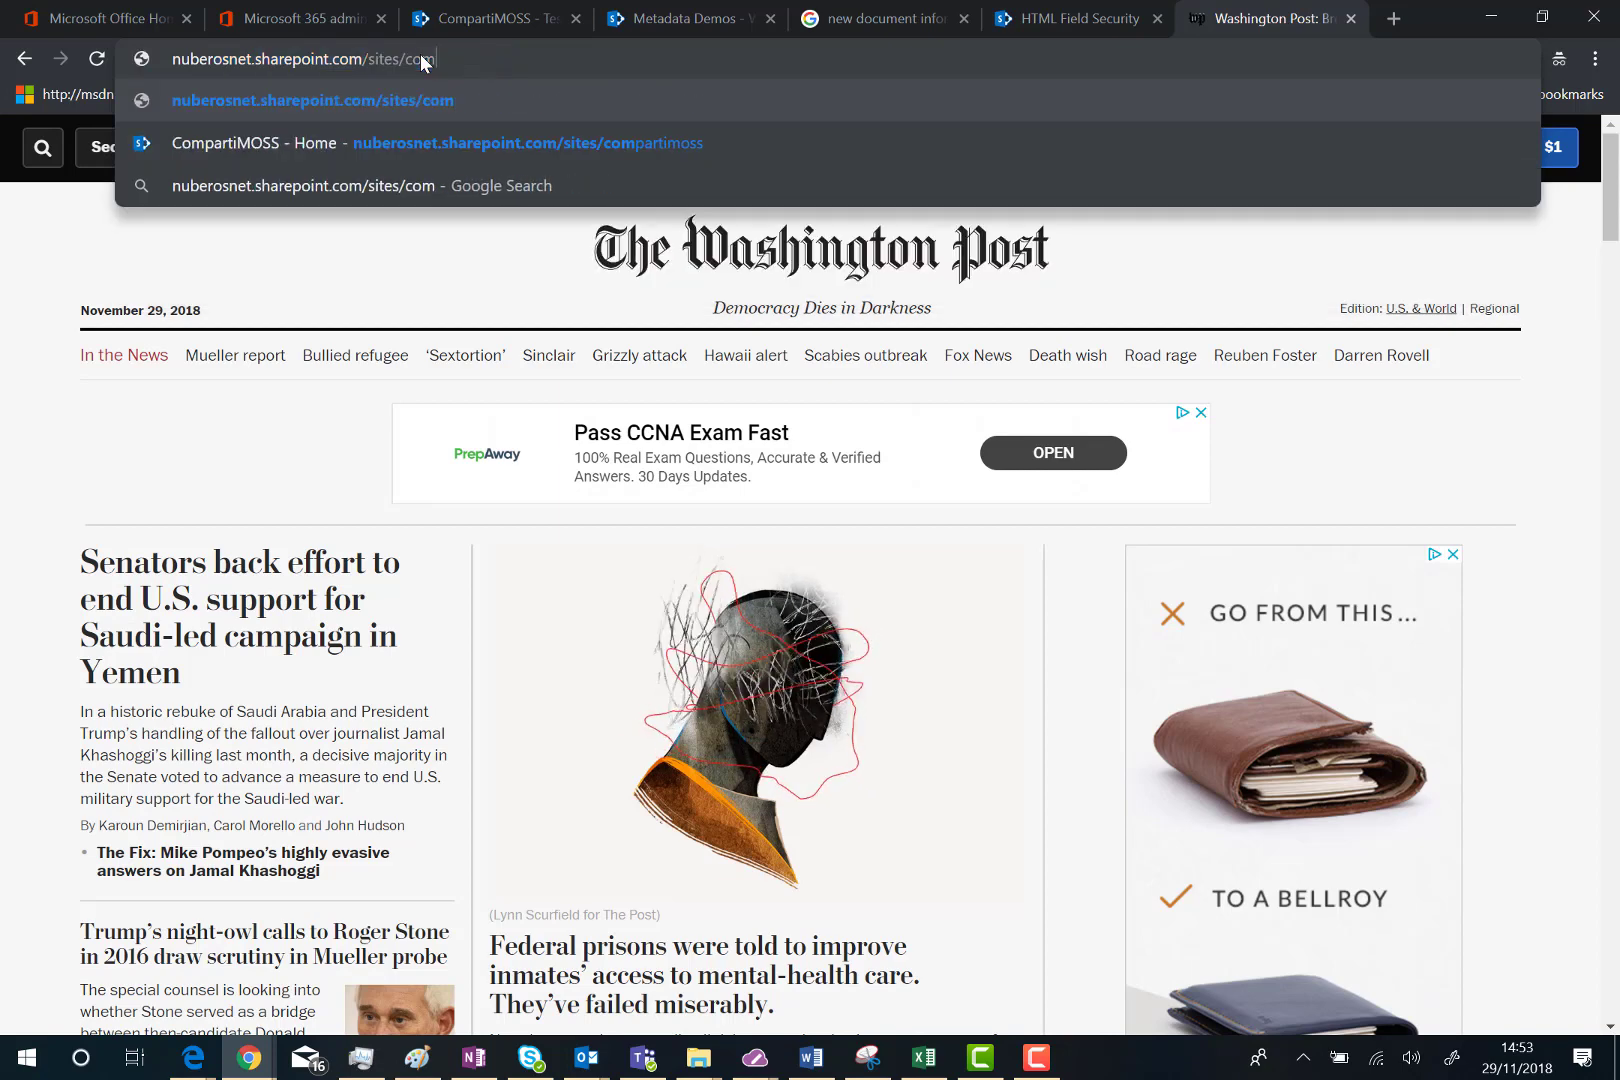
pyautogui.write('/s')
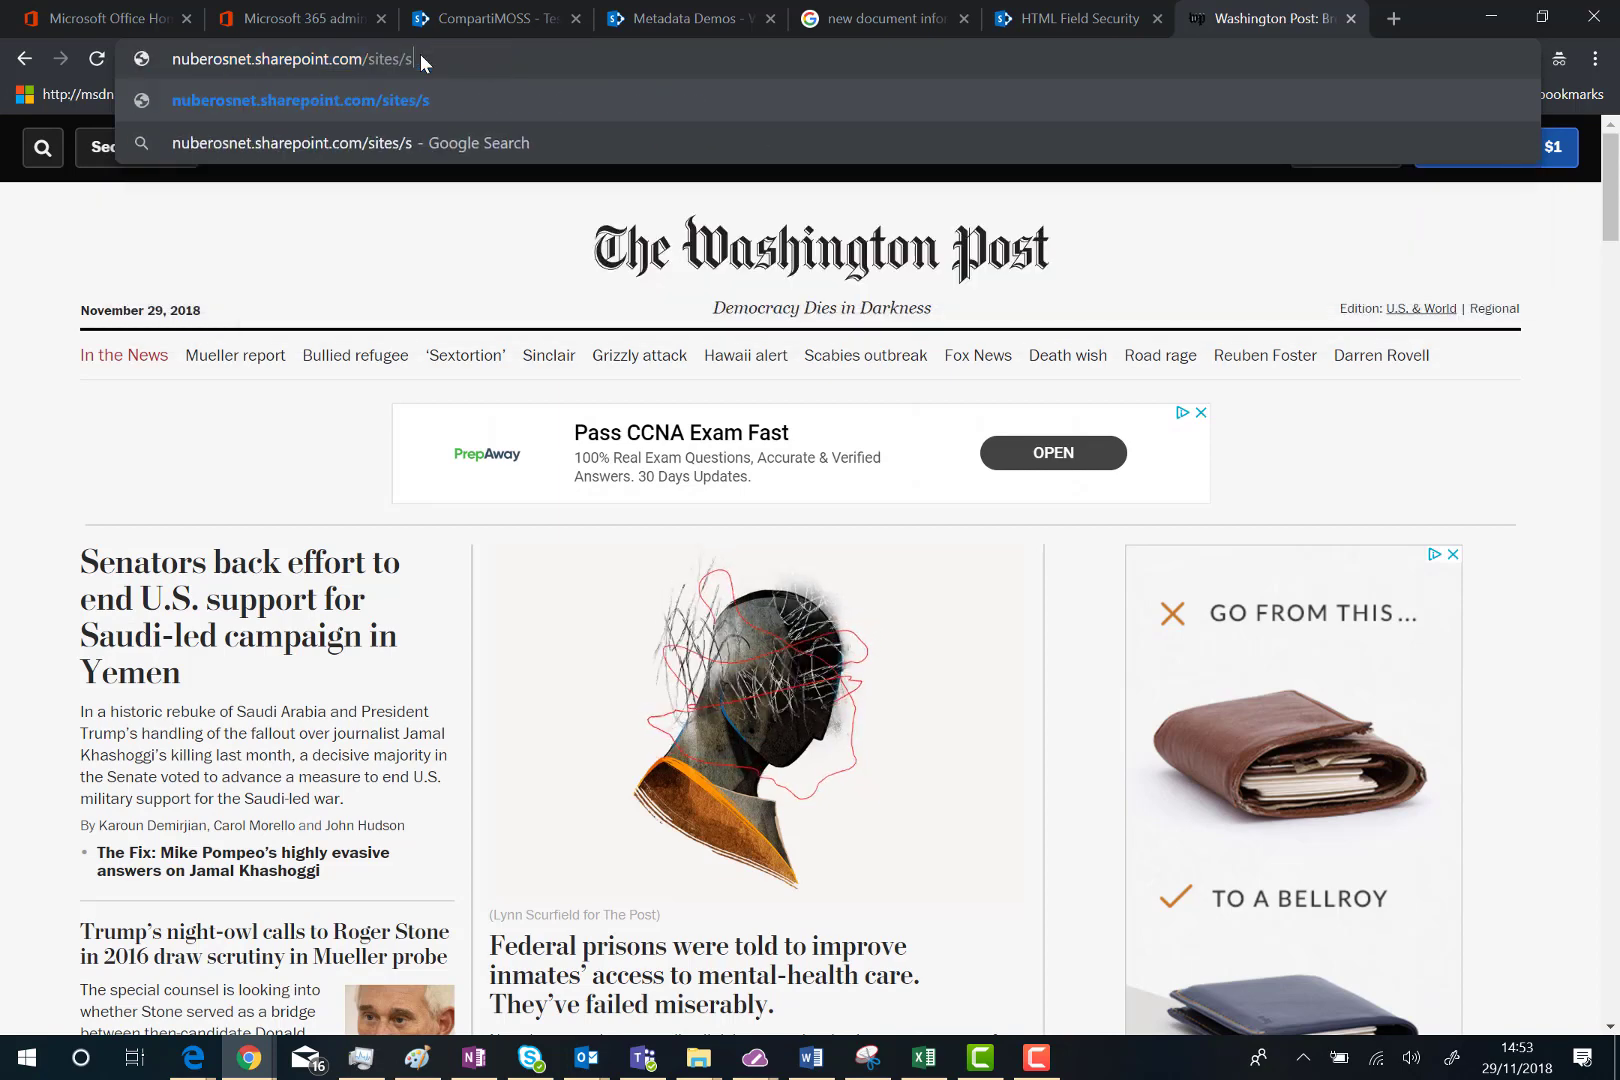
pyautogui.write('ps2018')
pyautogui.press('Return')
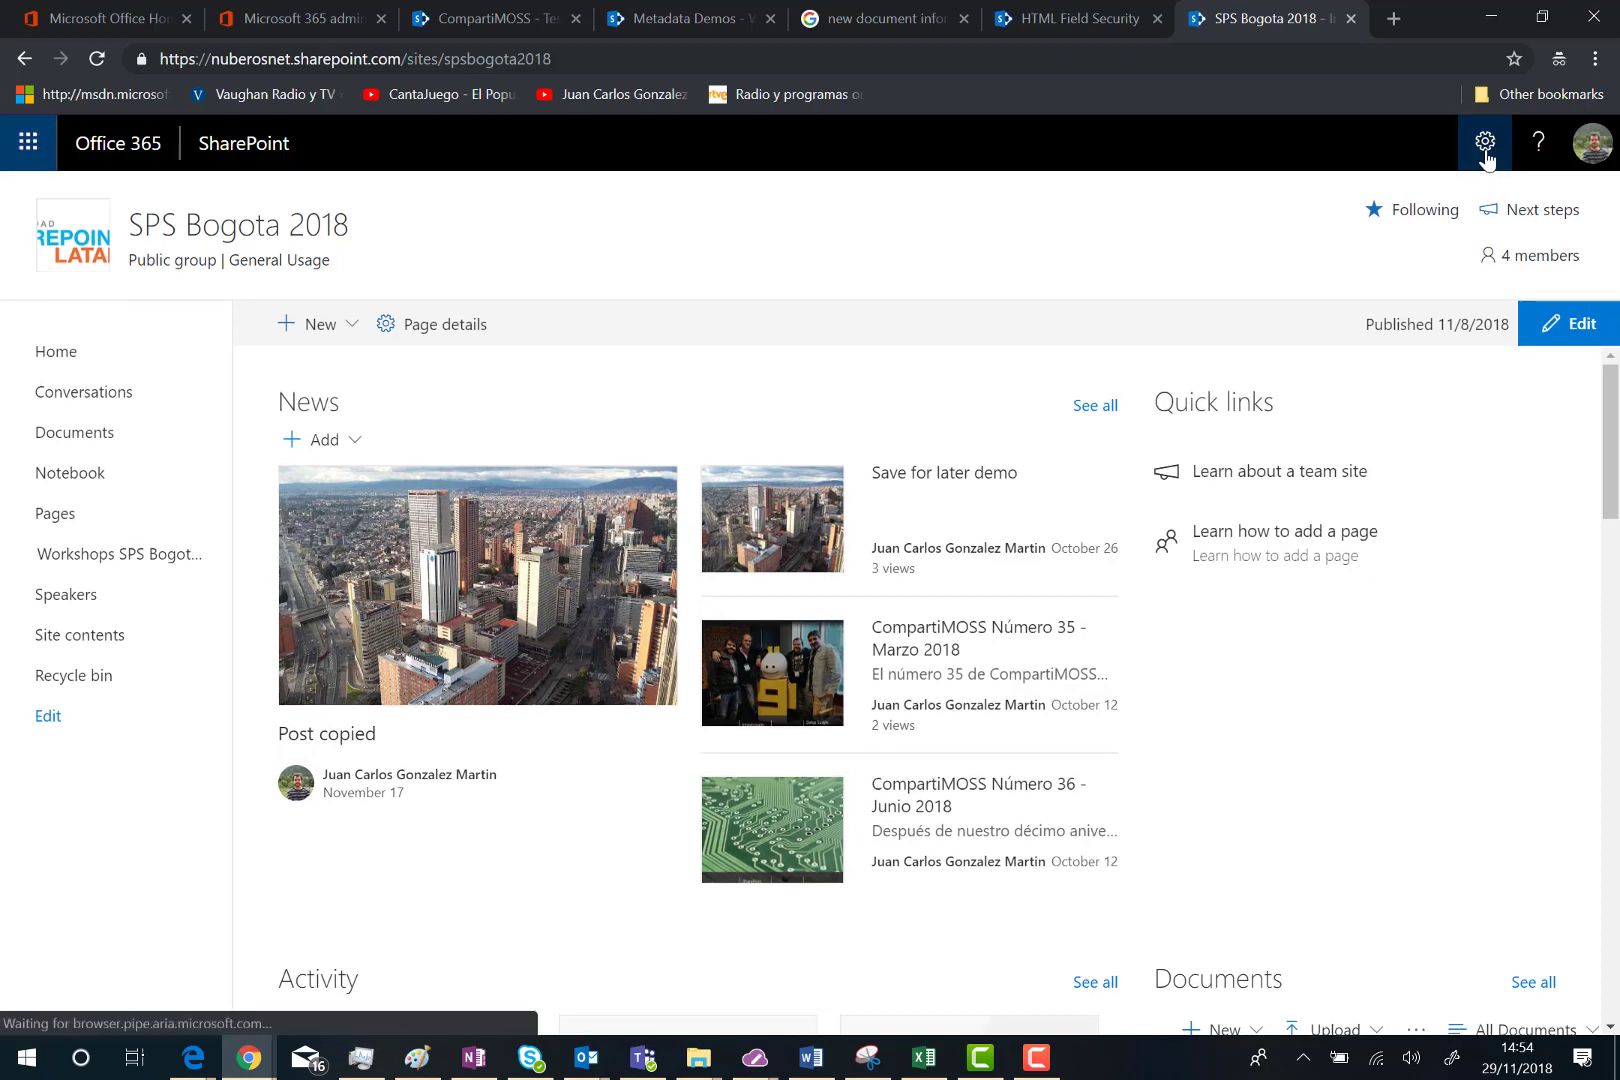
# Step: Open the site Settings menu and scroll down toward the site's contents
pyautogui.click(1485, 150)
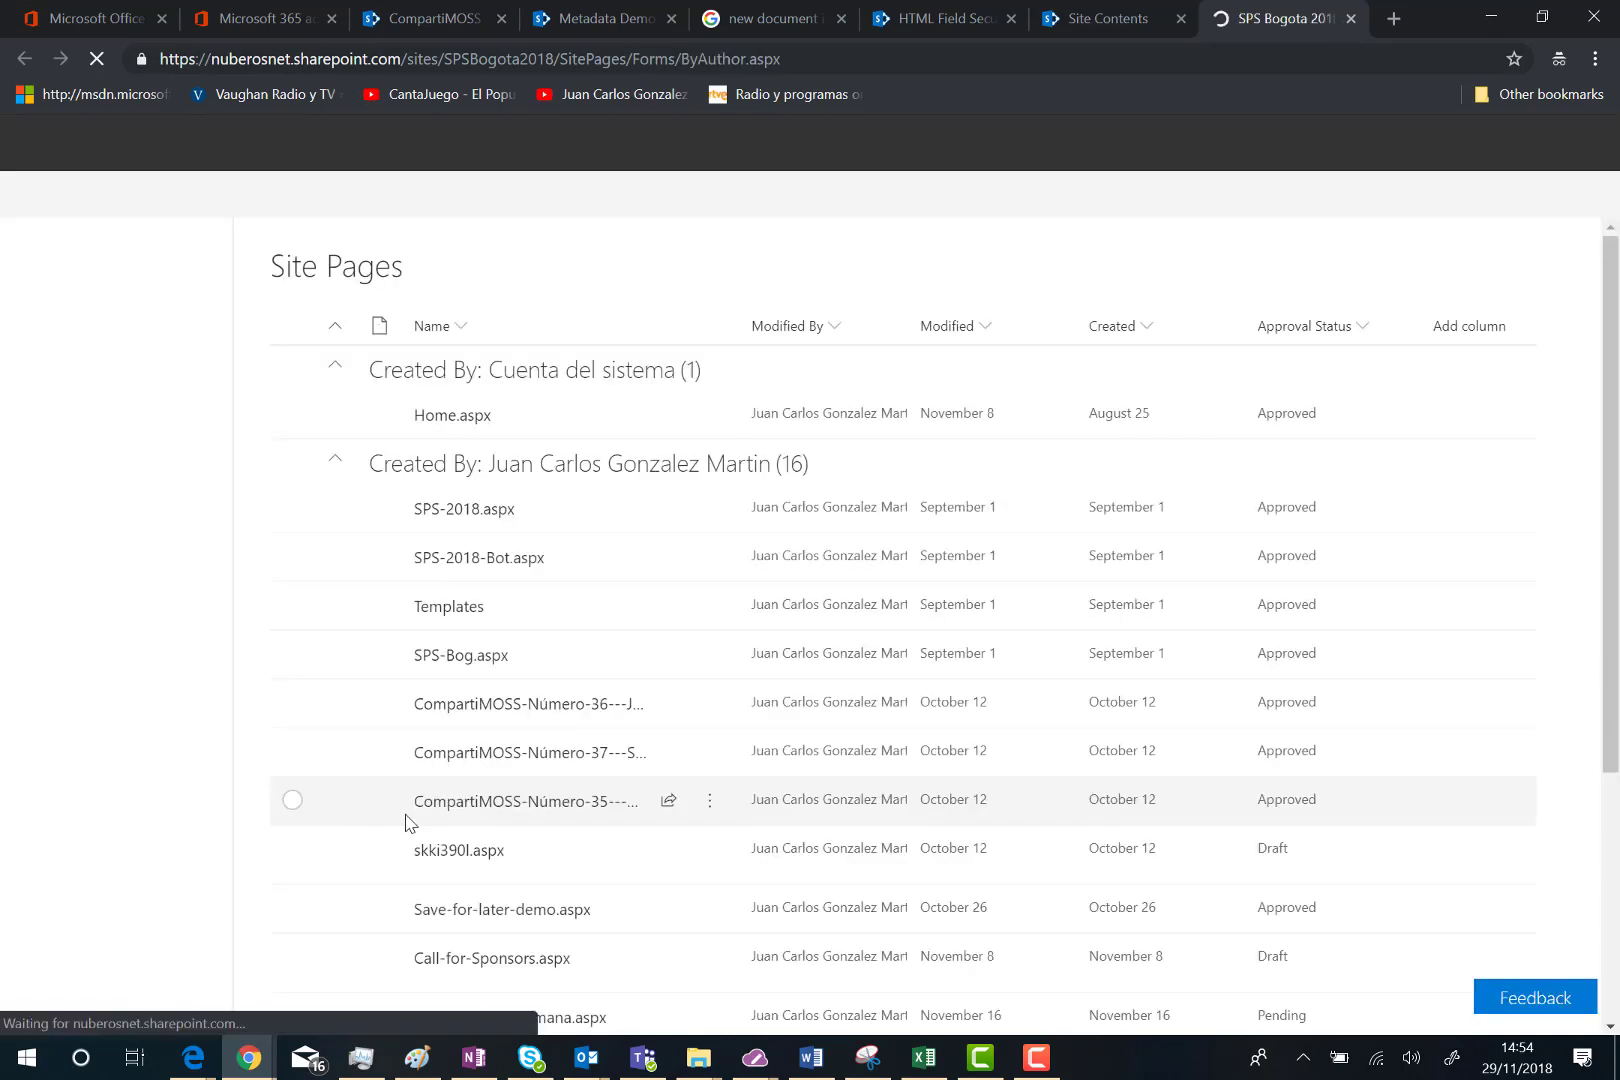
pyautogui.scroll(-3, 407, 830)
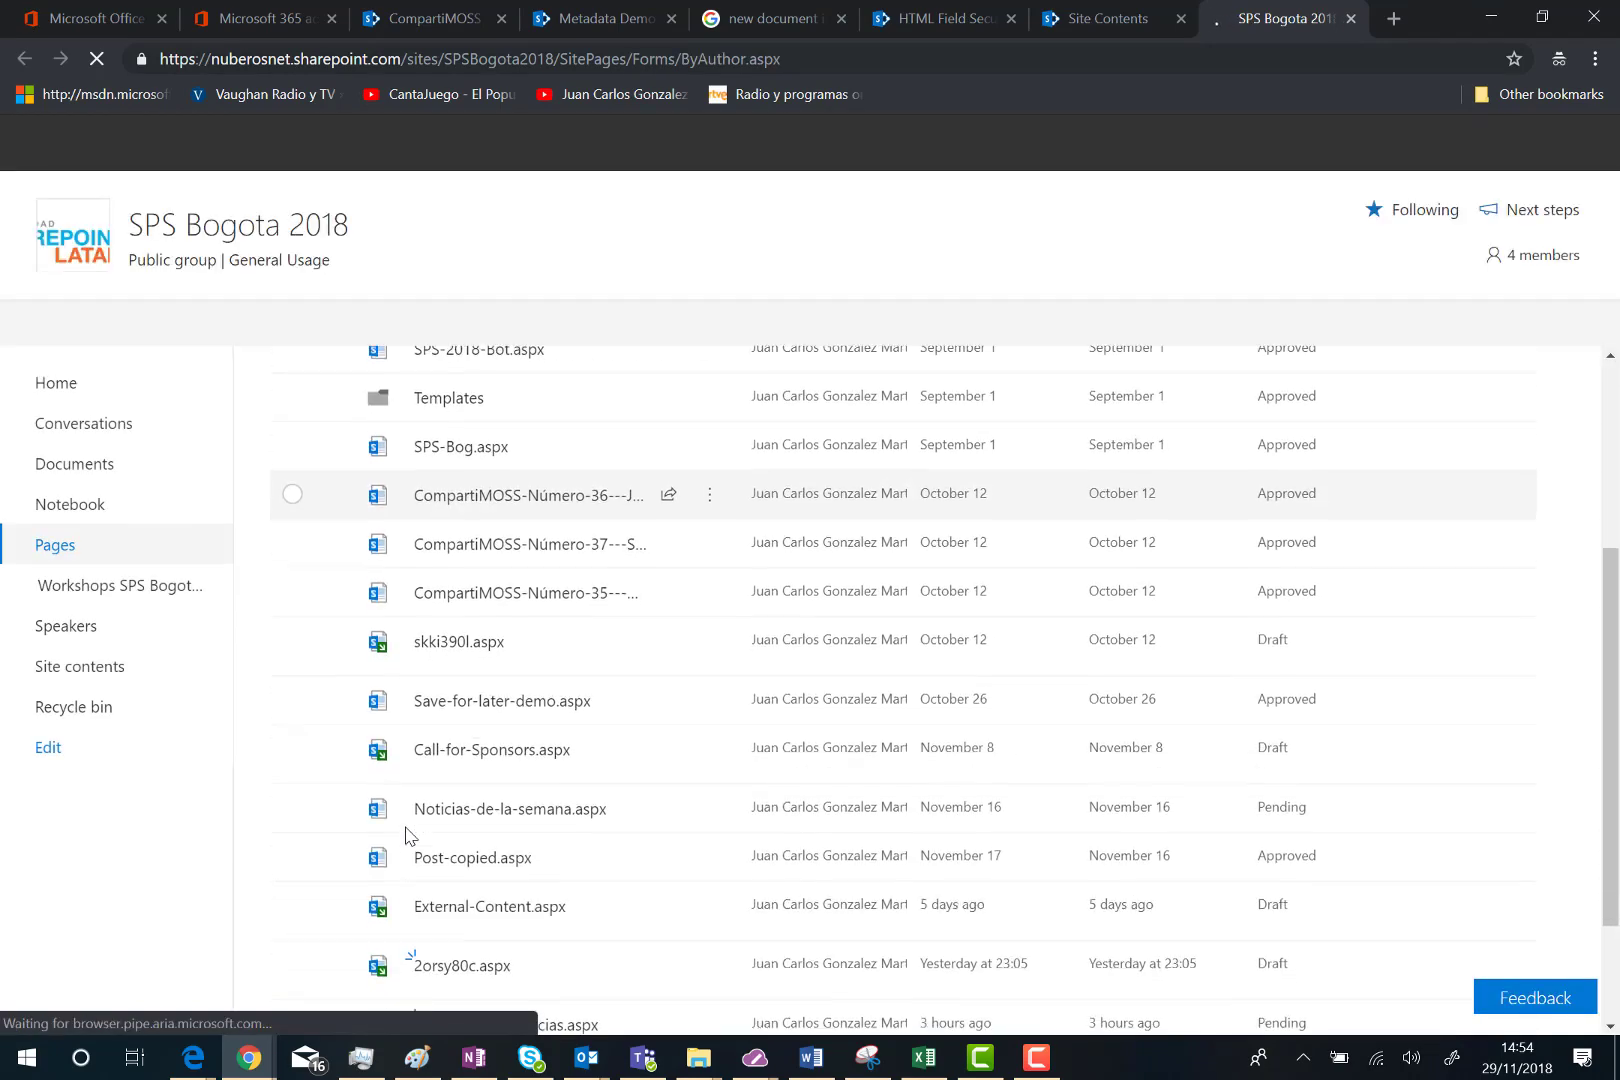
pyautogui.scroll(-2, 409, 839)
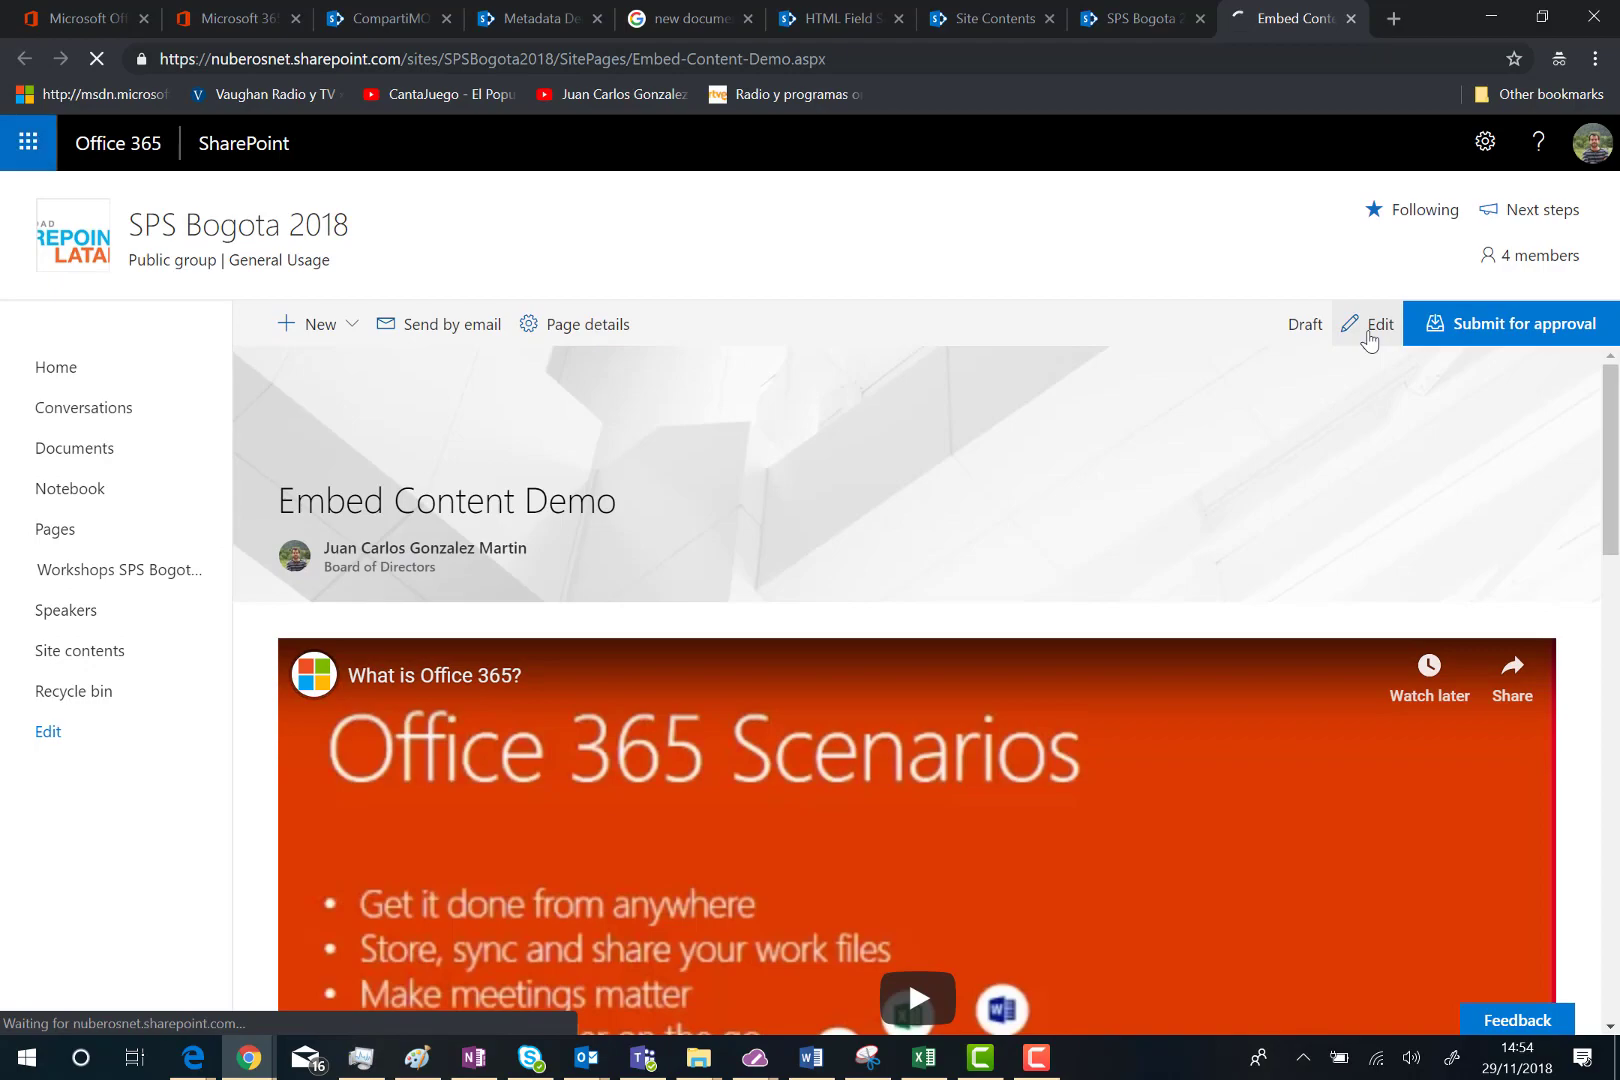
pyautogui.click(1367, 333)
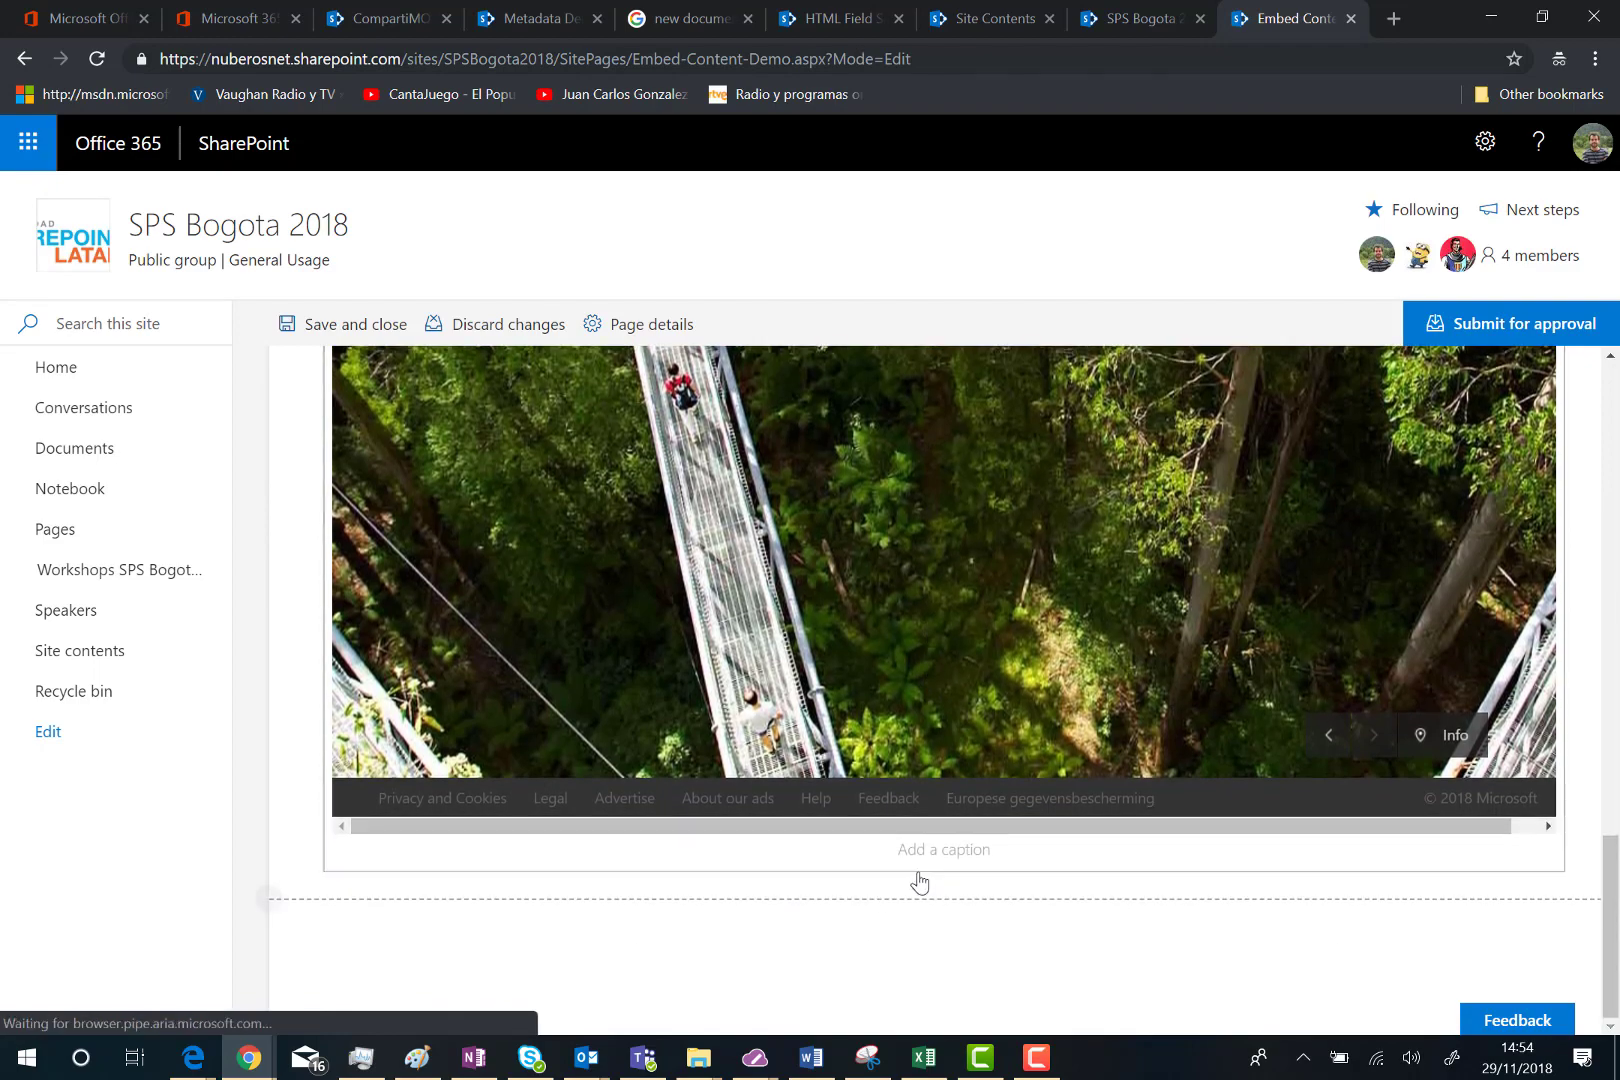
pyautogui.moveTo(900, 895)
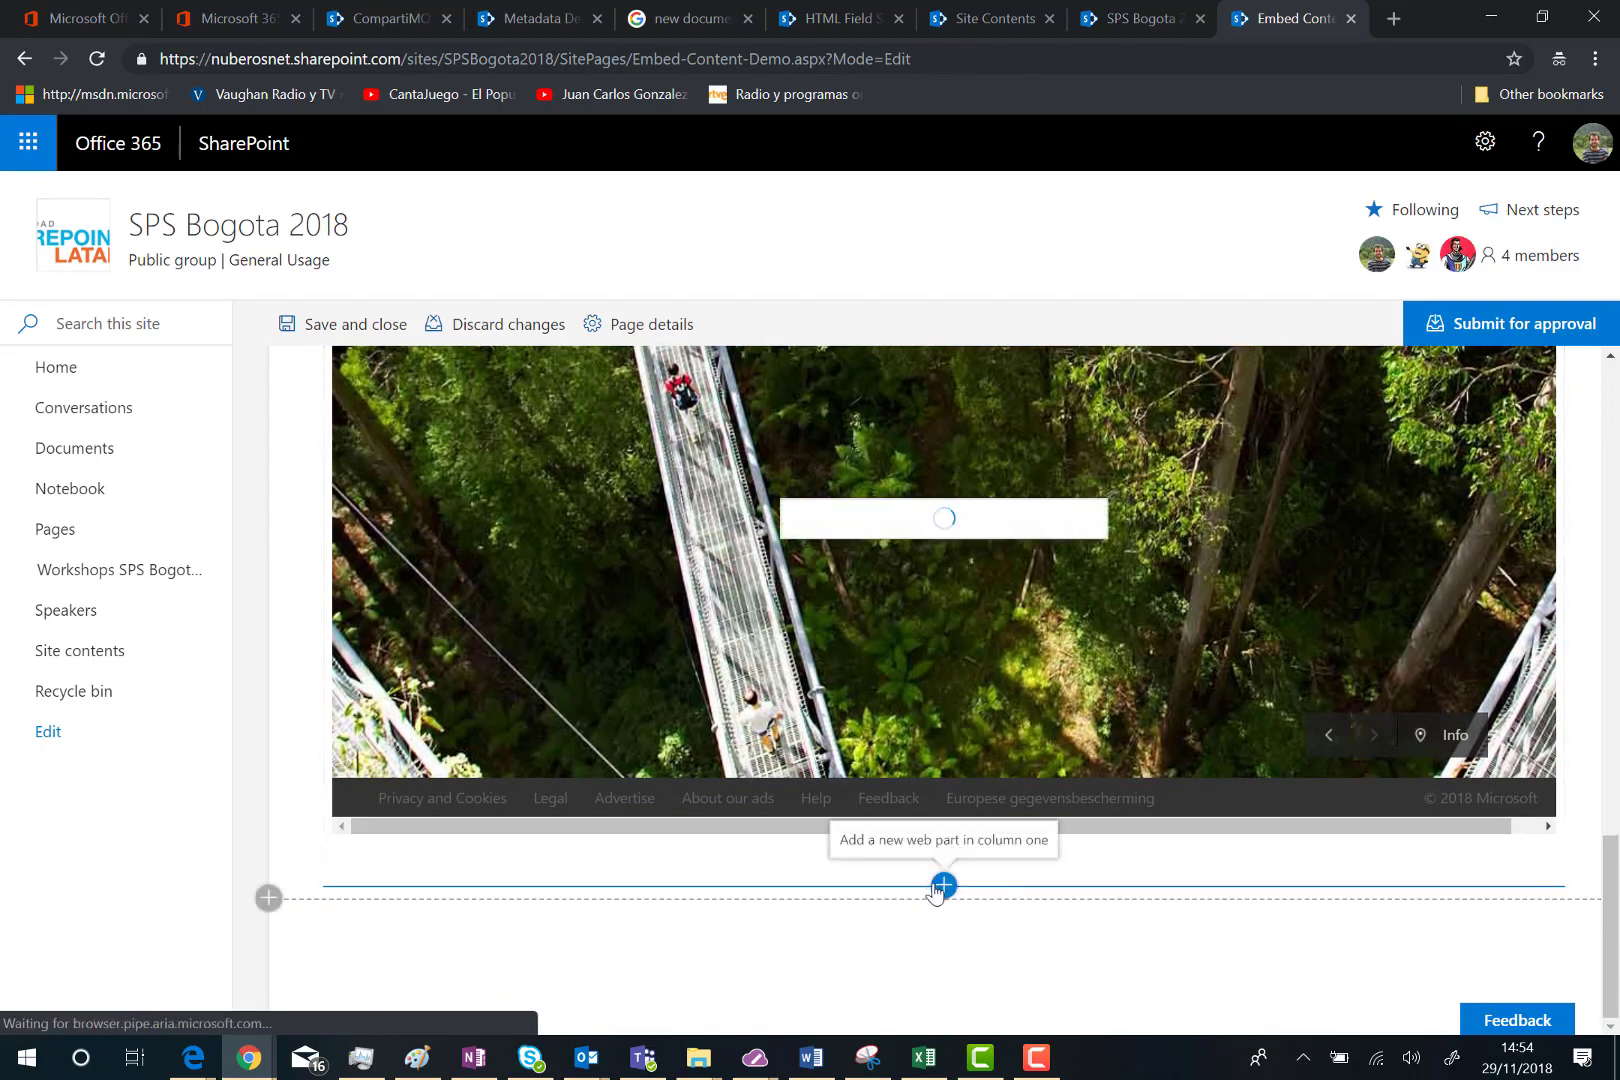
pyautogui.click(940, 886)
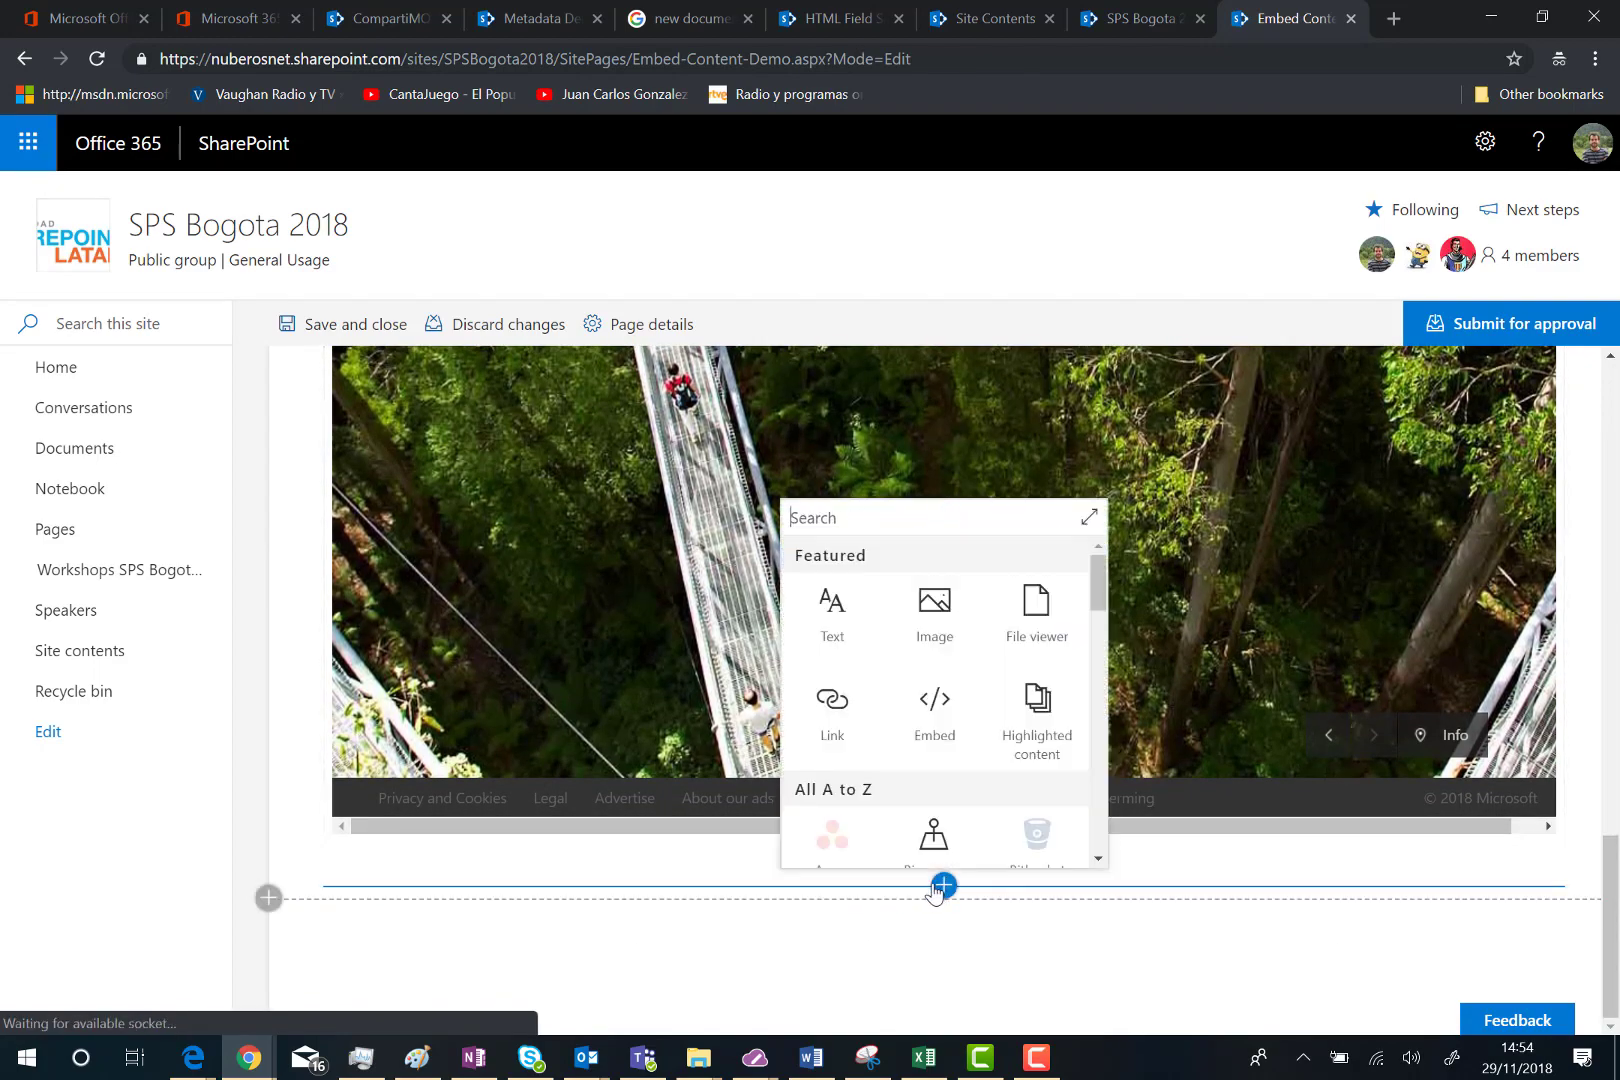
pyautogui.click(935, 705)
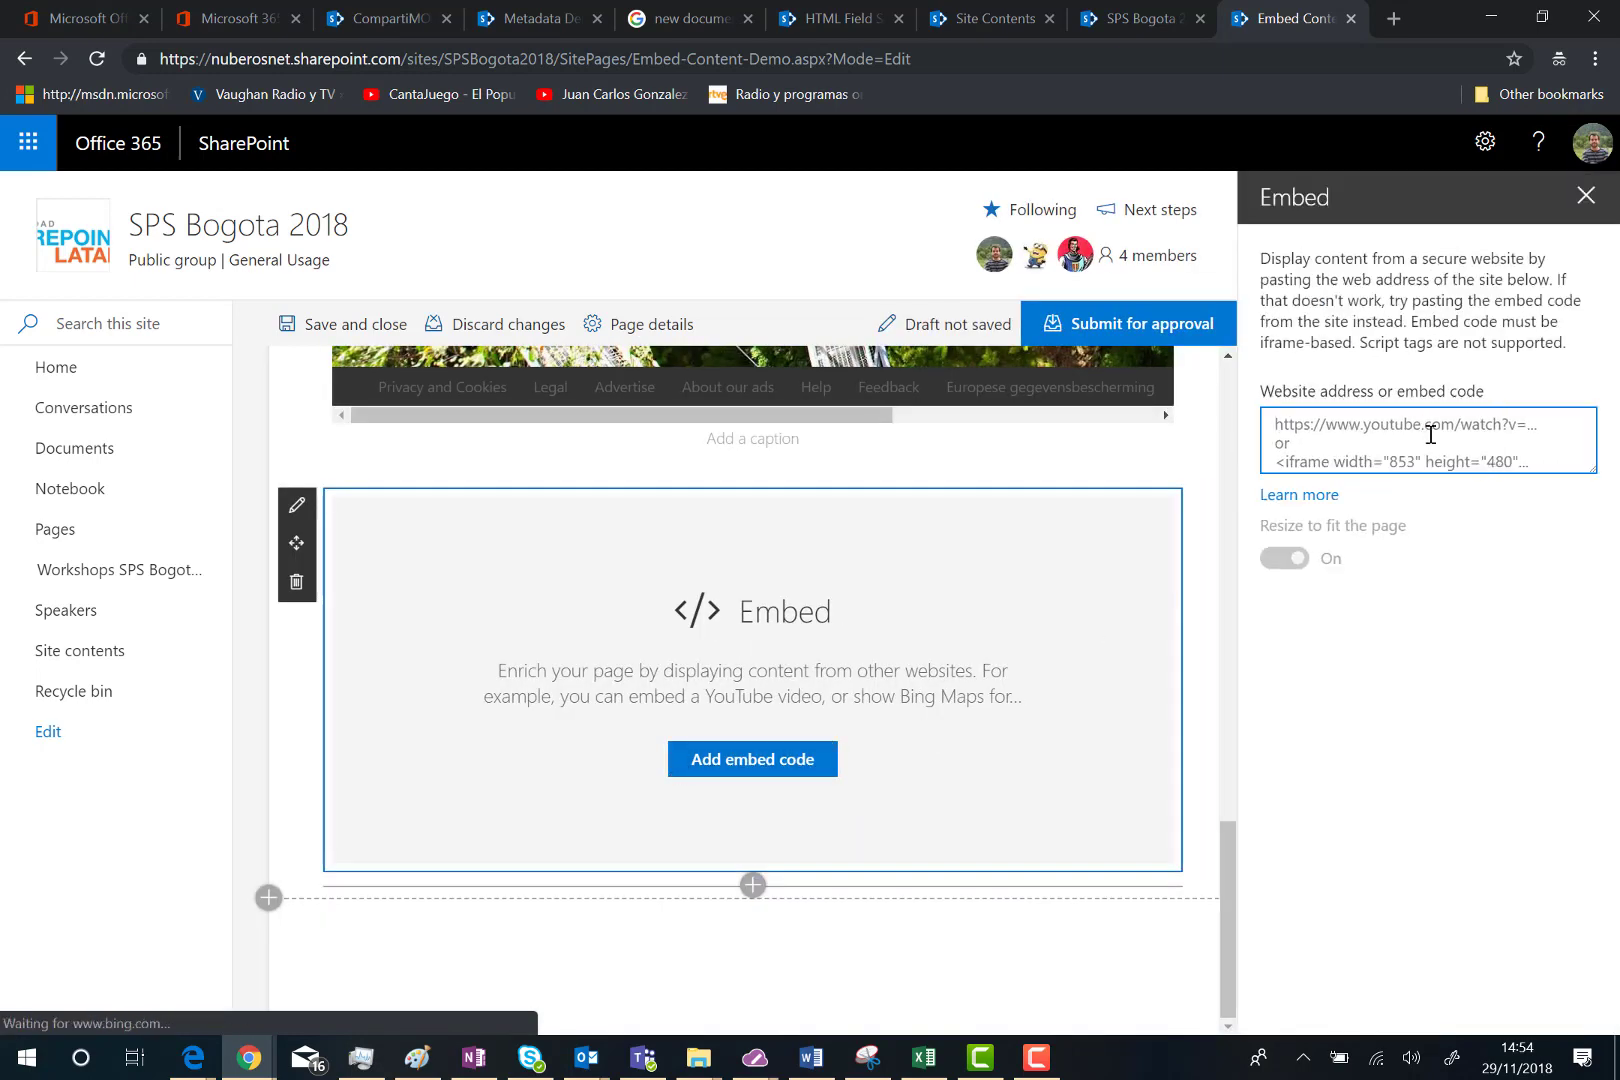
pyautogui.write('https://www.washingtonpost.com/')
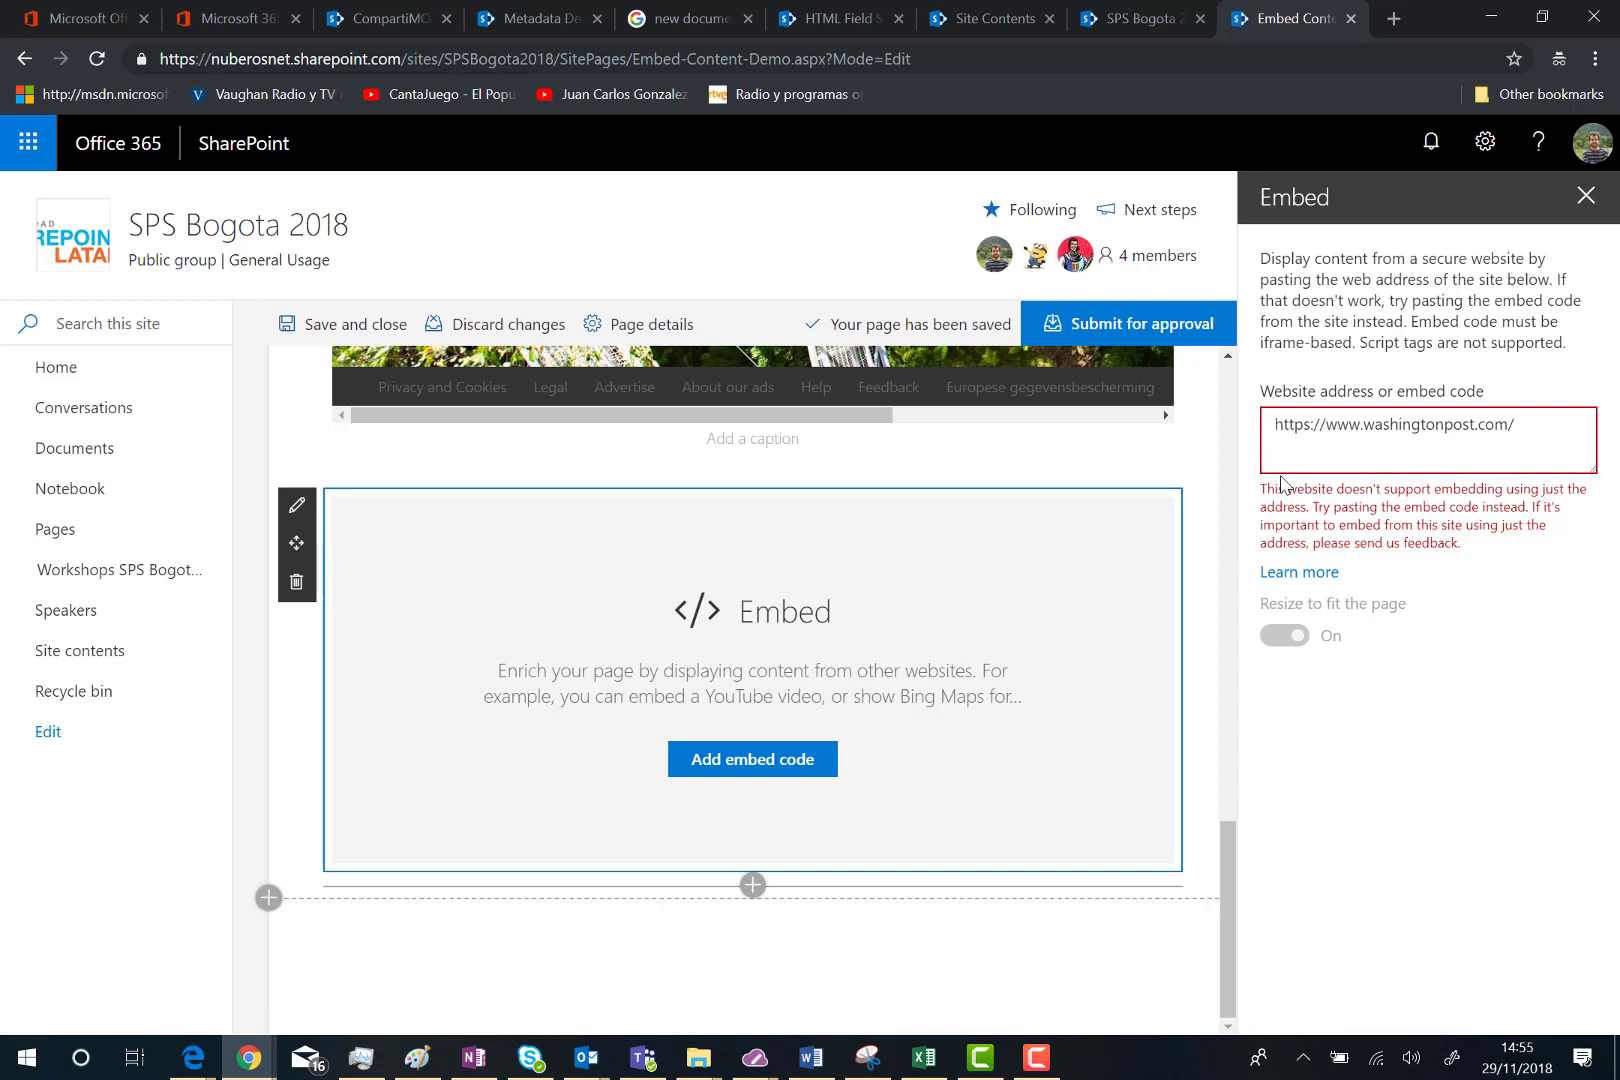
# Step: Wrap the Washington Post address in an 800 by 800 iframe tag in the embed box
pyautogui.press('Home')
pyautogui.write('<i')
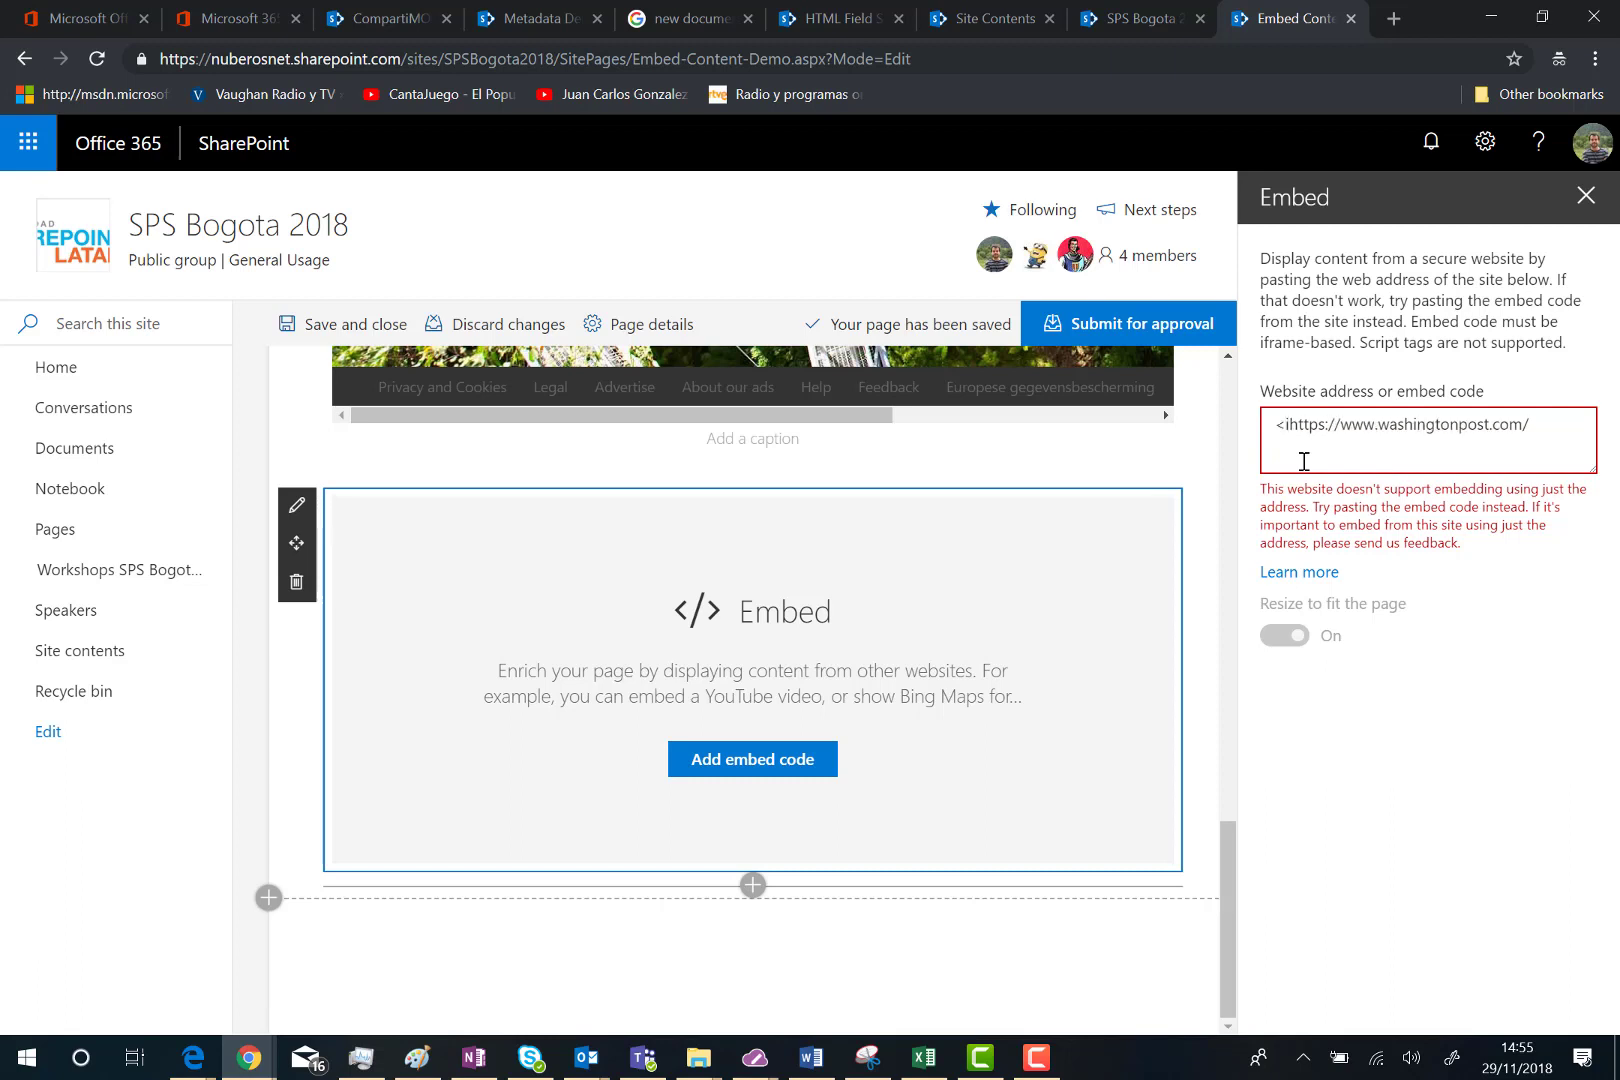
pyautogui.write('frame')
pyautogui.write(' src')
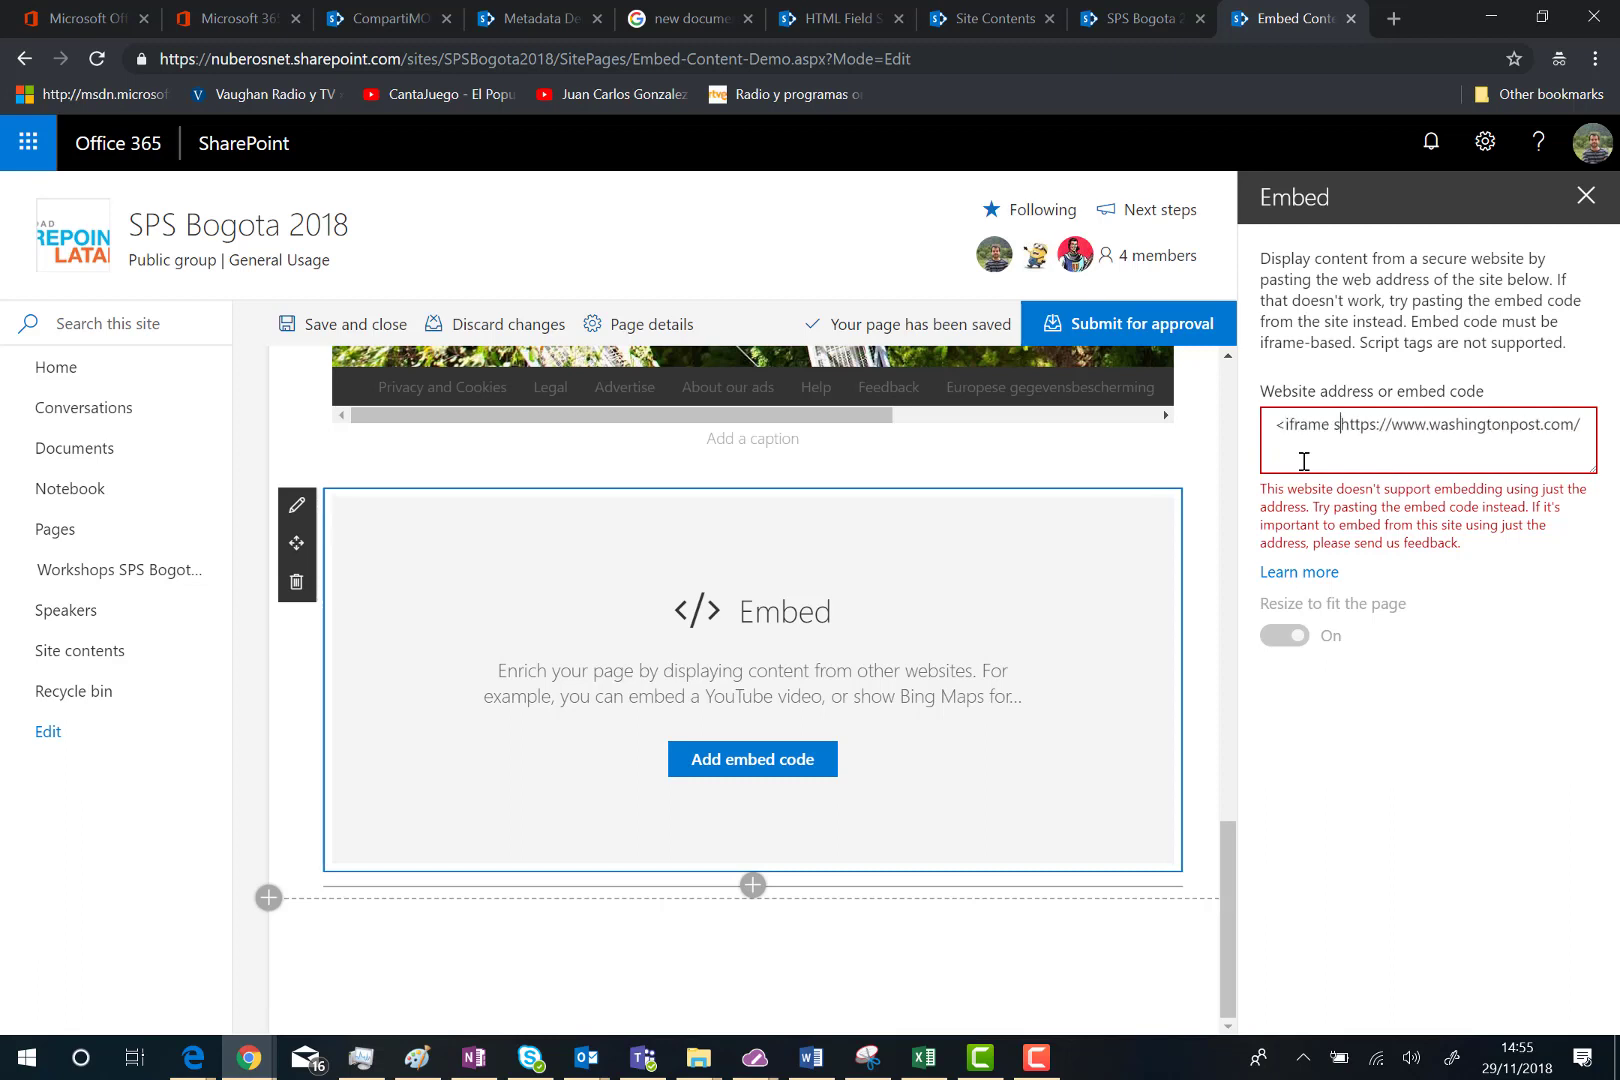
pyautogui.write('="https://www.washingtonpost.com/')
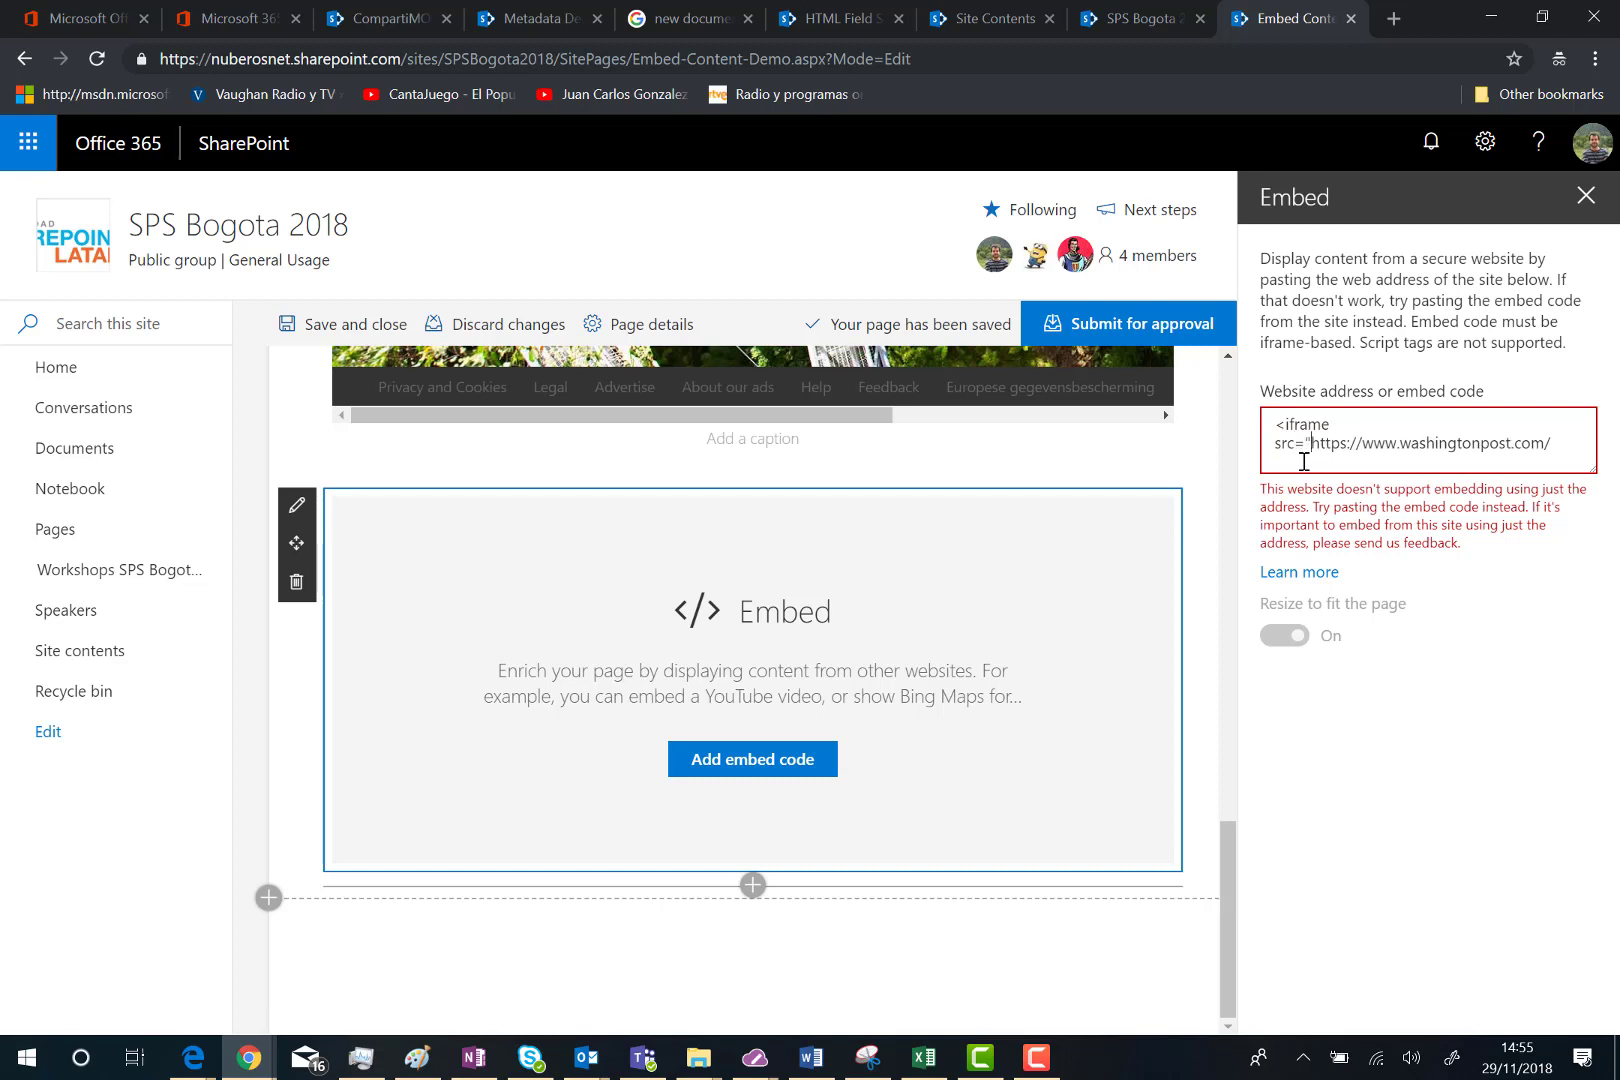
pyautogui.write('" width="800" height=')
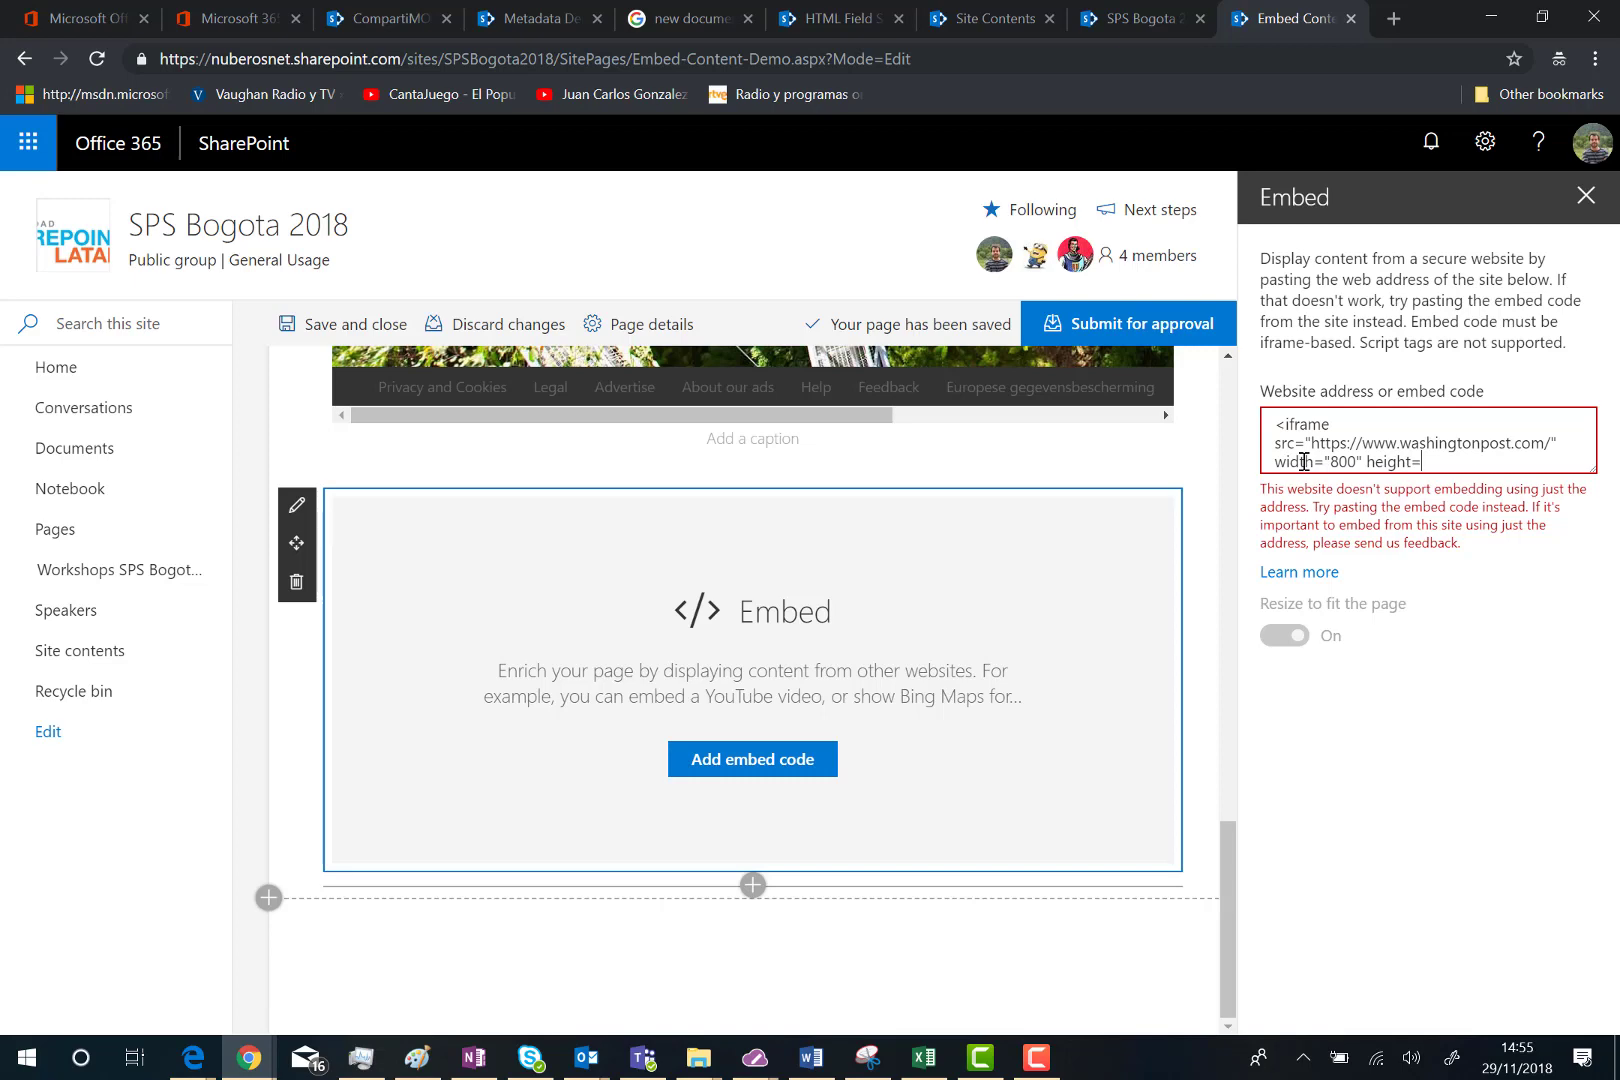
pyautogui.write('"800">')
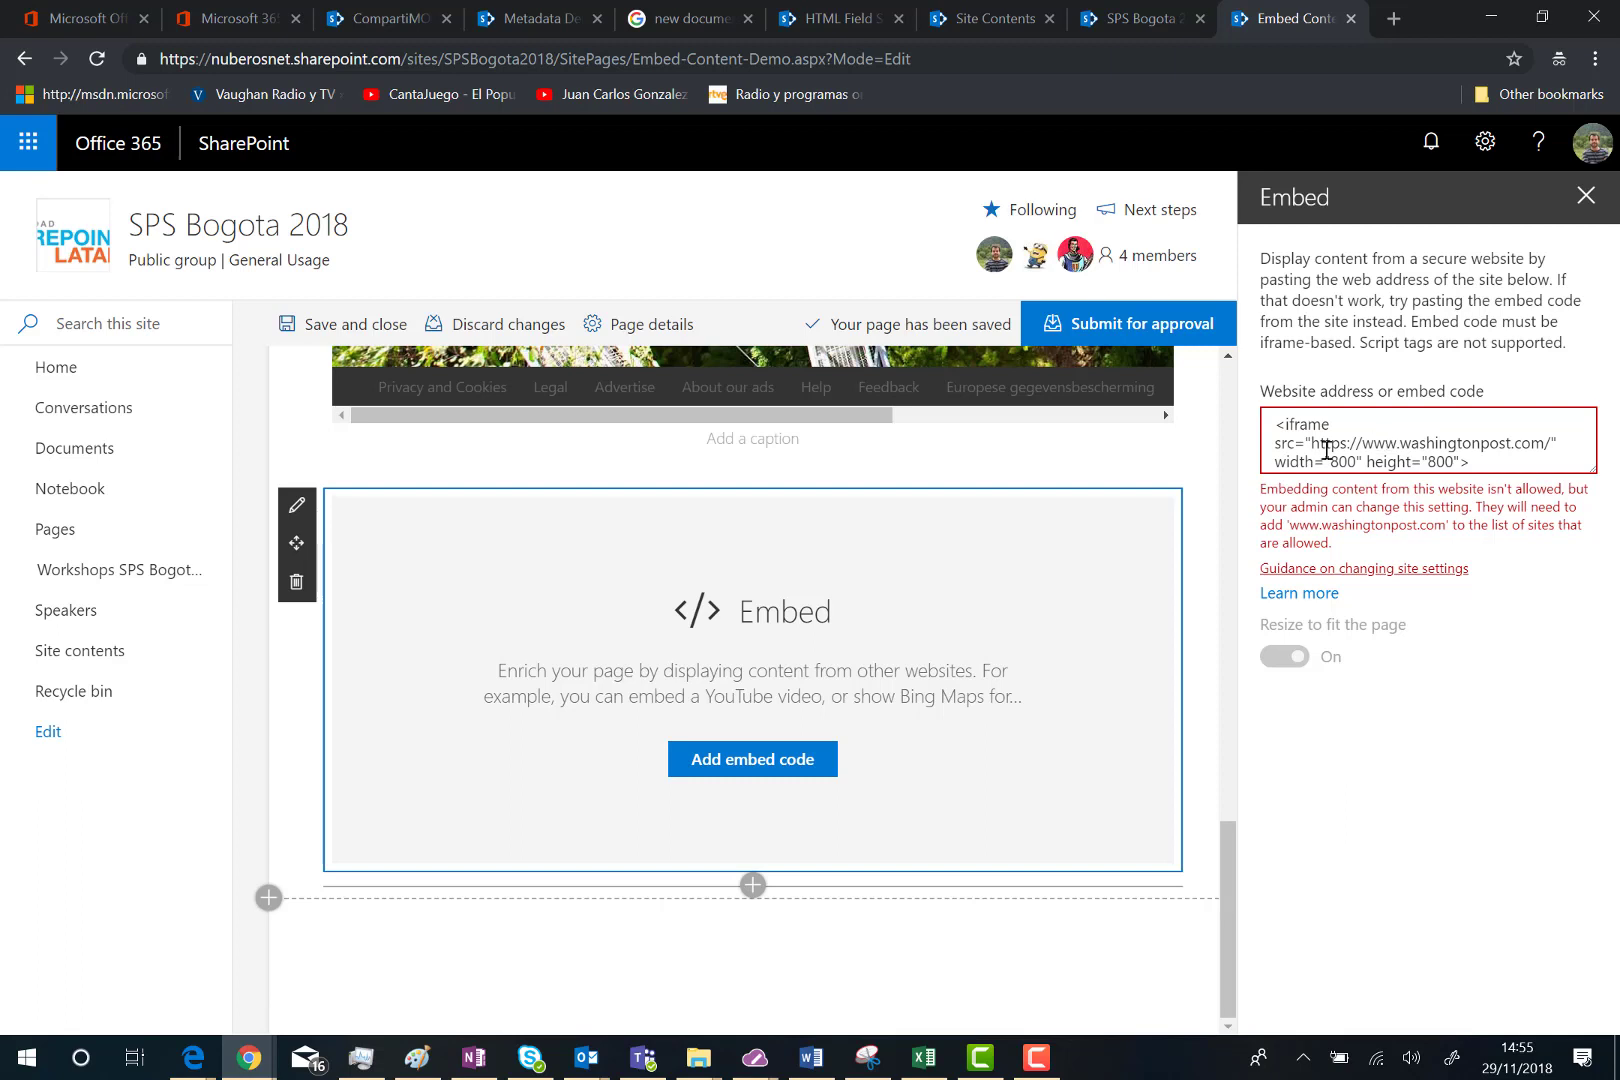
pyautogui.moveTo(1332, 424); pyautogui.dragTo(1263, 427)
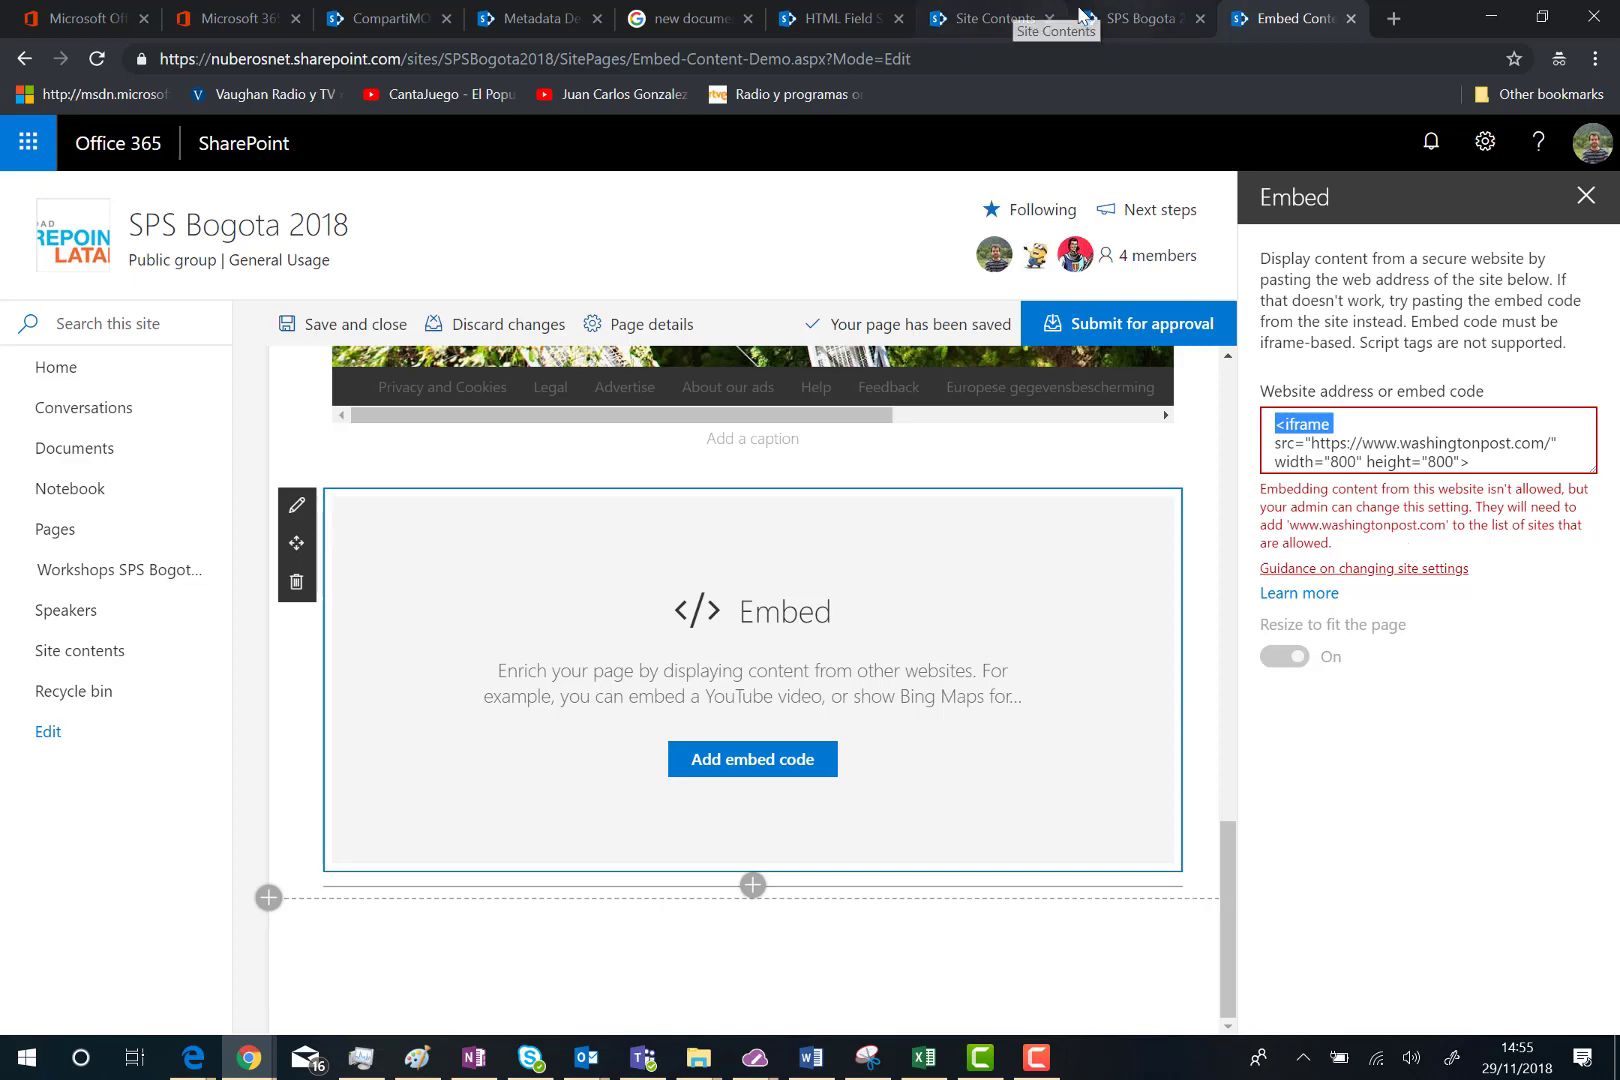
# Step: Go to HTML Field Security and paste the Washington Post address into the allowed-domain box
pyautogui.click(1015, 18)
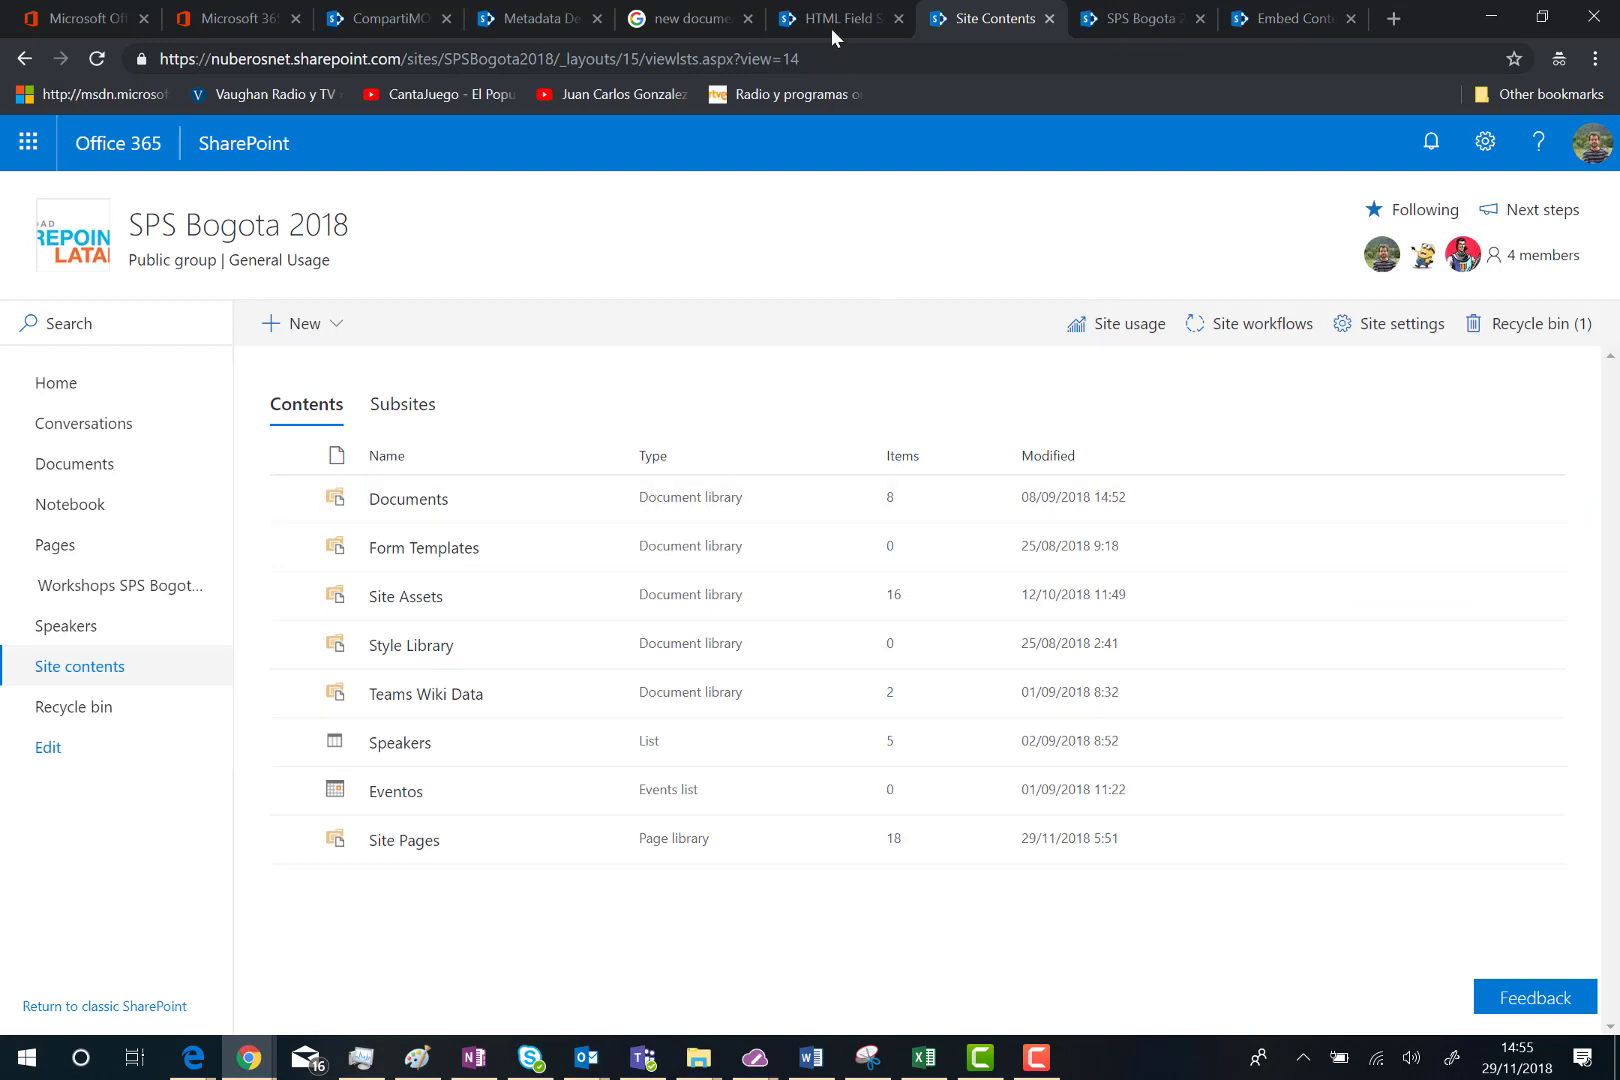
pyautogui.click(832, 28)
pyautogui.click(805, 488)
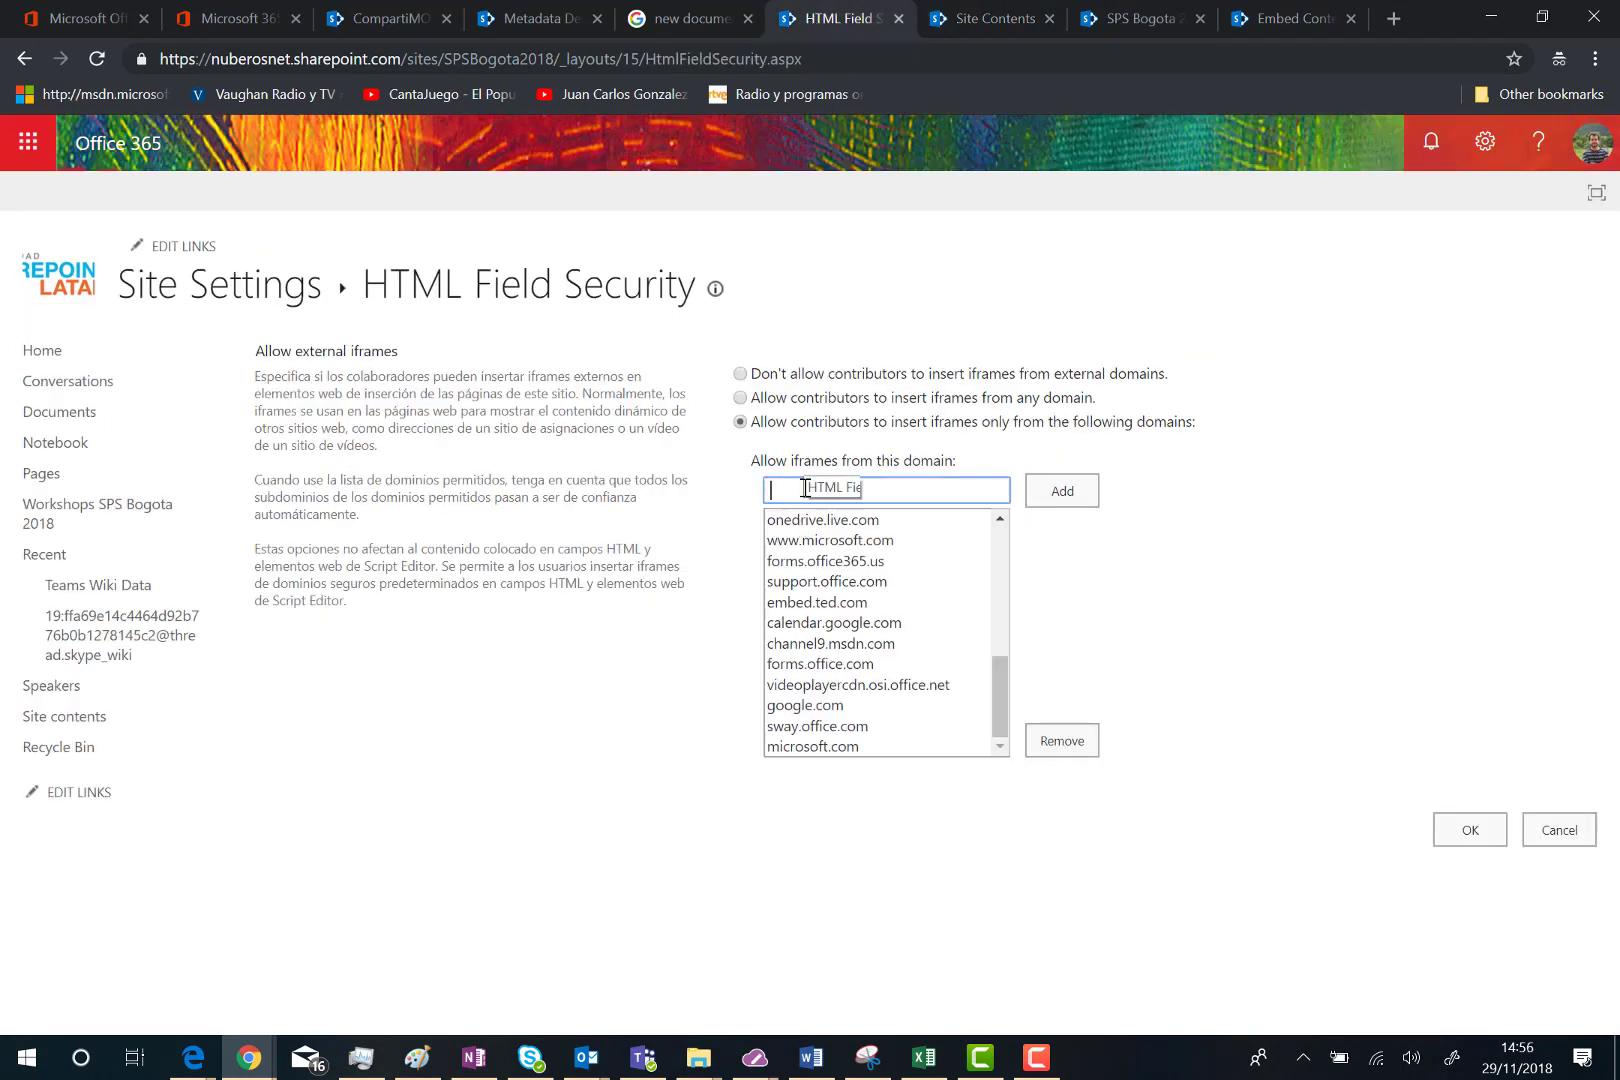
pyautogui.write('https://www.washingtonpost.com/')
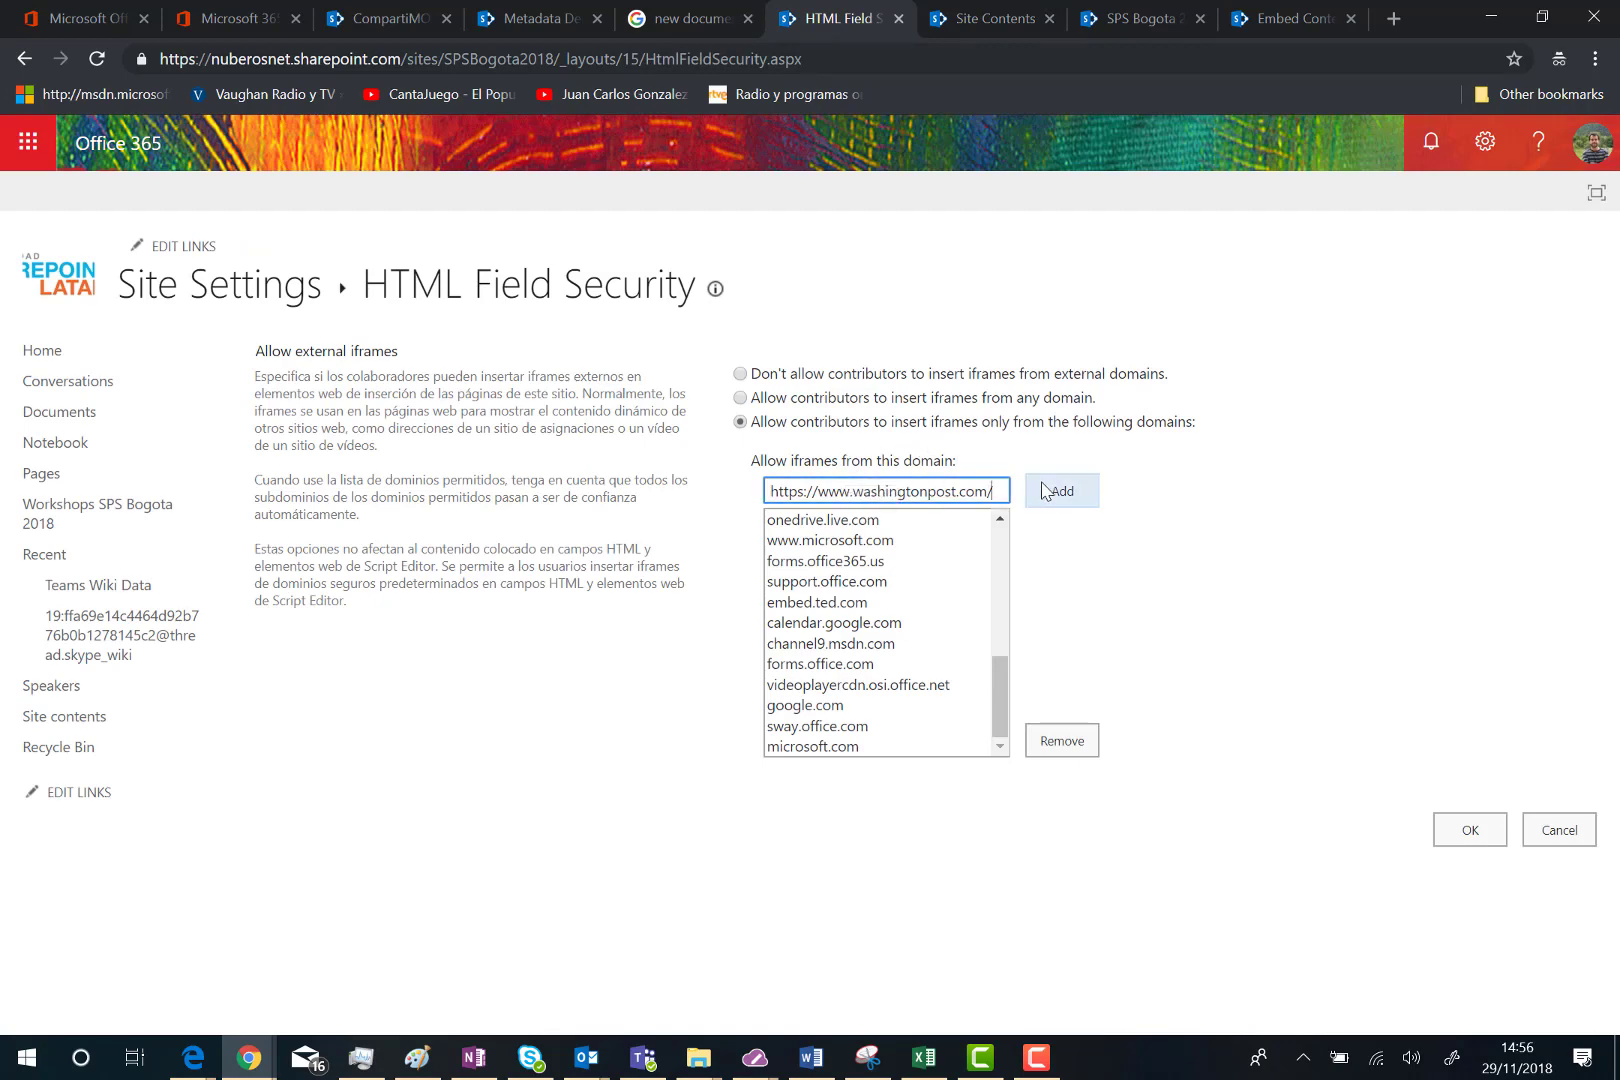
# Step: Trim the entry to washingtonpost.com, add it to allowed iframe domains, and save with OK
pyautogui.click(1070, 490)
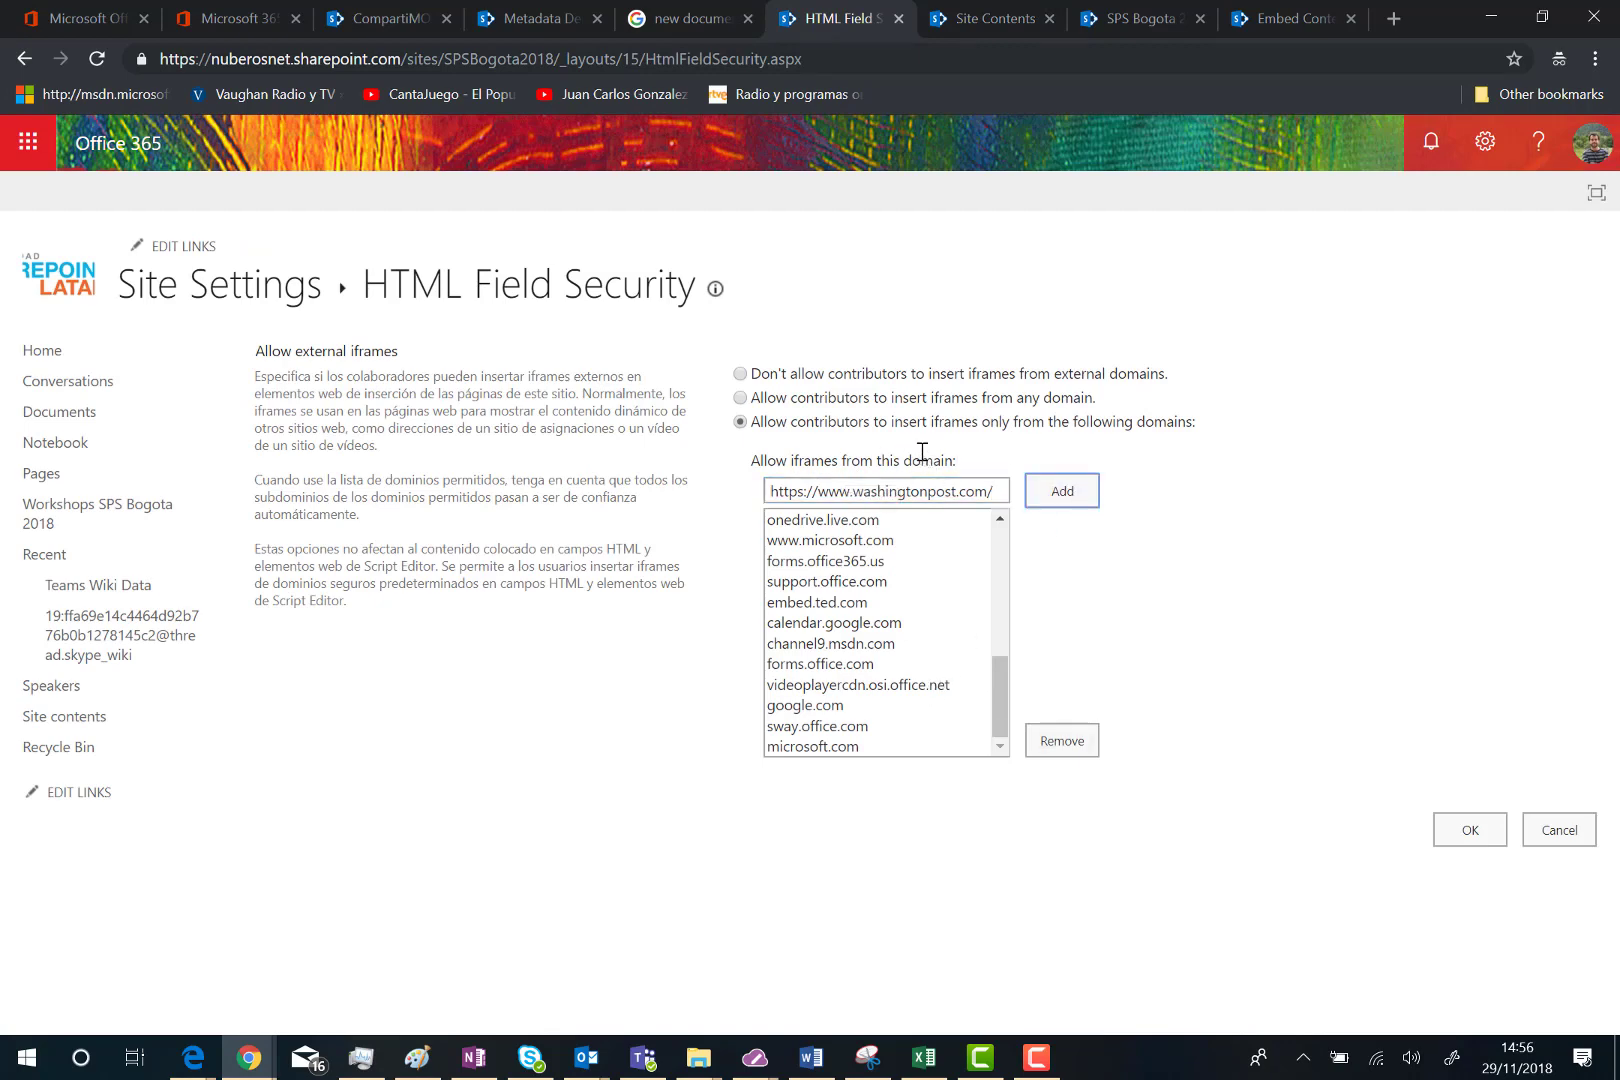
pyautogui.click(857, 495)
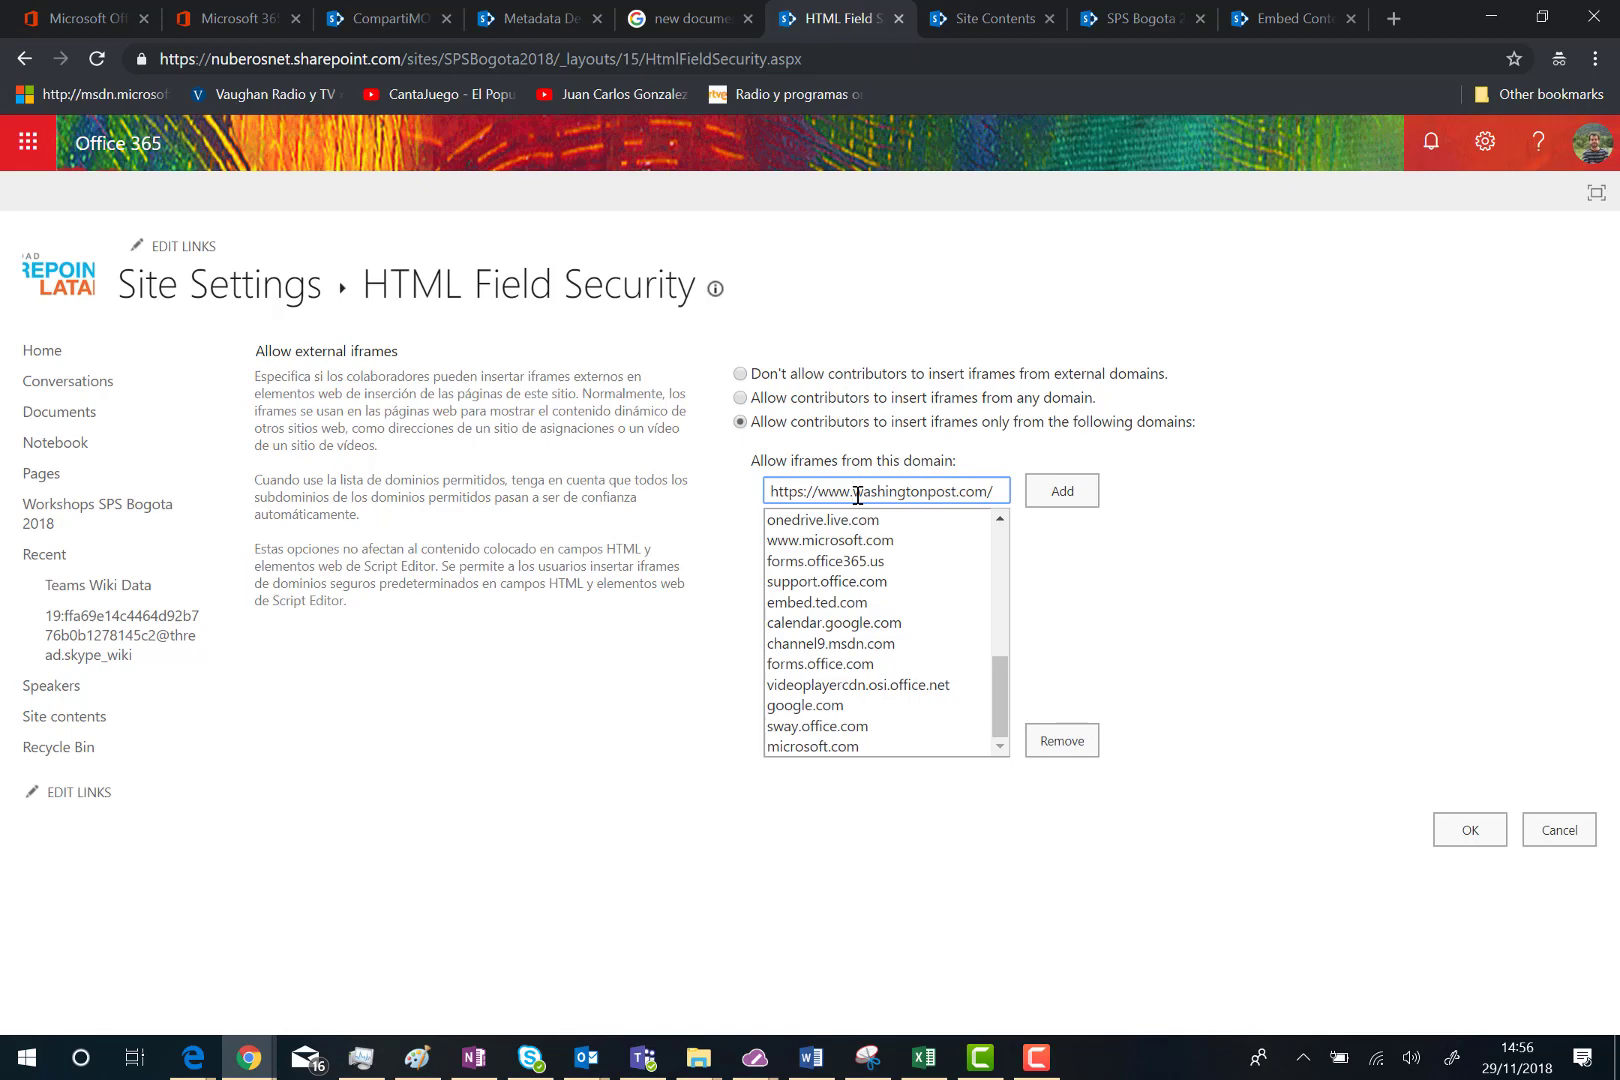
pyautogui.moveTo(855, 490); pyautogui.dragTo(680, 473)
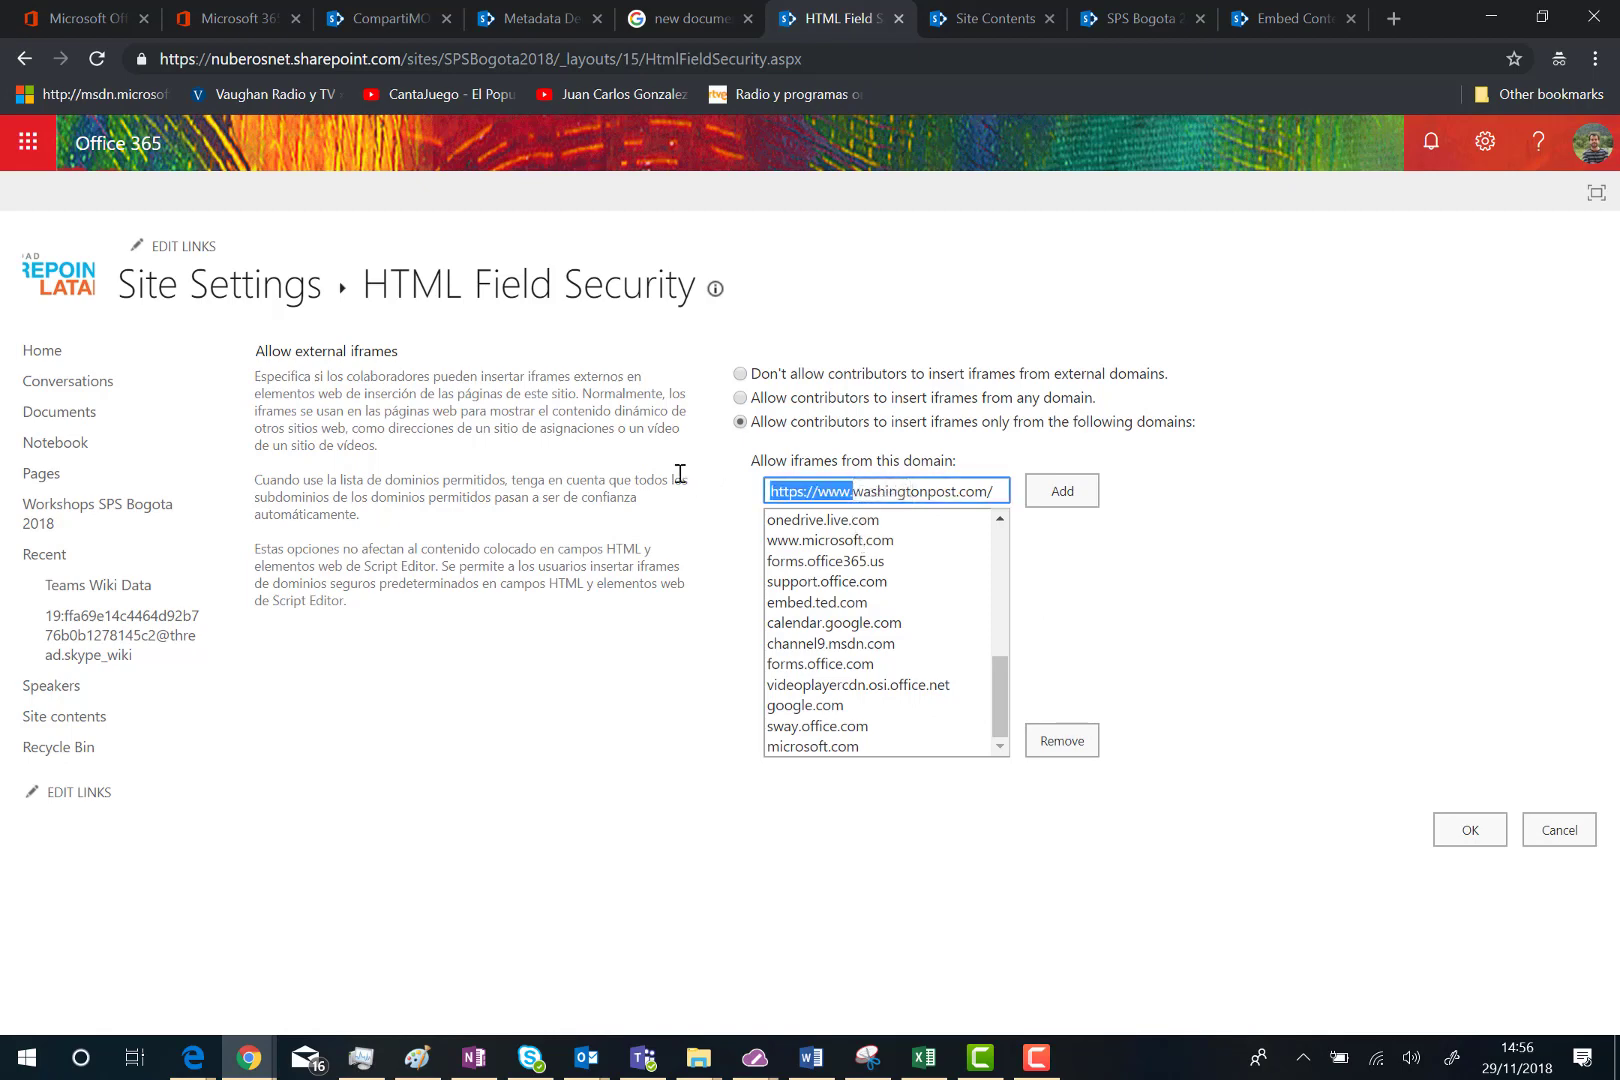
pyautogui.press('BackSpace')
pyautogui.click(928, 497)
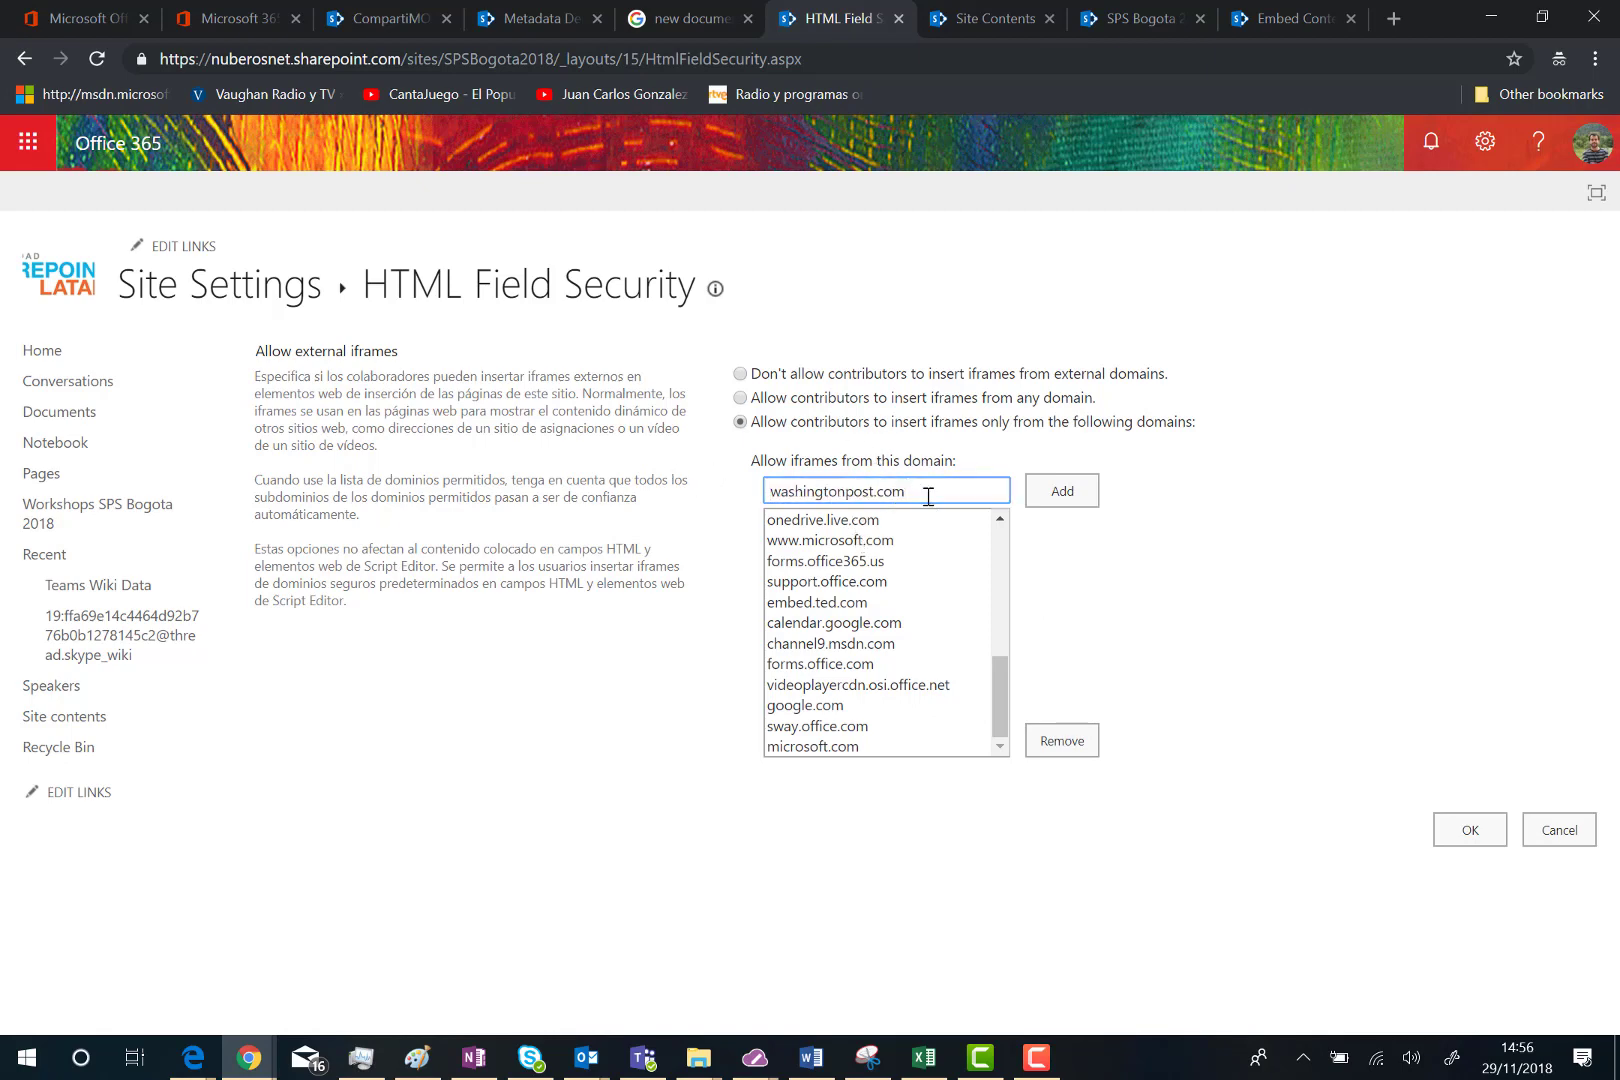
pyautogui.click(1050, 491)
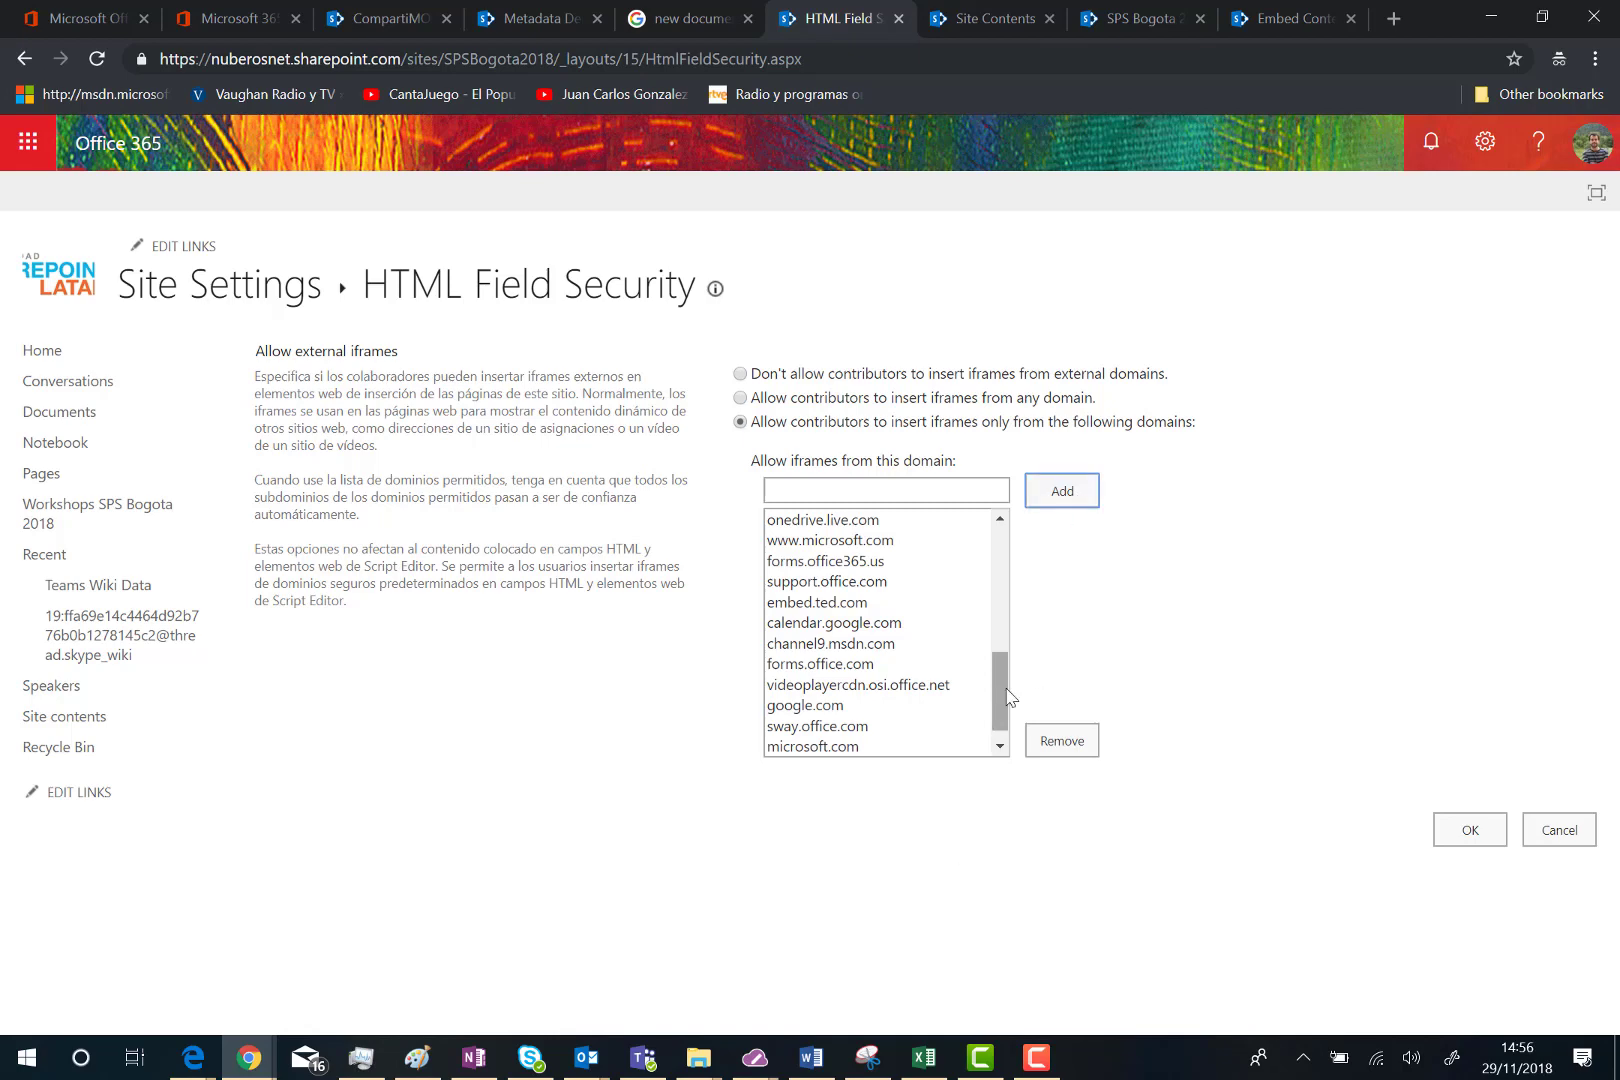
pyautogui.moveTo(1000, 694); pyautogui.dragTo(1000, 720)
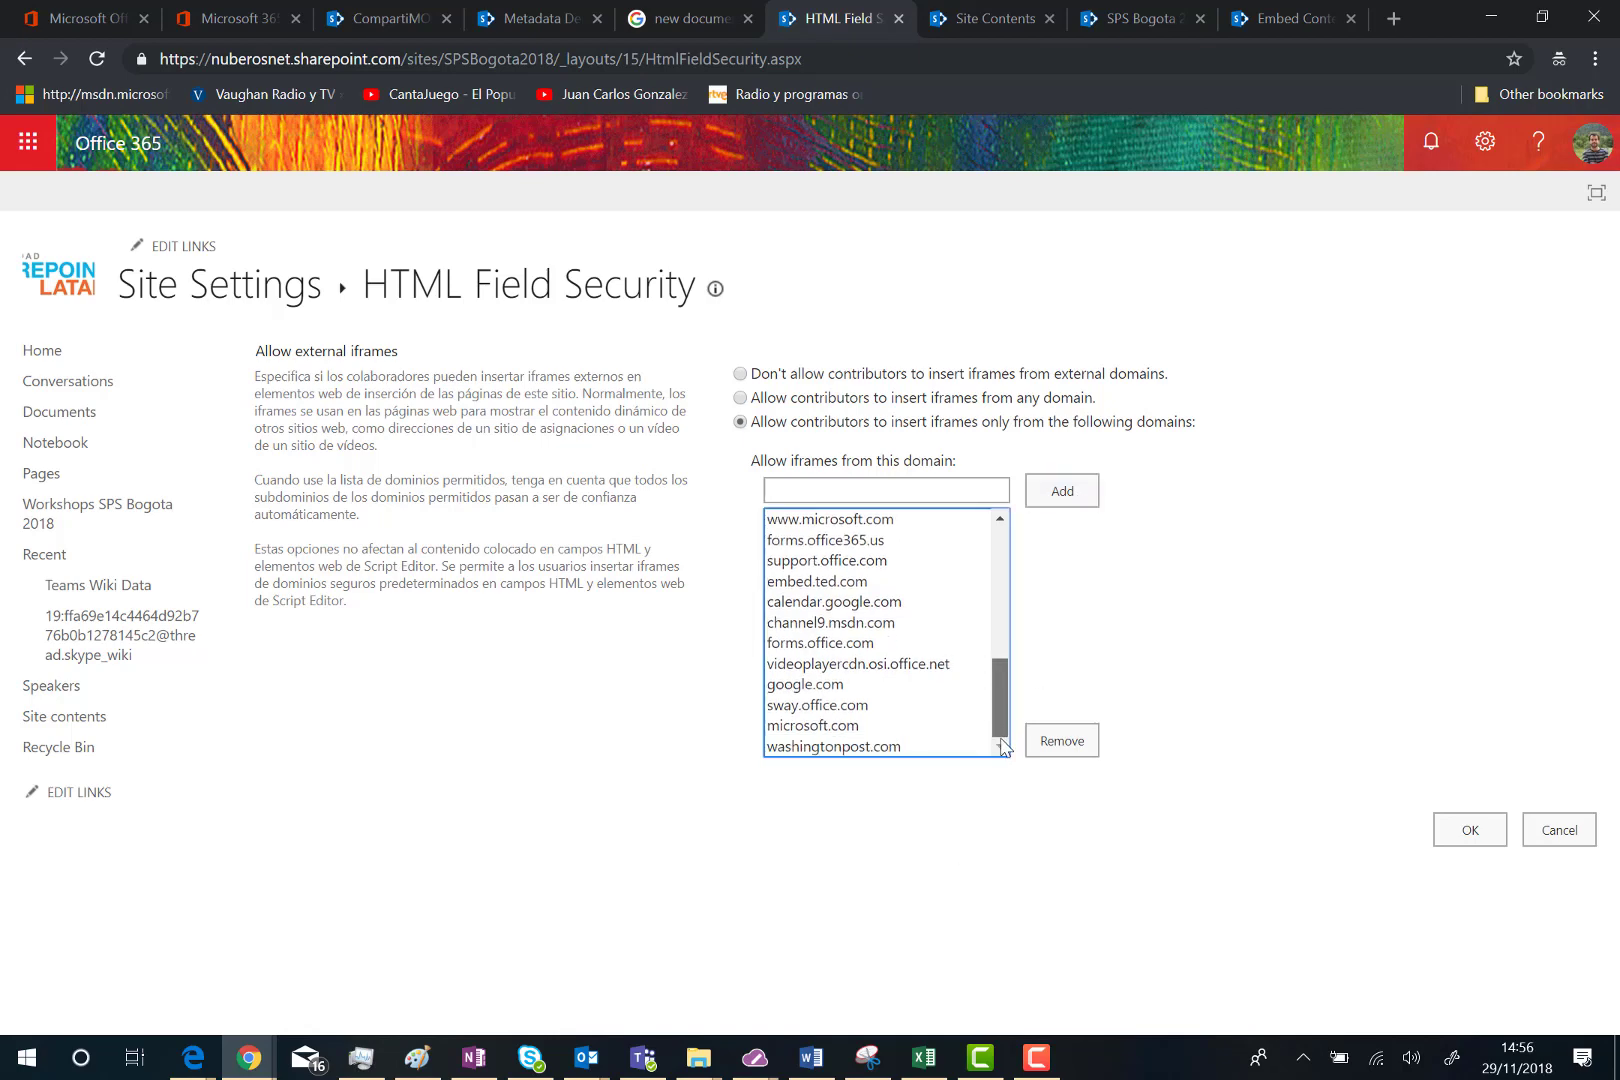
pyautogui.click(1462, 830)
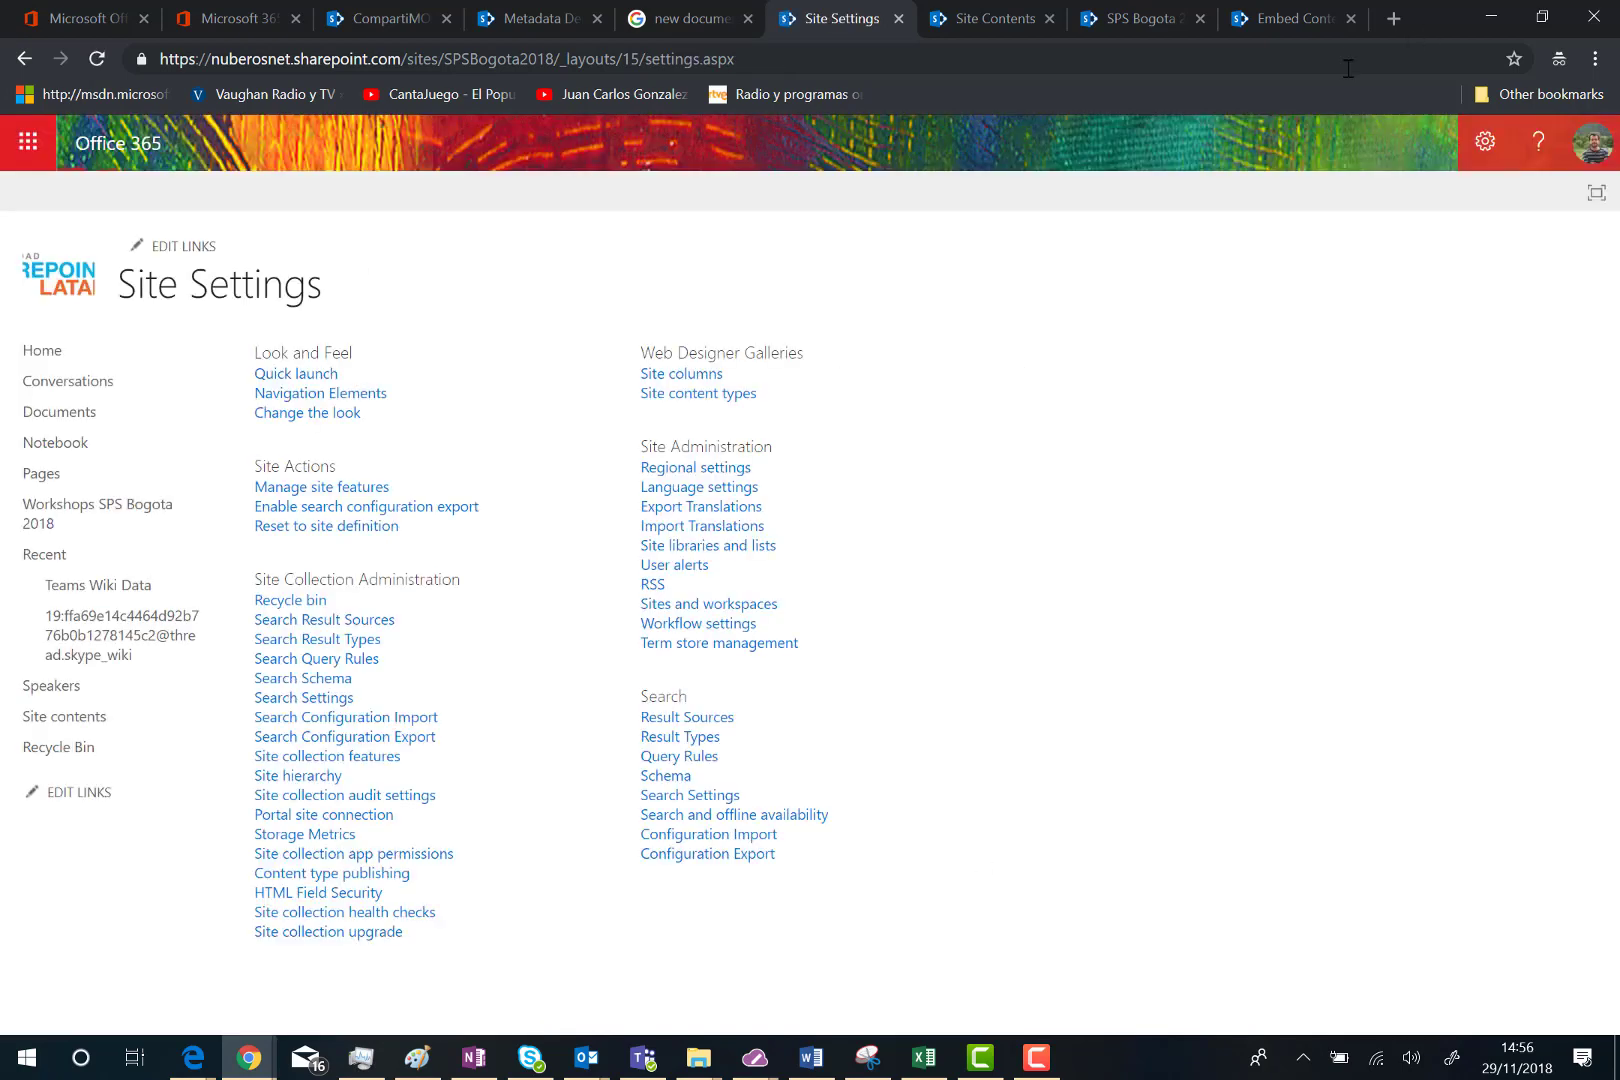
# Step: Back on the Embed Content Demo page, replace the embed code with the same pasted iframe code
pyautogui.click(1292, 18)
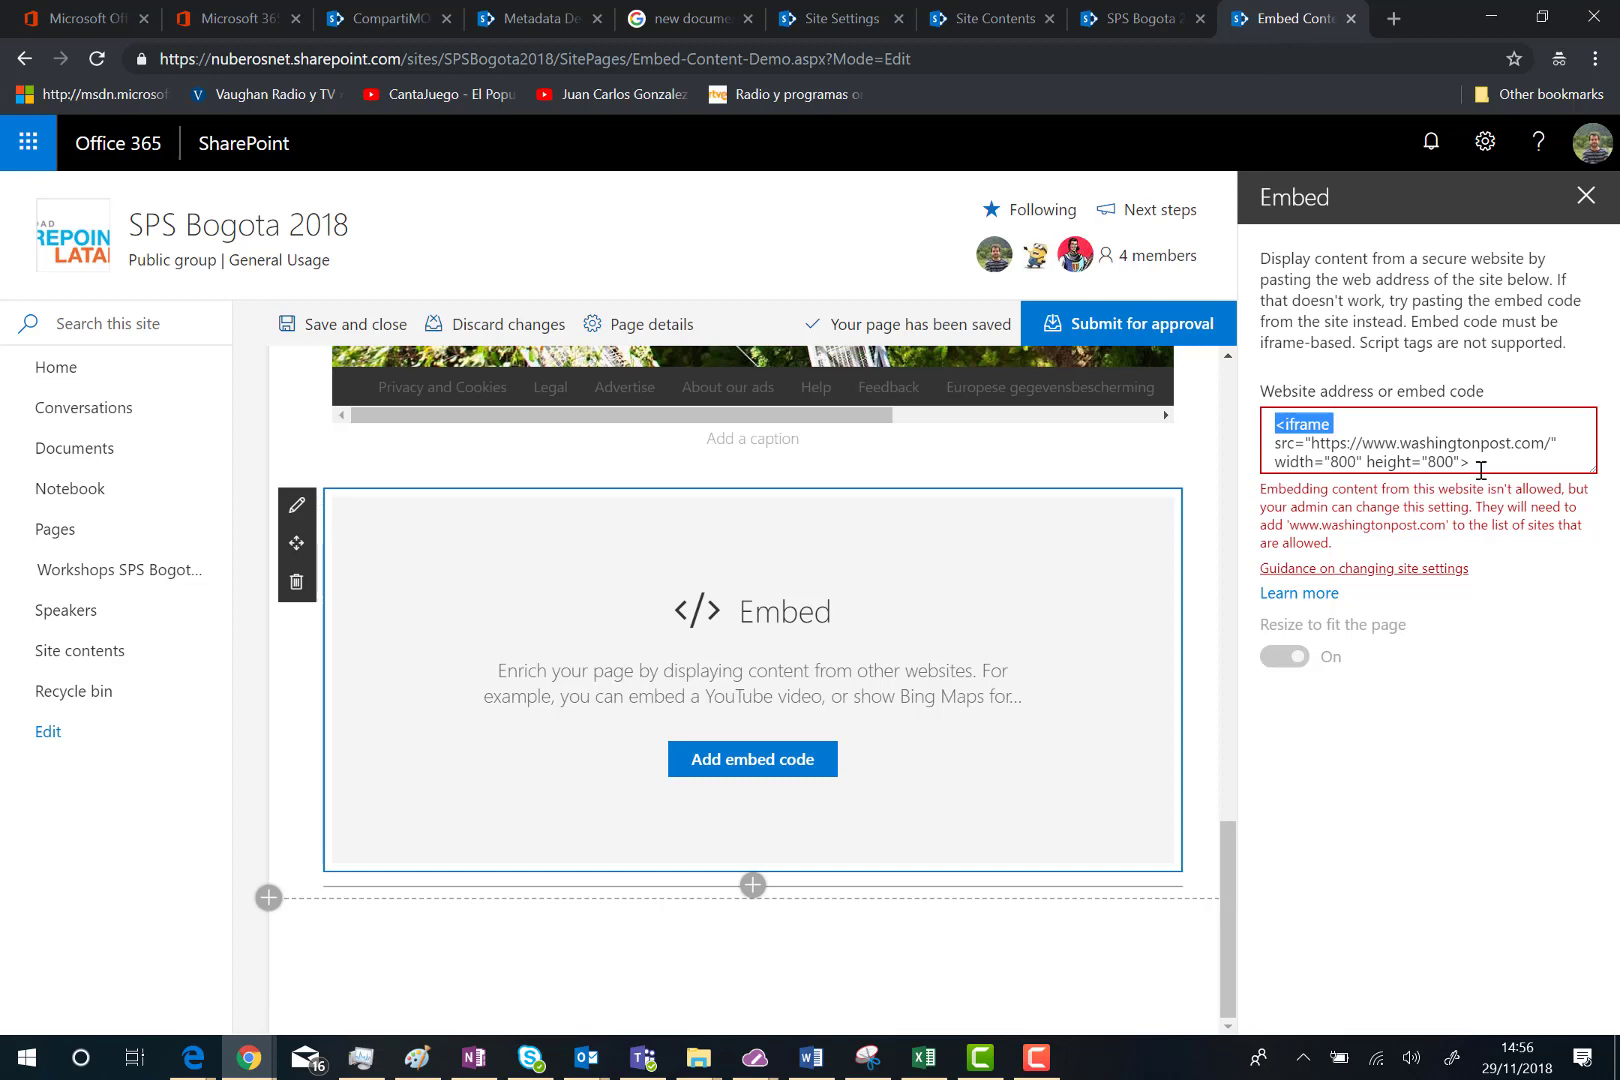
pyautogui.hotkey('ctrl', 'a')
pyautogui.hotkey('ctrl', 'c')
pyautogui.press('Delete')
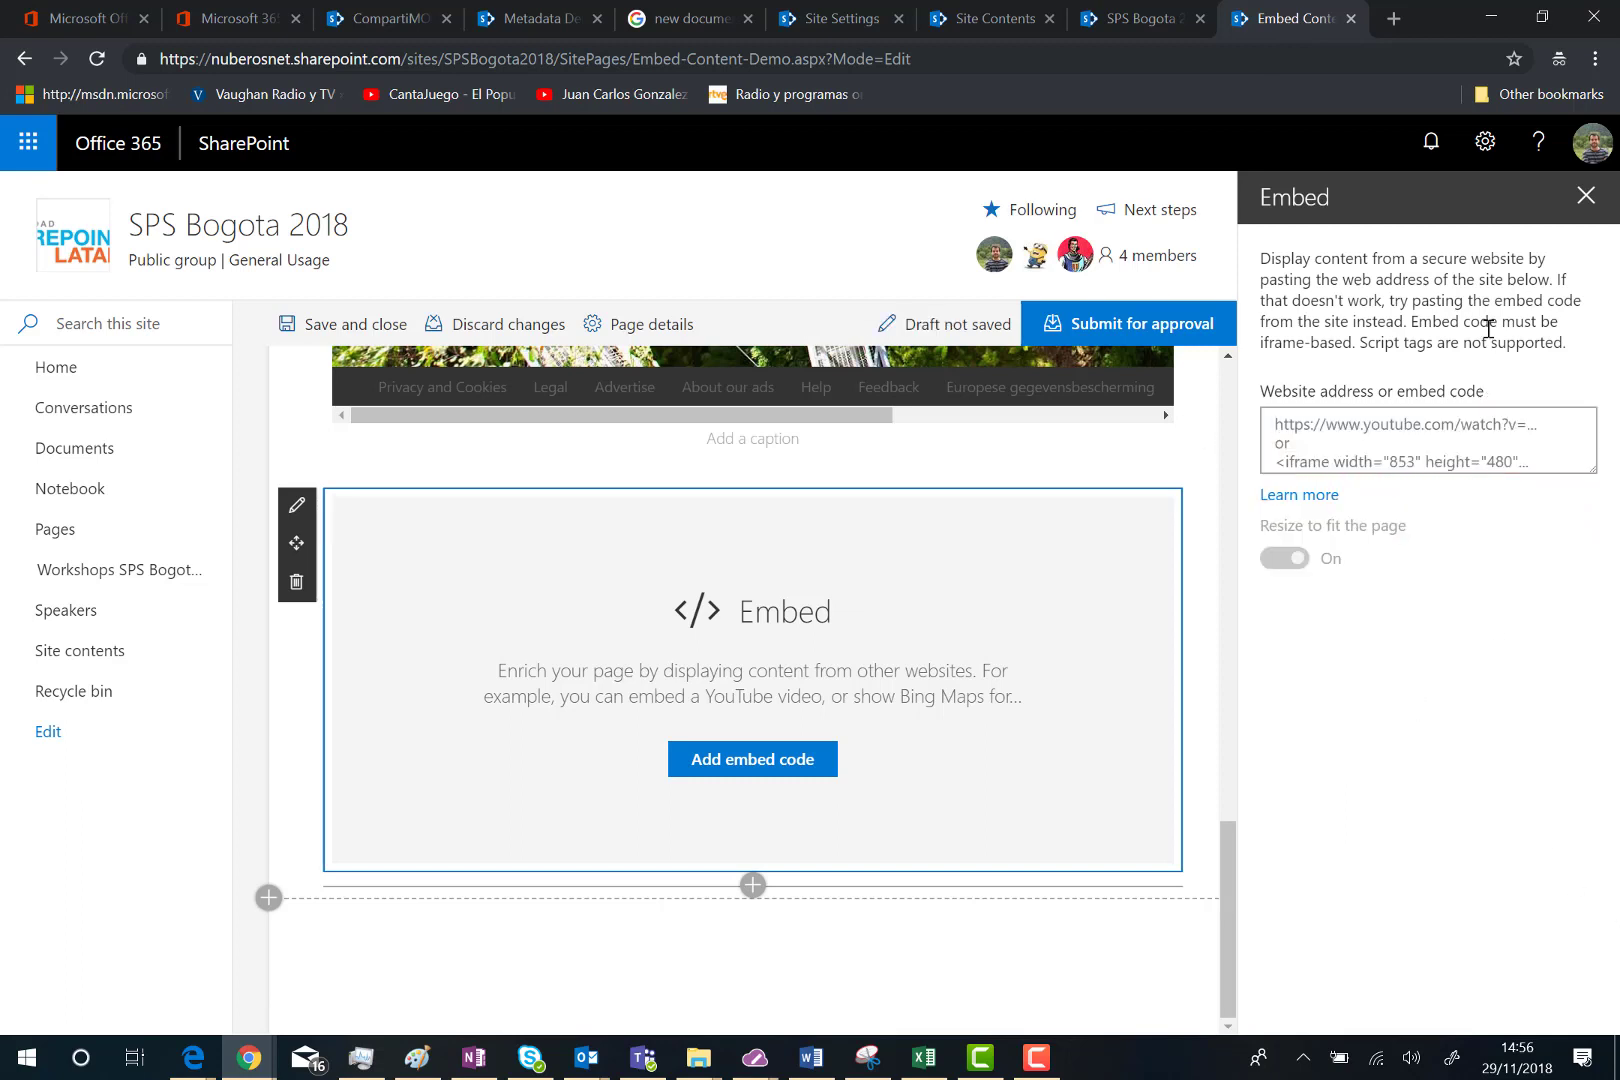
pyautogui.click(1392, 438)
pyautogui.hotkey('ctrl', 'v')
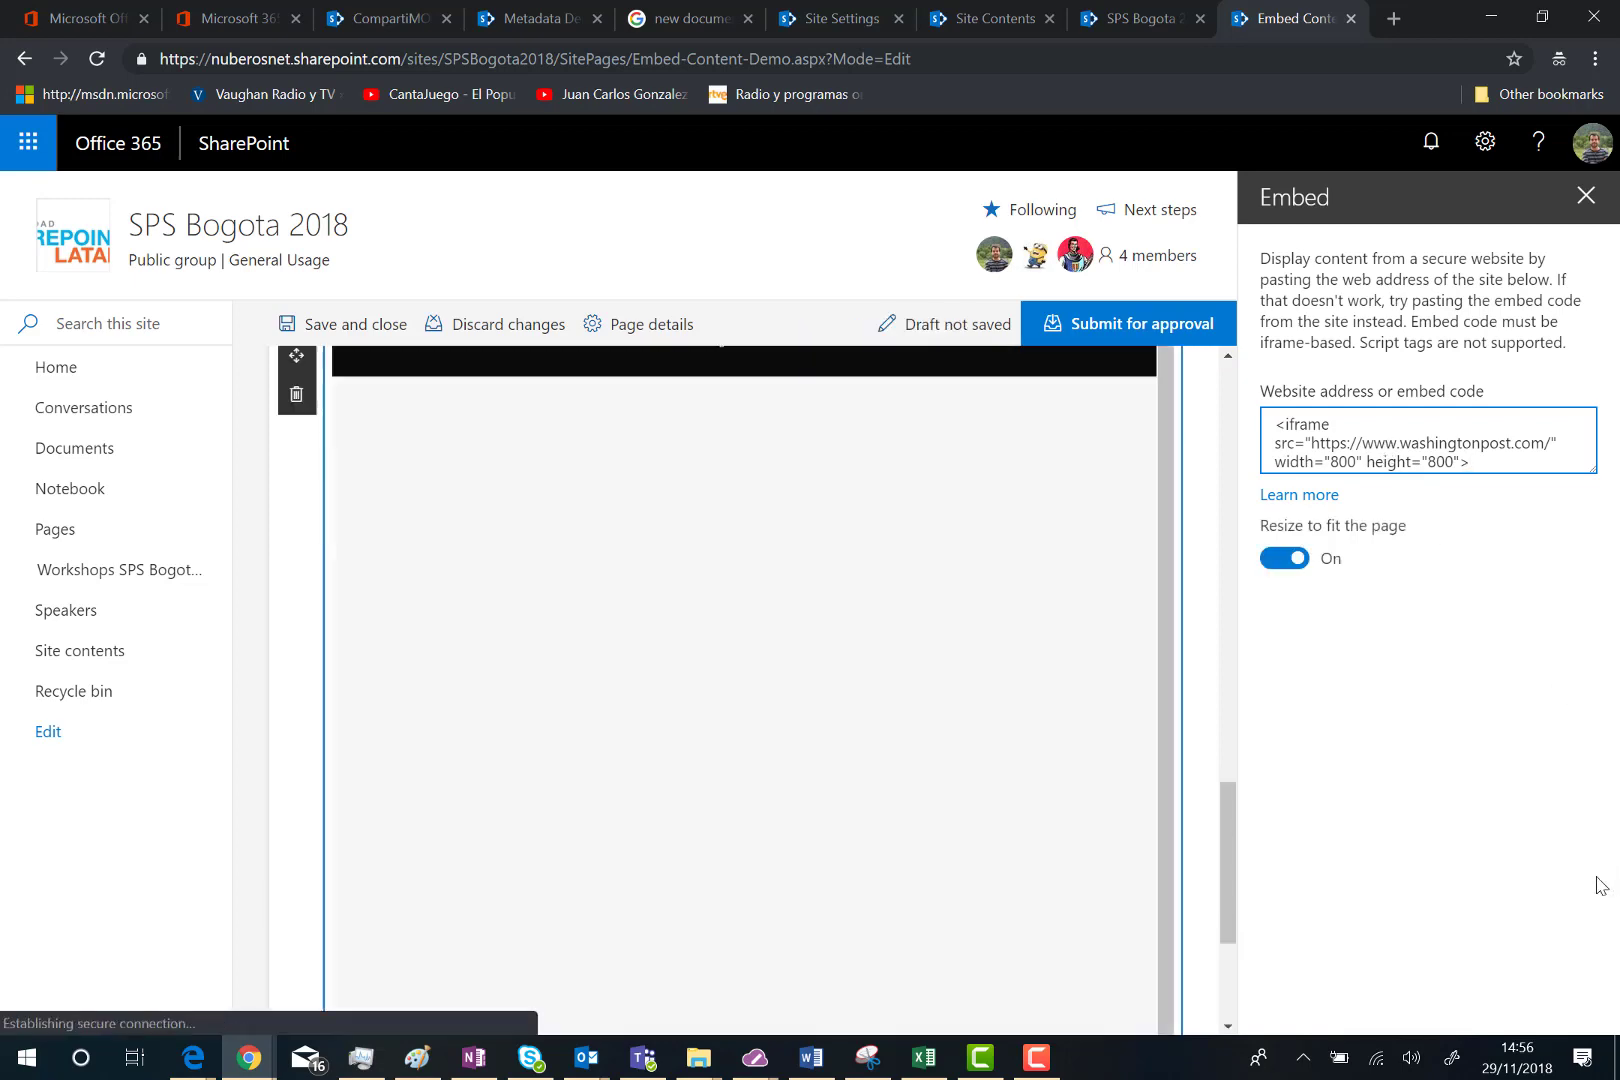
pyautogui.scroll(4, 1210, 830)
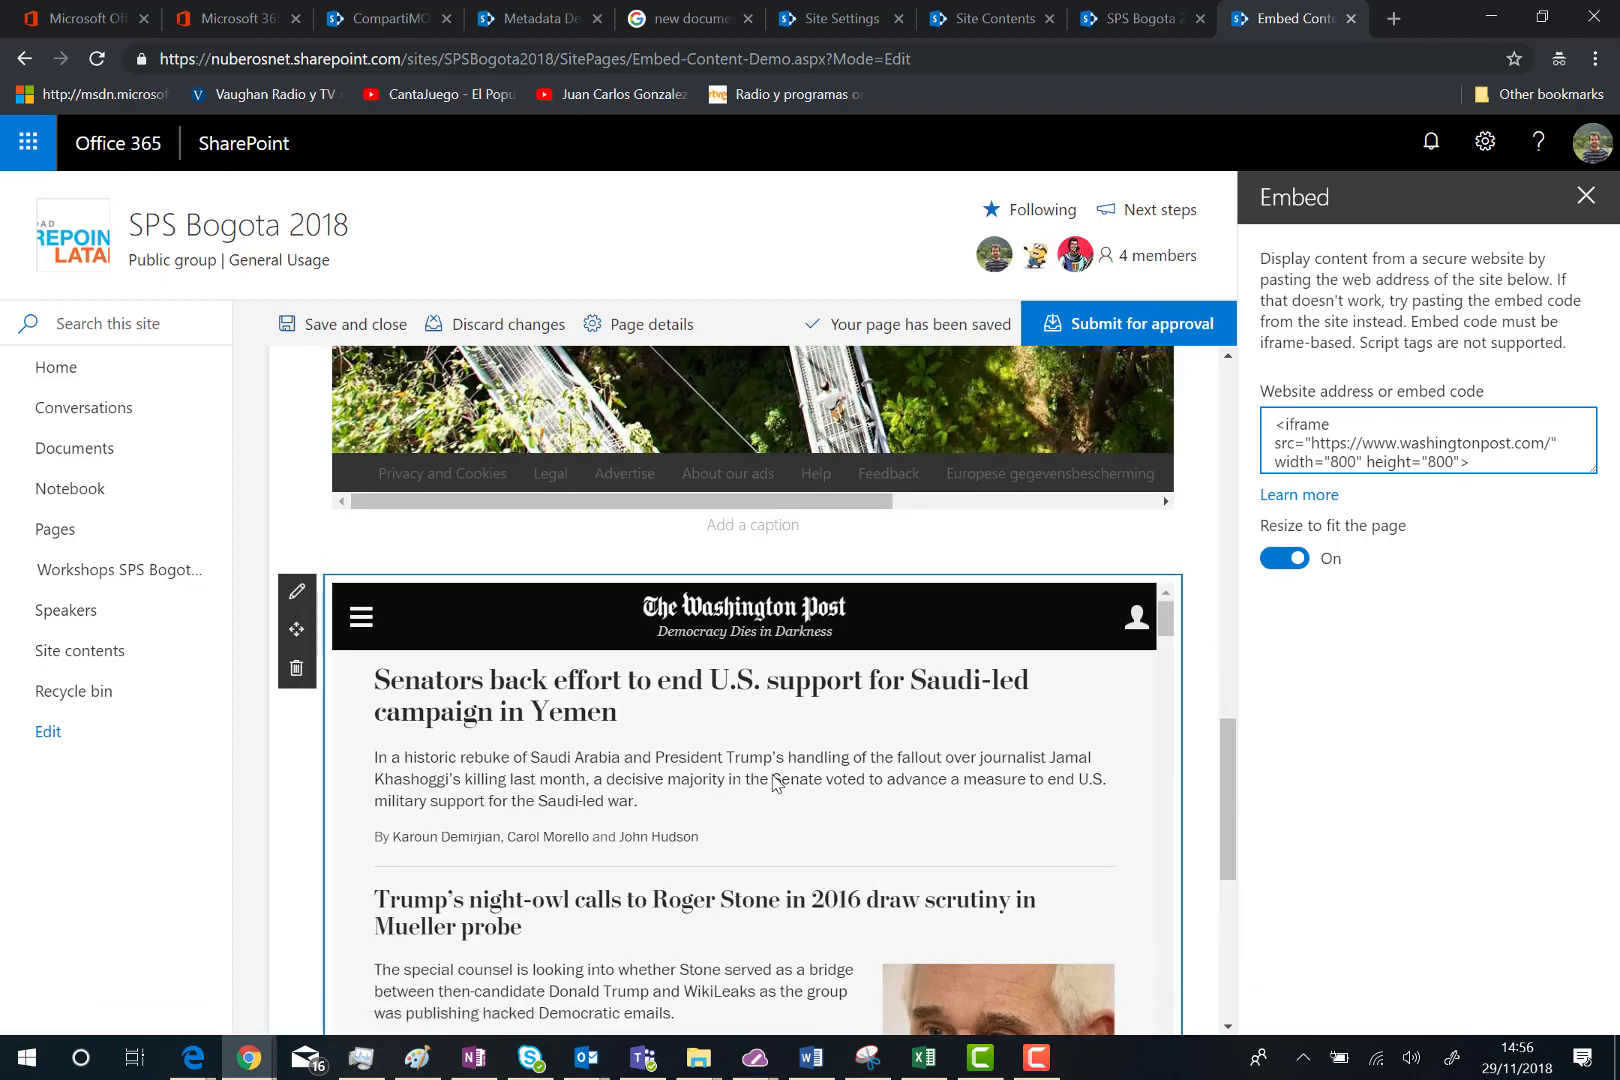
pyautogui.scroll(-2, 772, 783)
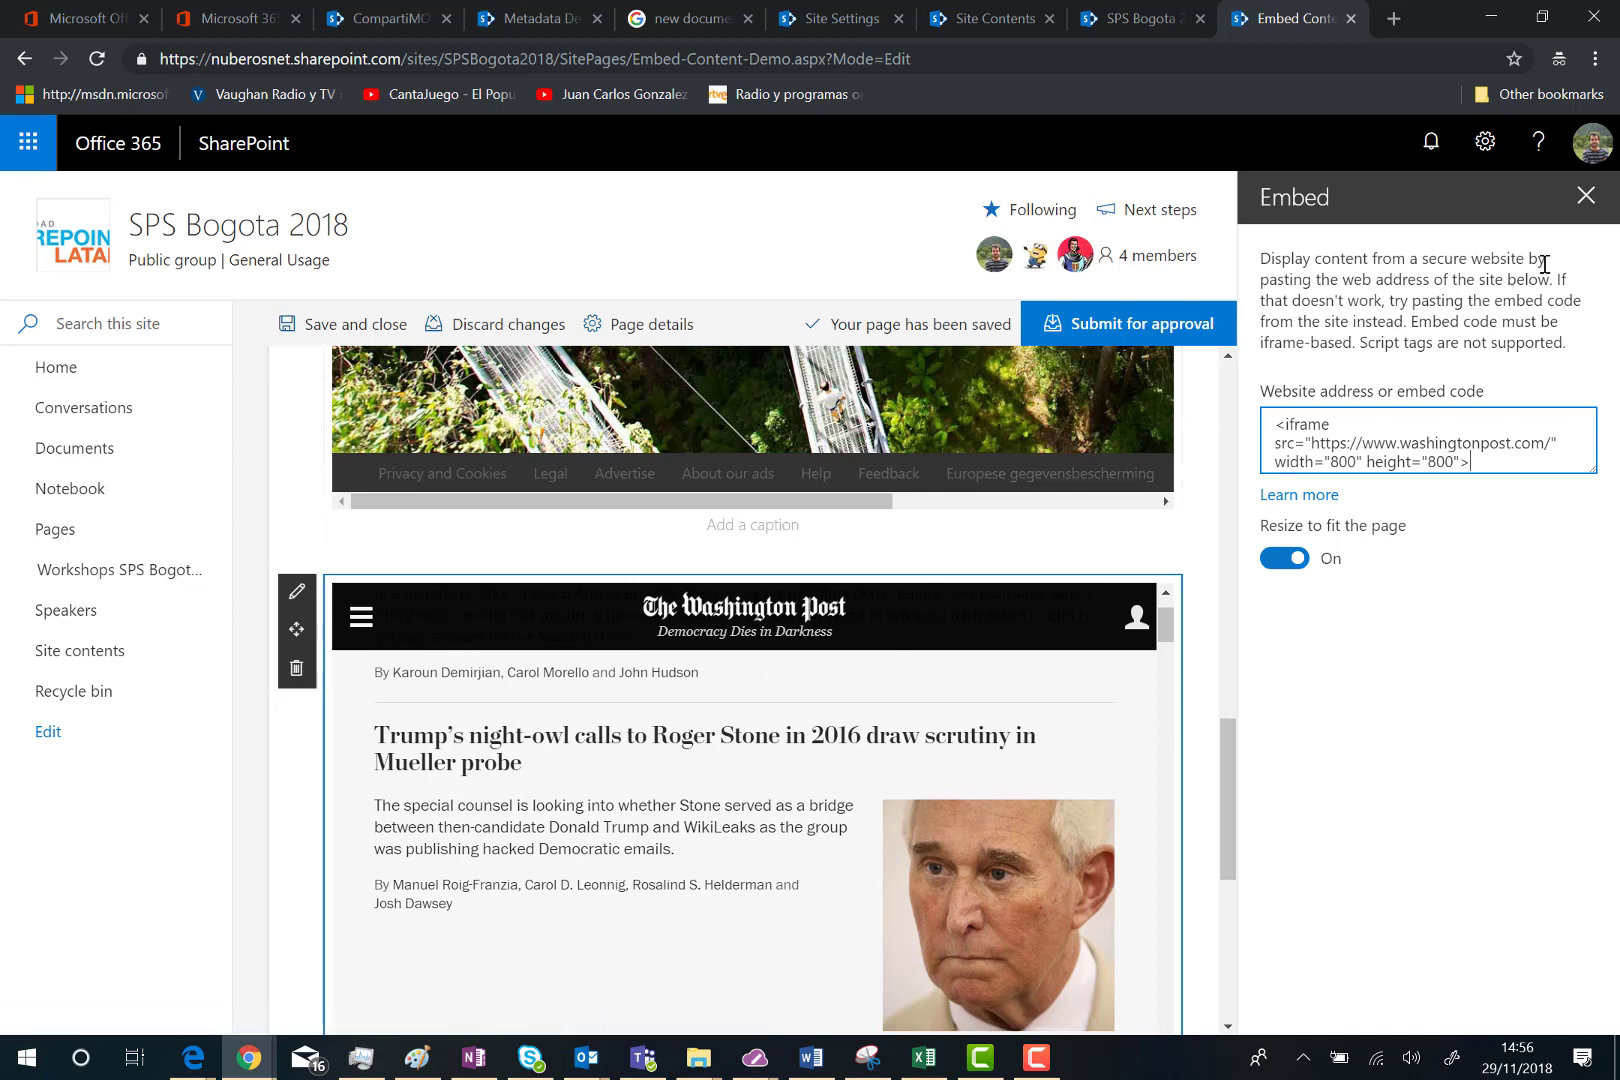
# Step: Close the Embed pane and scroll to confirm the Washington Post homepage renders
pyautogui.click(1585, 196)
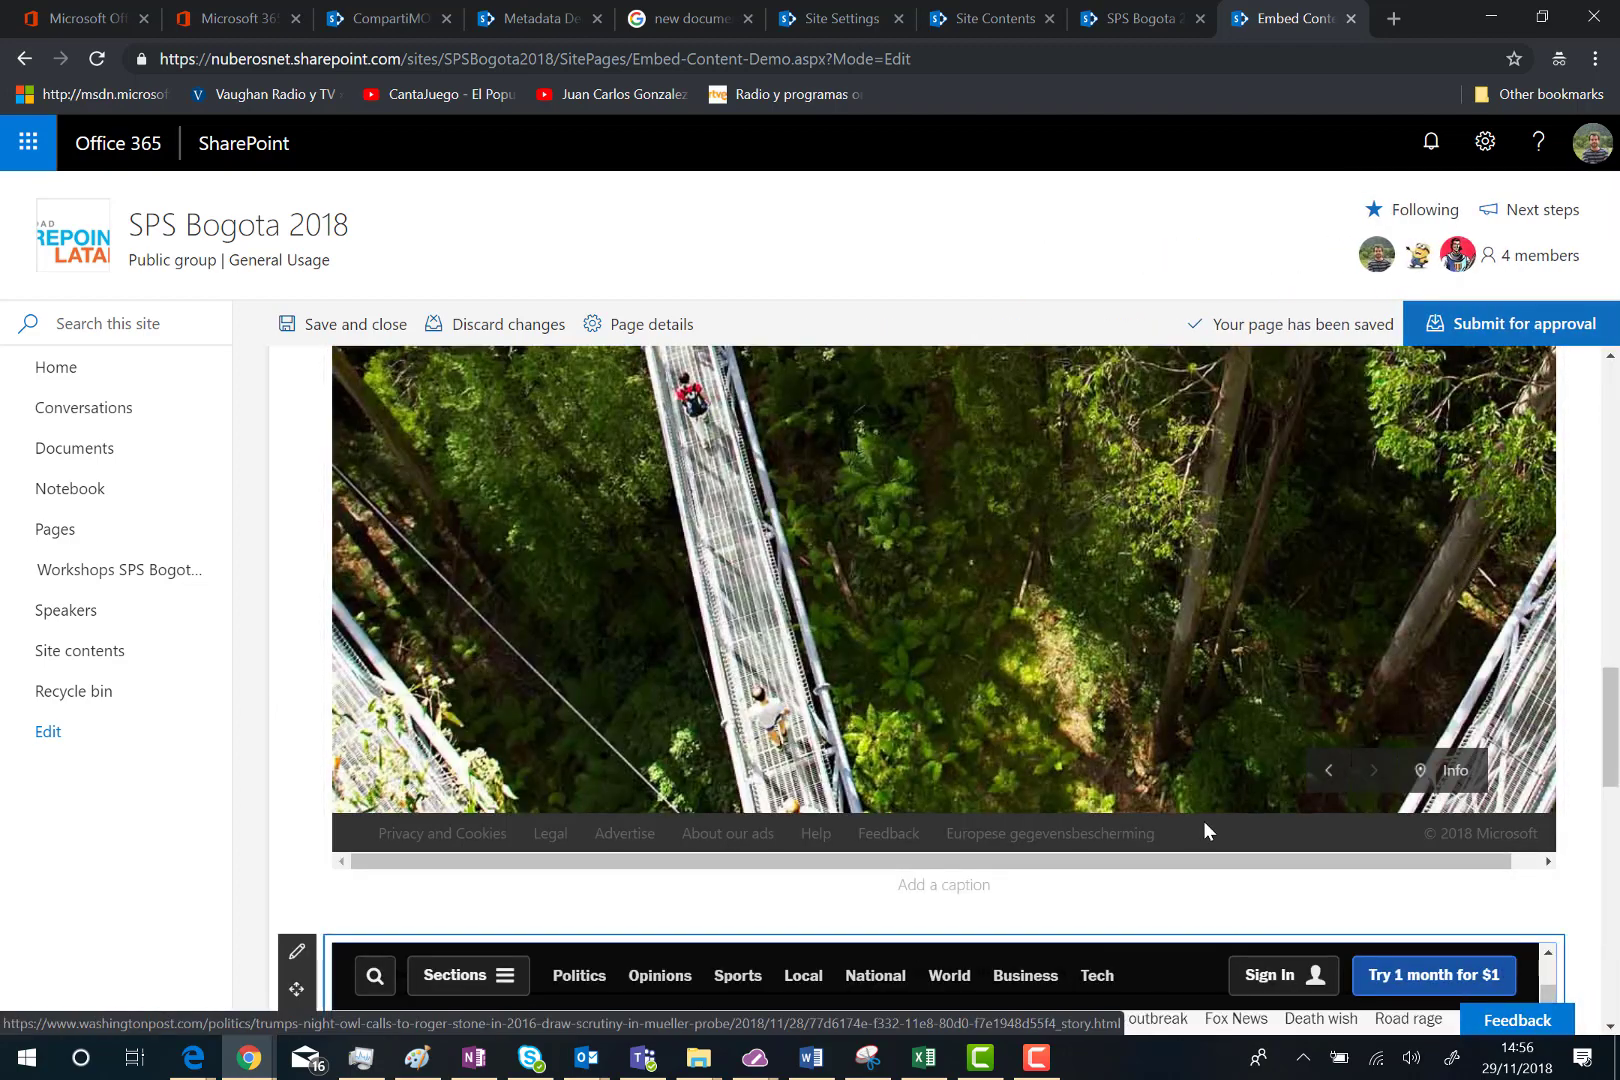
pyautogui.moveTo(1610, 706); pyautogui.dragTo(1608, 843)
pyautogui.scroll(-2, 1608, 843)
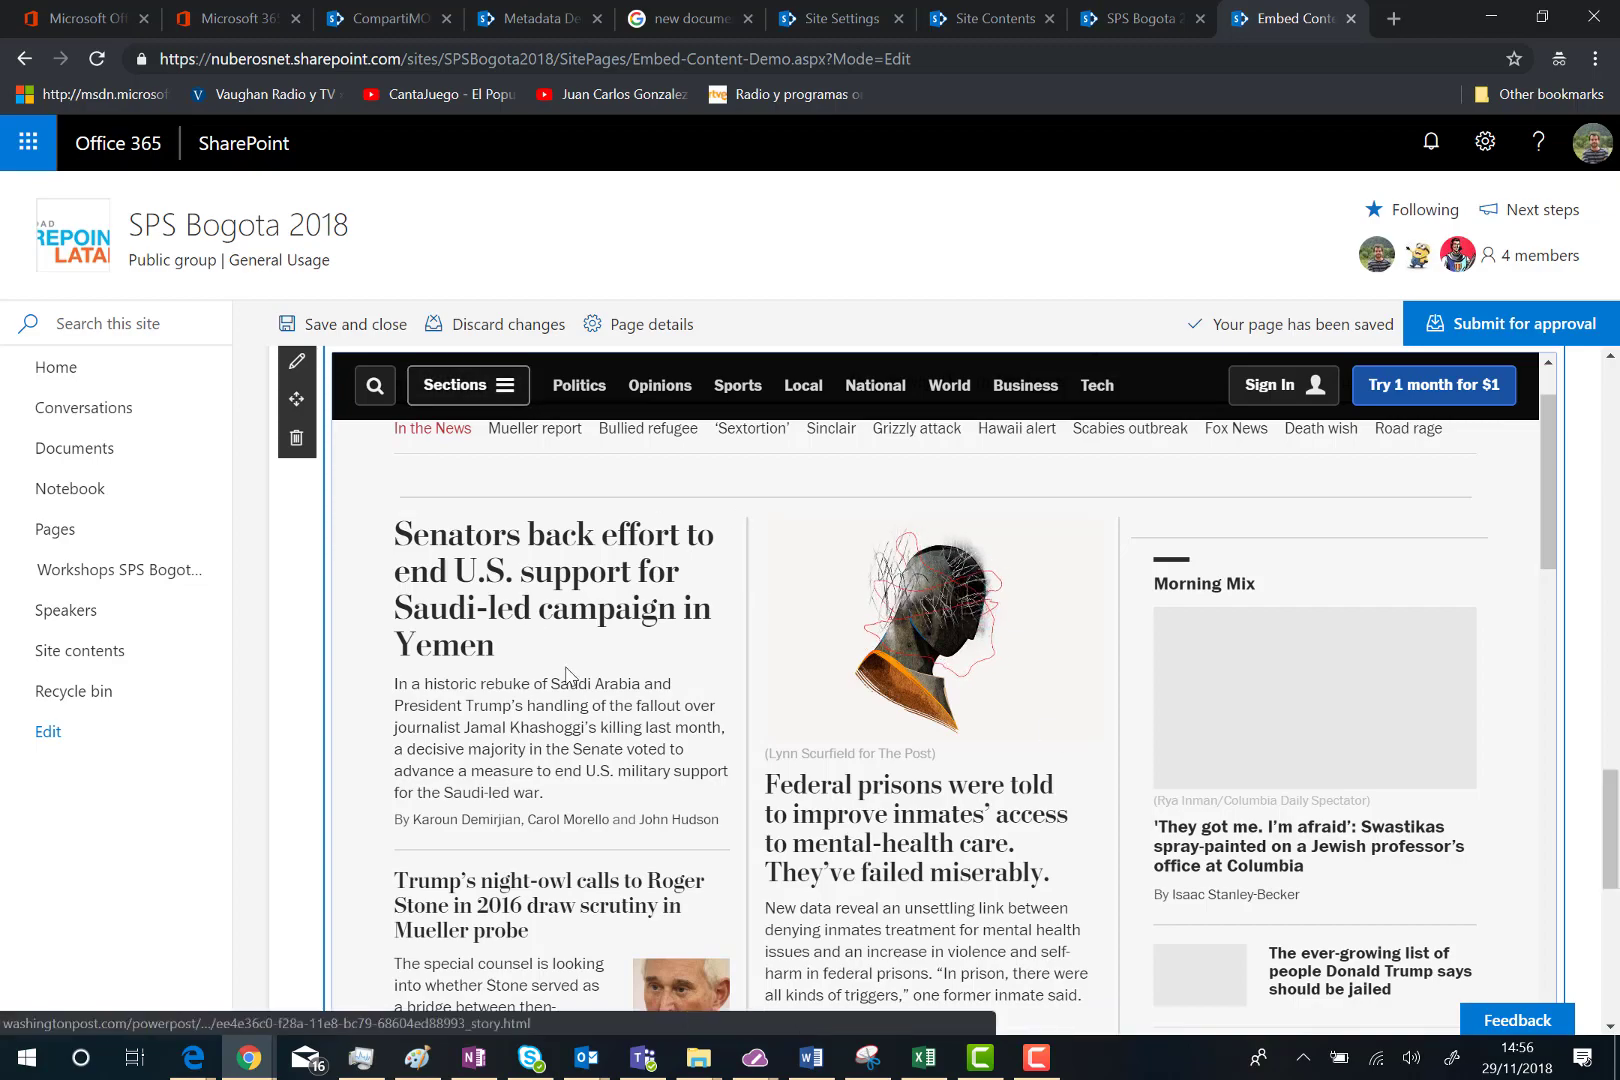
pyautogui.scroll(-3, 571, 677)
pyautogui.scroll(-4, 571, 677)
pyautogui.scroll(5, 574, 670)
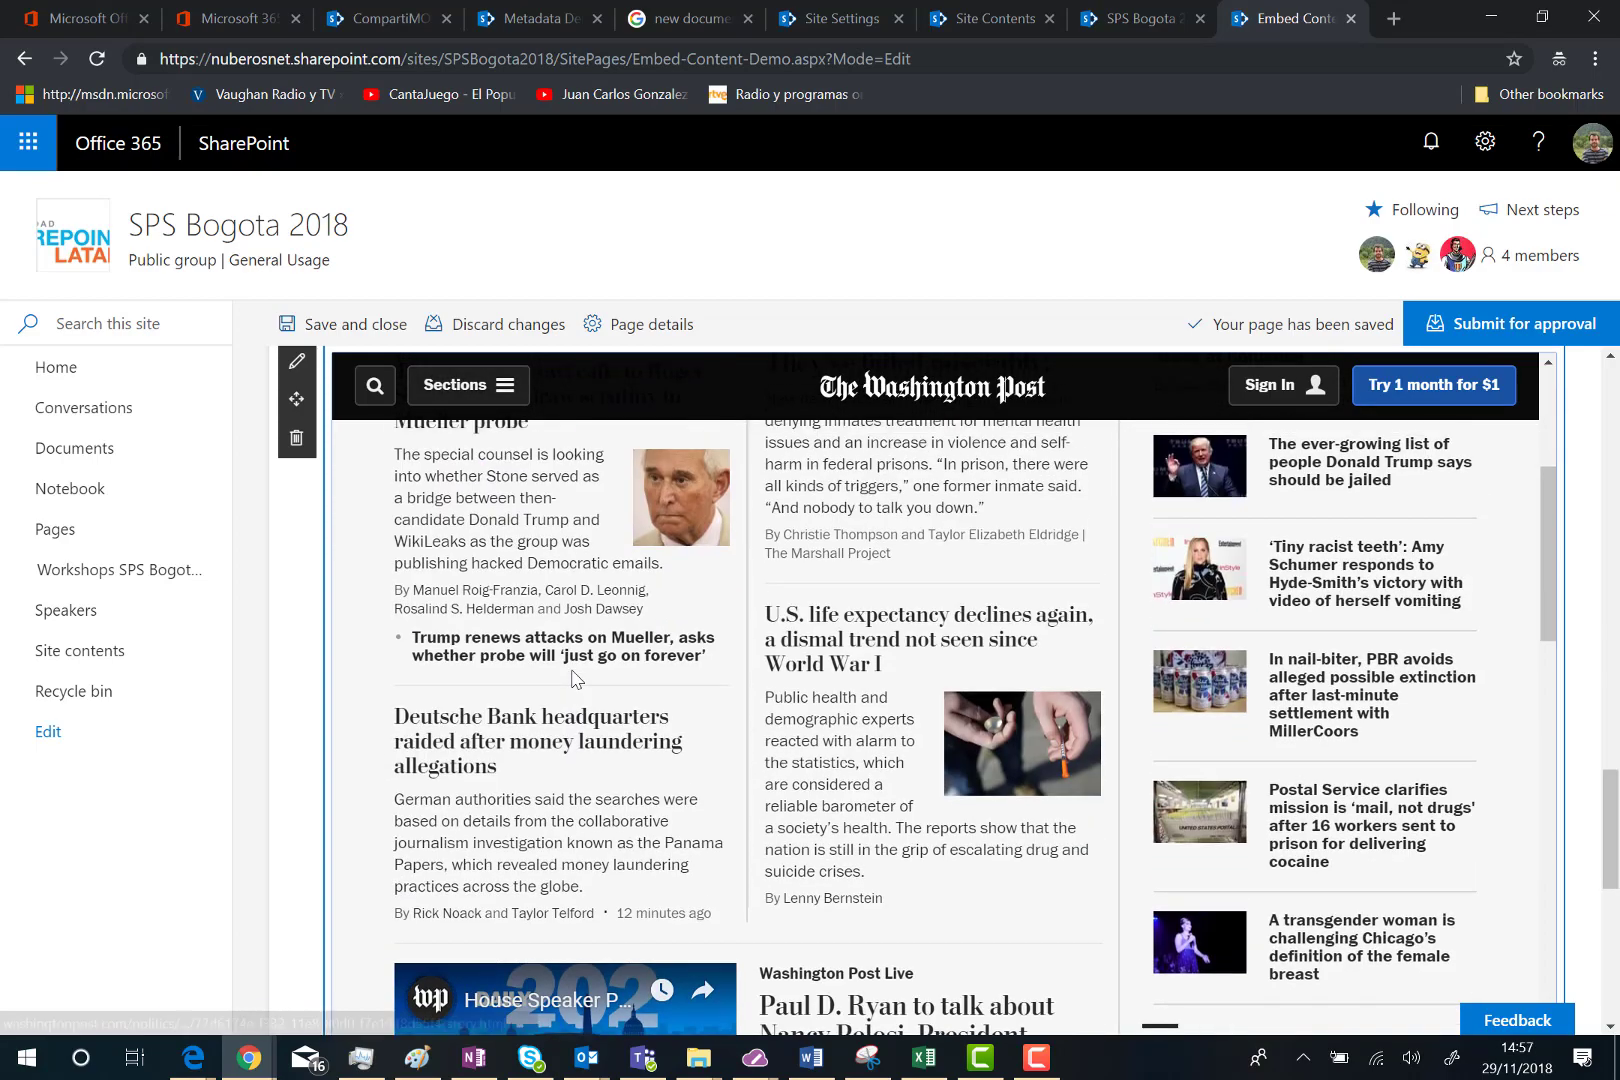
pyautogui.scroll(3, 574, 670)
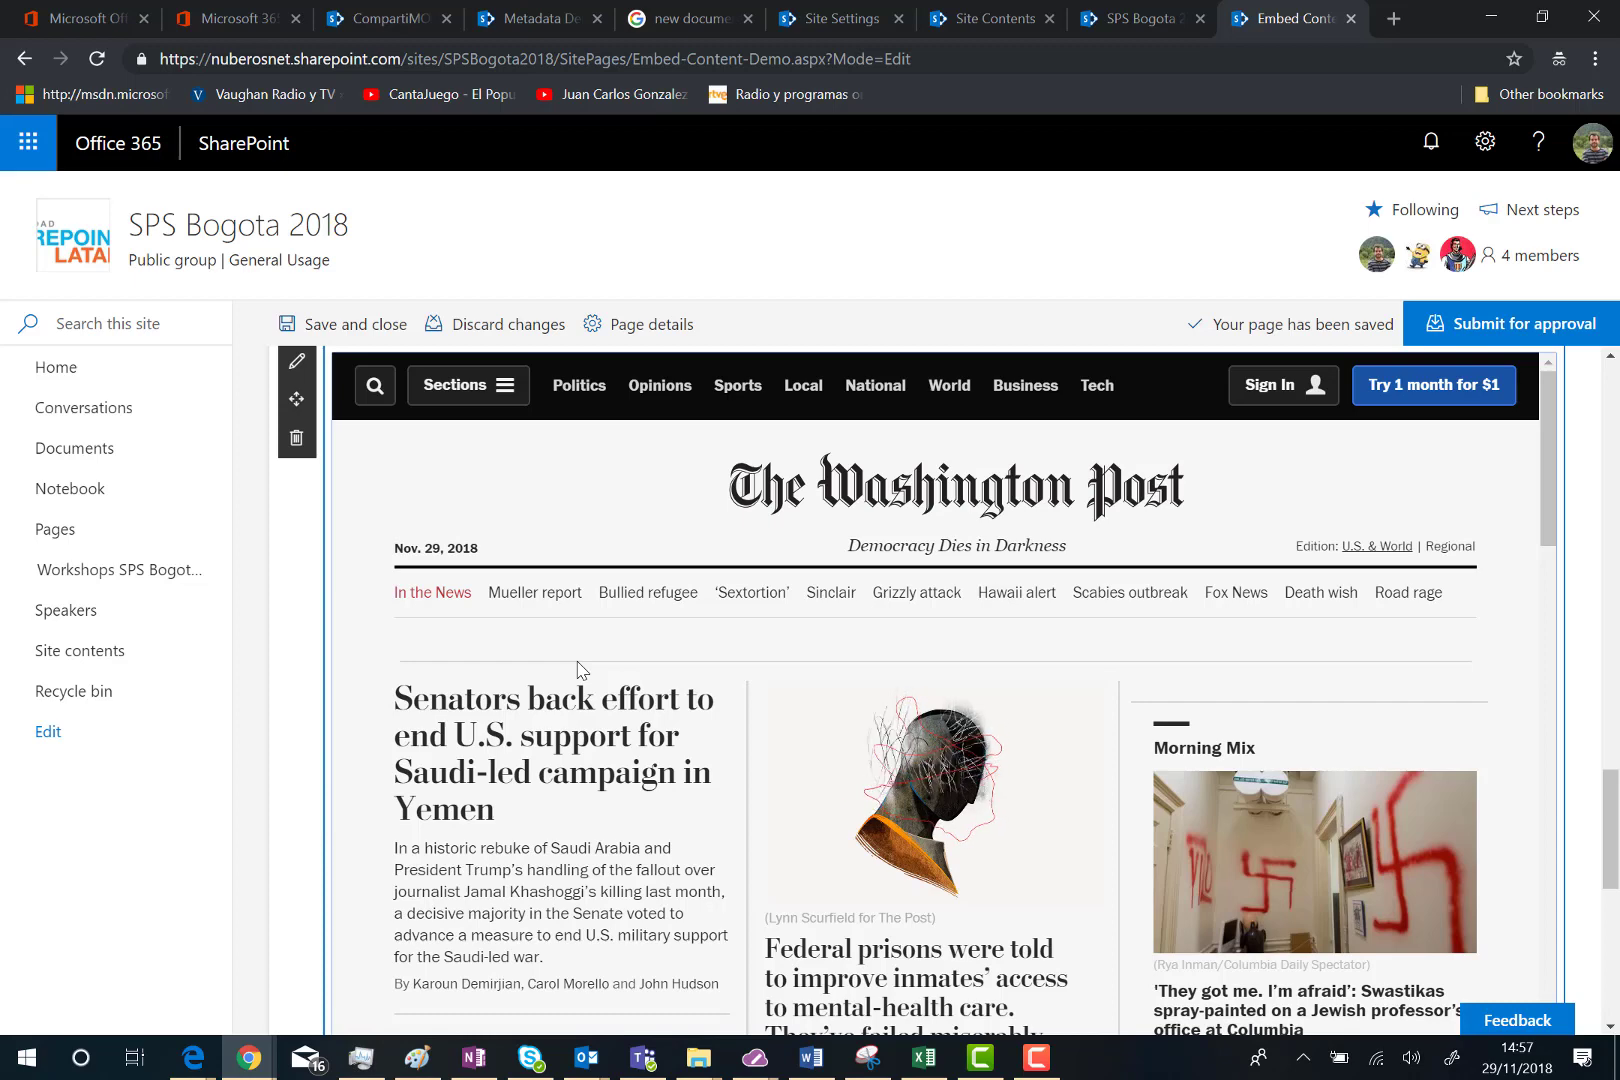
# Step: Return to the Site Settings page via the Site Contents and Site Settings browser tabs
pyautogui.click(990, 18)
pyautogui.click(838, 18)
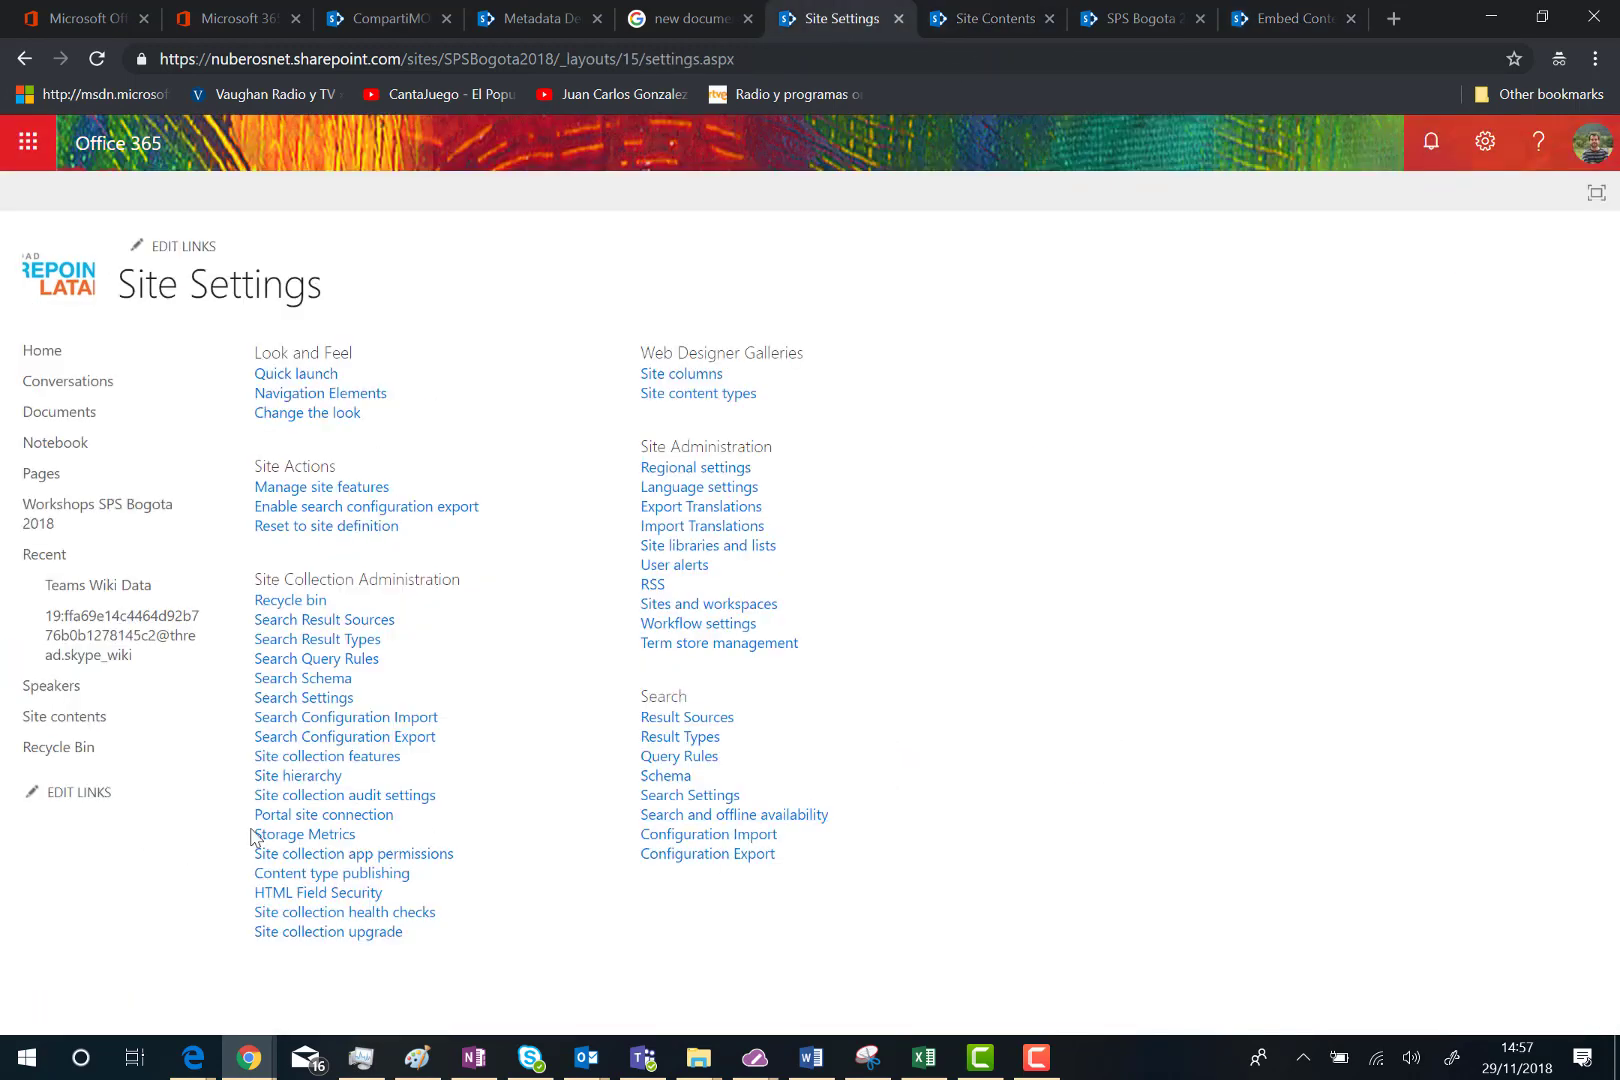